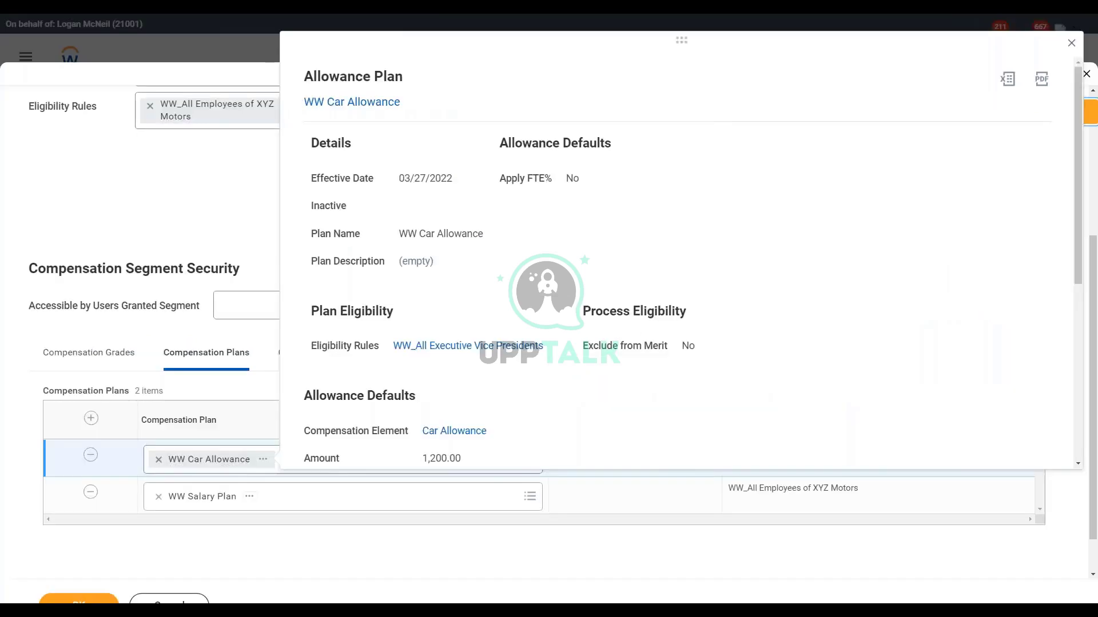
Step: Close the car allowance defaults and review the package's WW Car Allowance and WW Salary Plan
scroll(680, 258, down, 5)
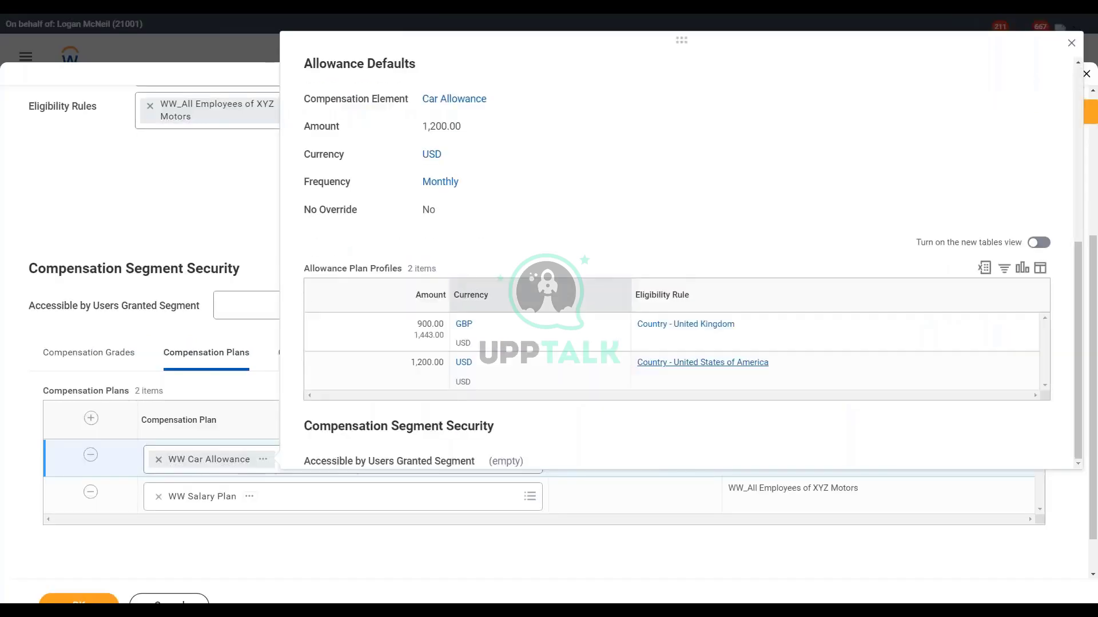
click(209, 187)
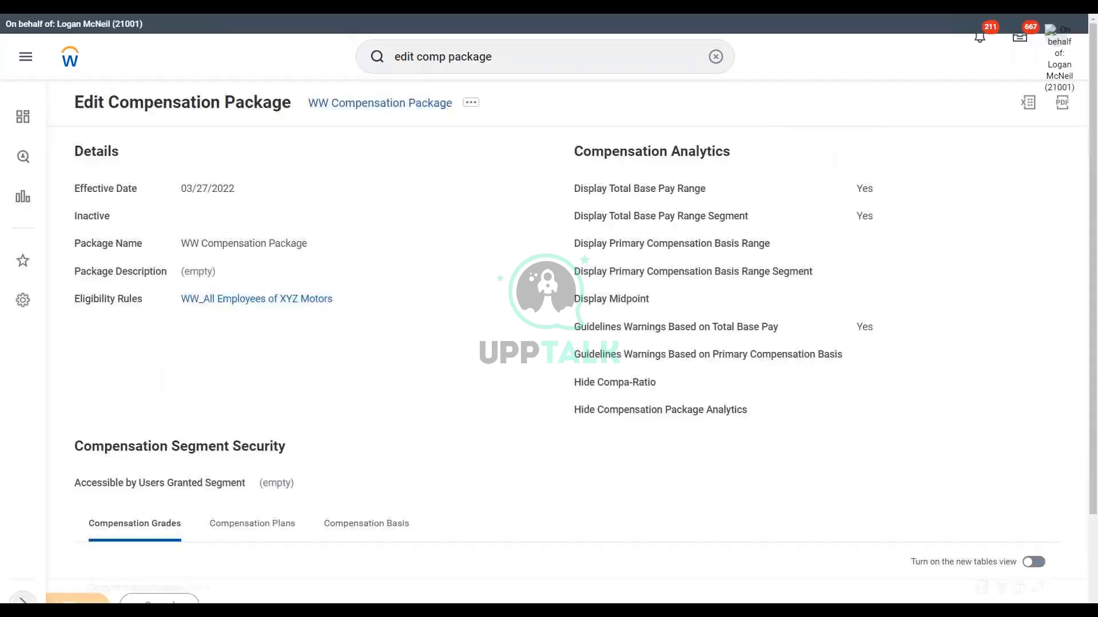
scroll(314, 343, down, 3)
click(252, 376)
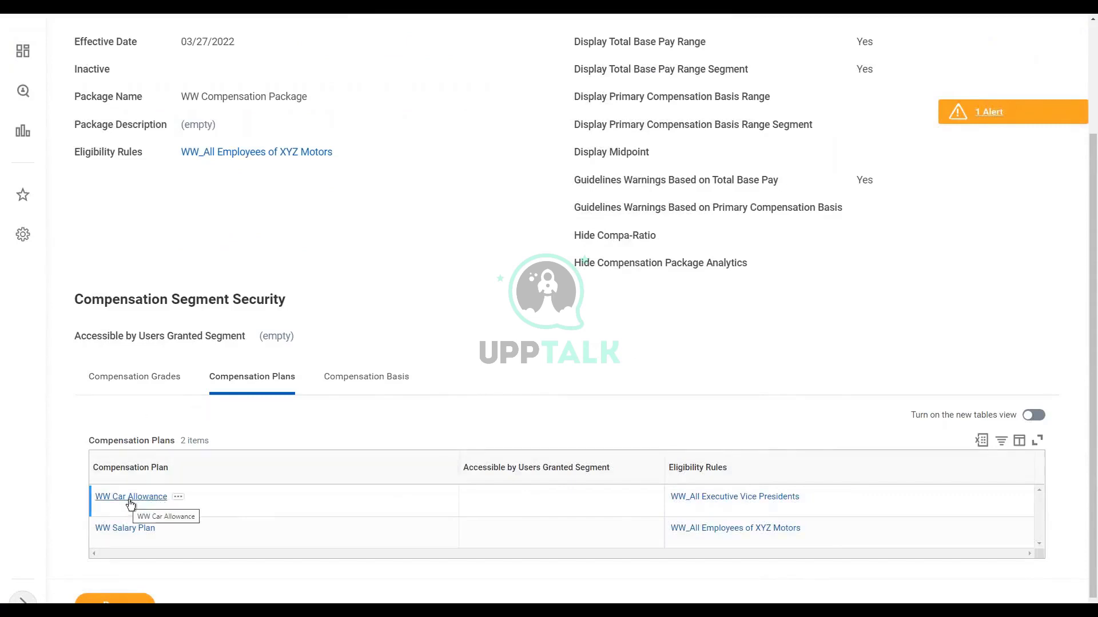
scroll(444, 280, up, 3)
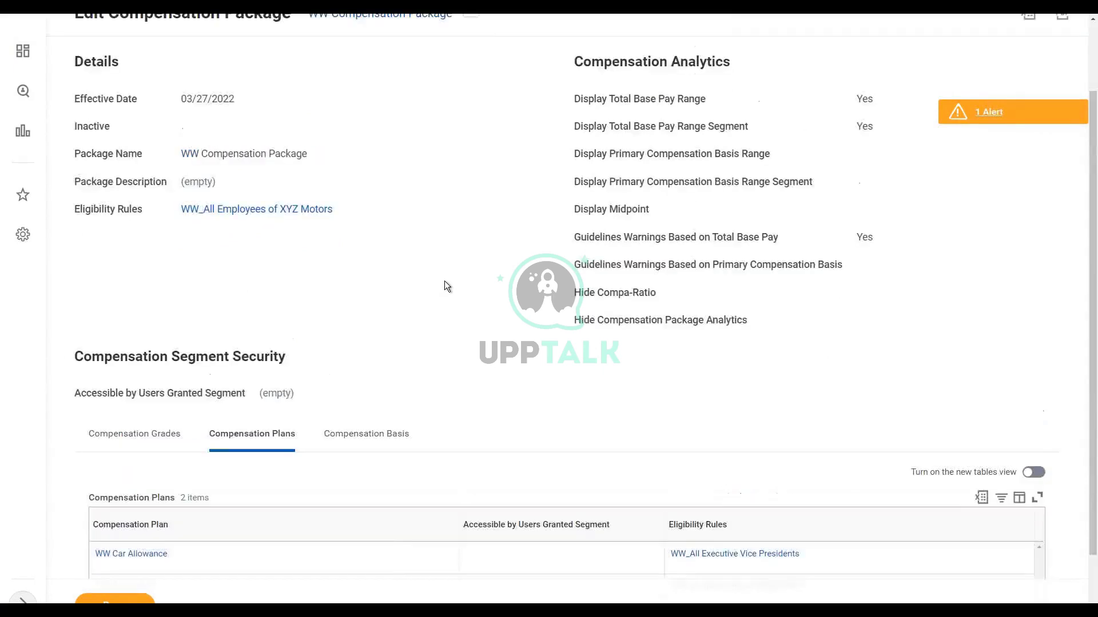
click(464, 71)
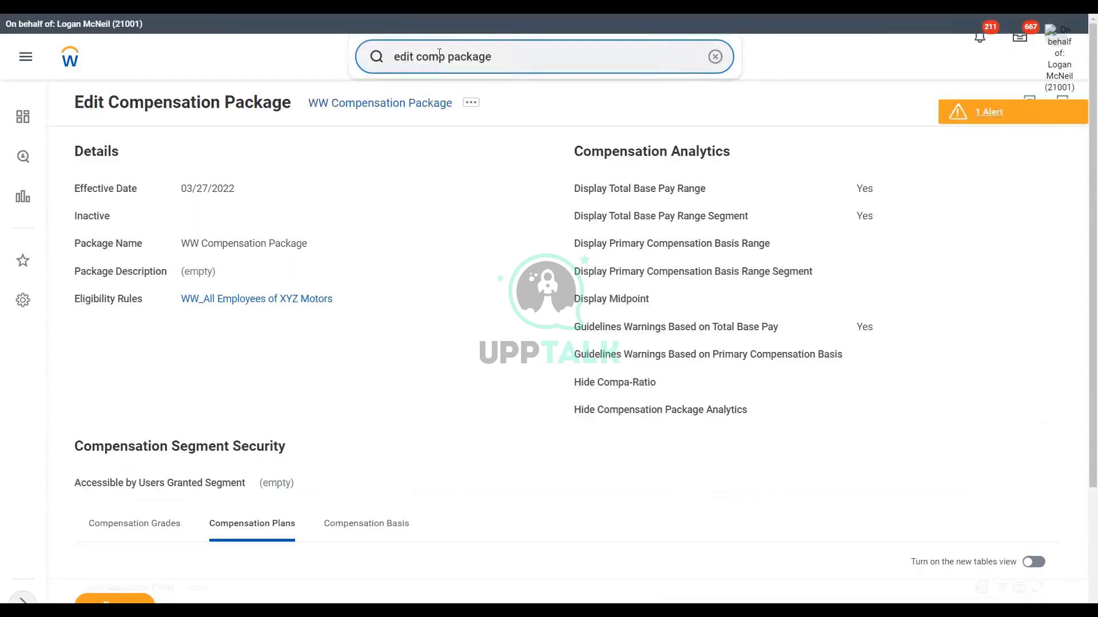
Step: Start Create Job Profile effective 03/27/2022 and name it WW Sales Manager
text(crea job pr)
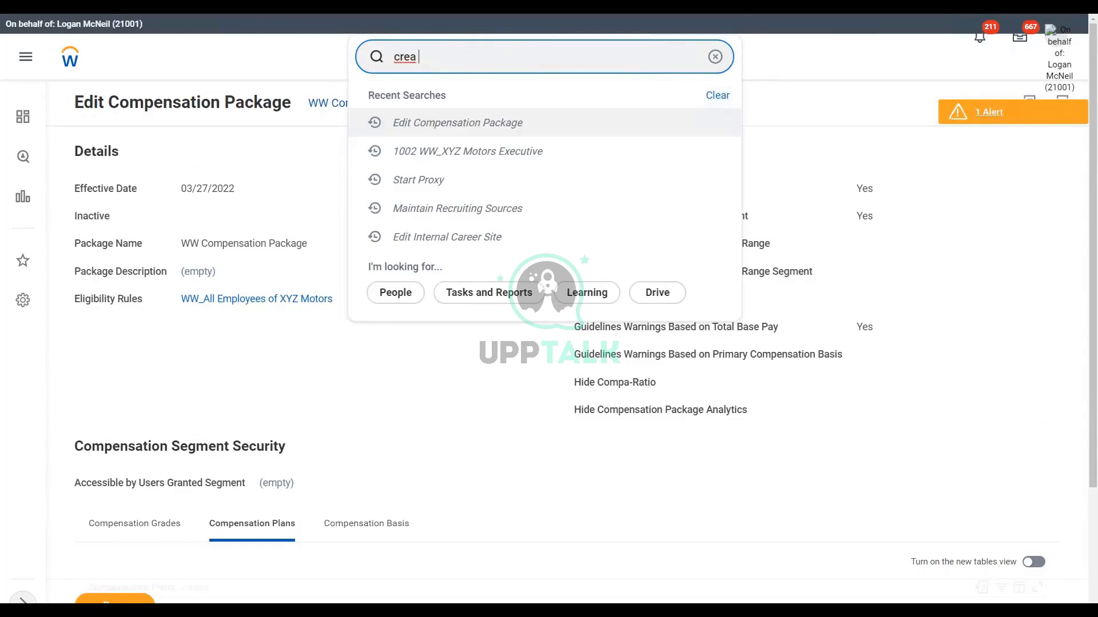
text(ofile)
click(462, 107)
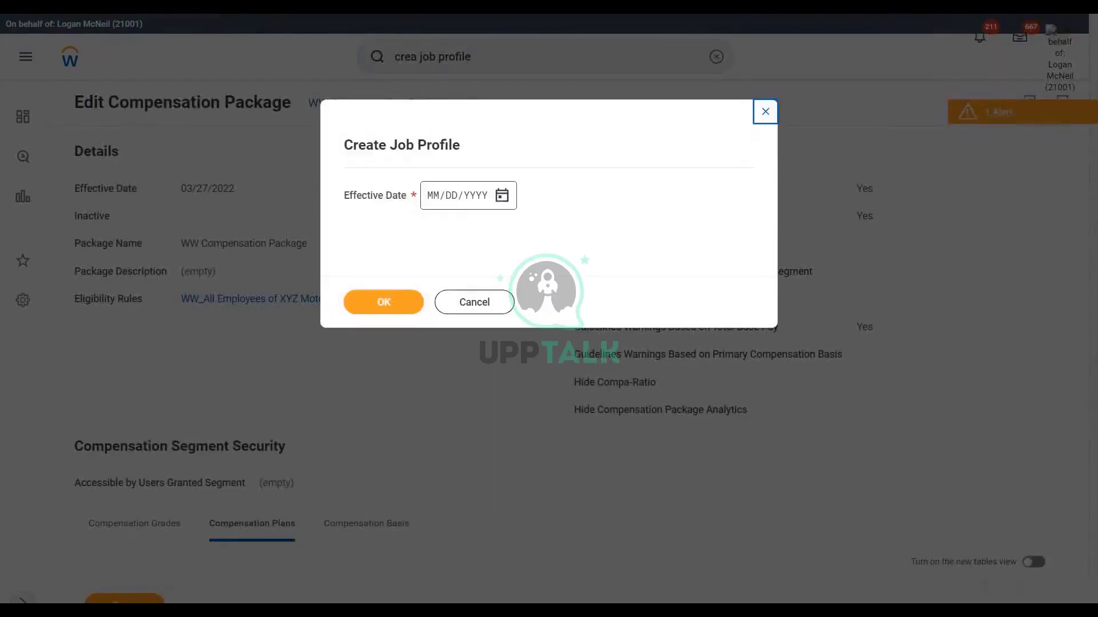
click(509, 198)
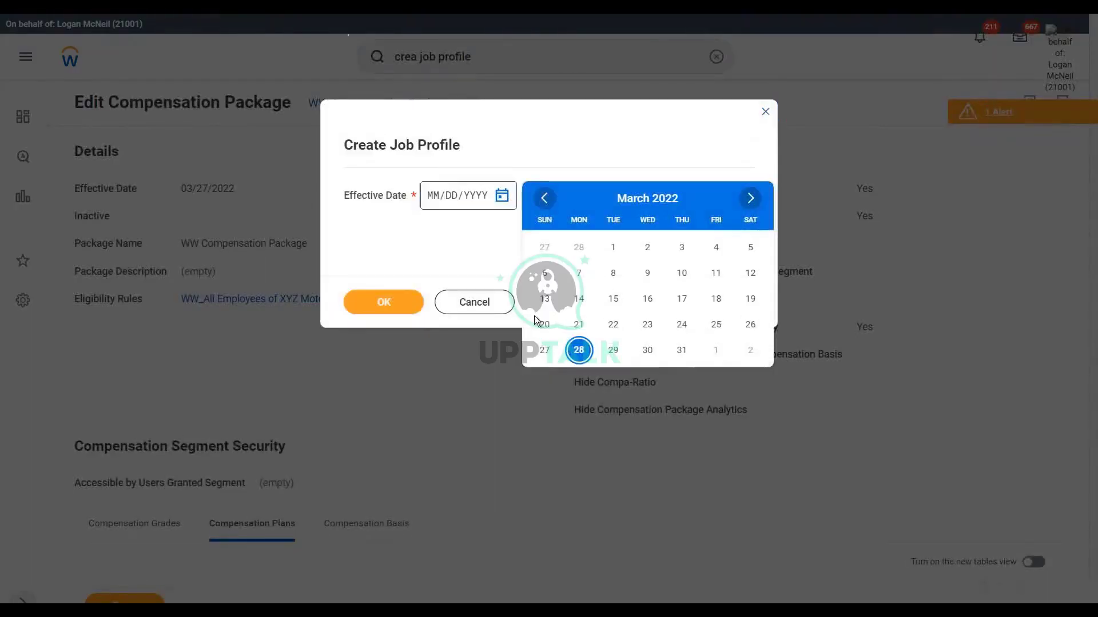
click(578, 348)
click(374, 311)
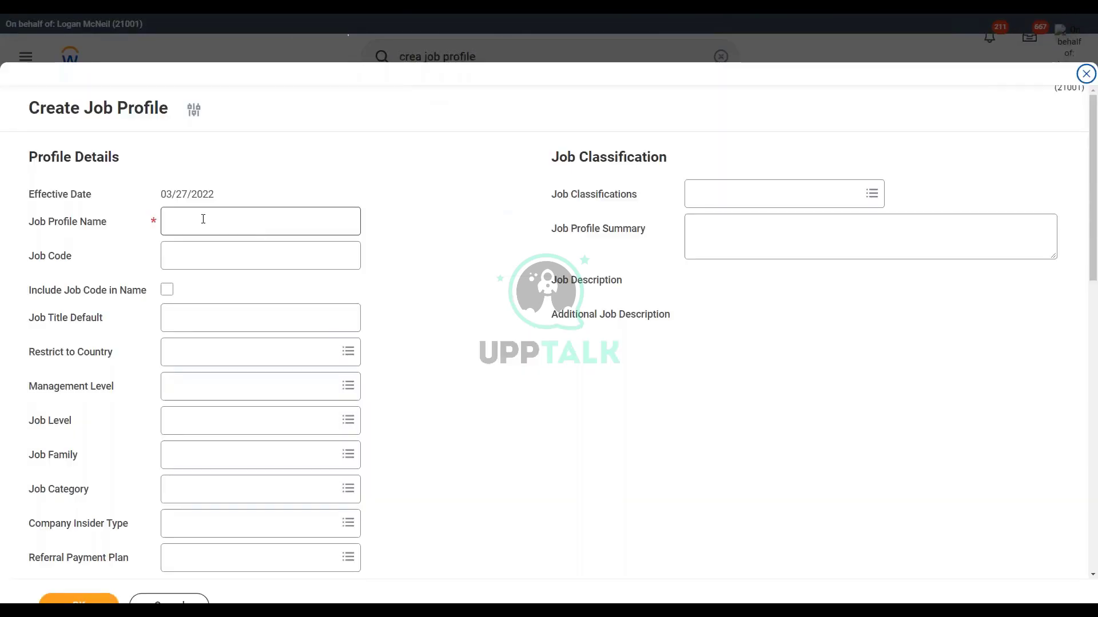
click(203, 219)
text(WW)
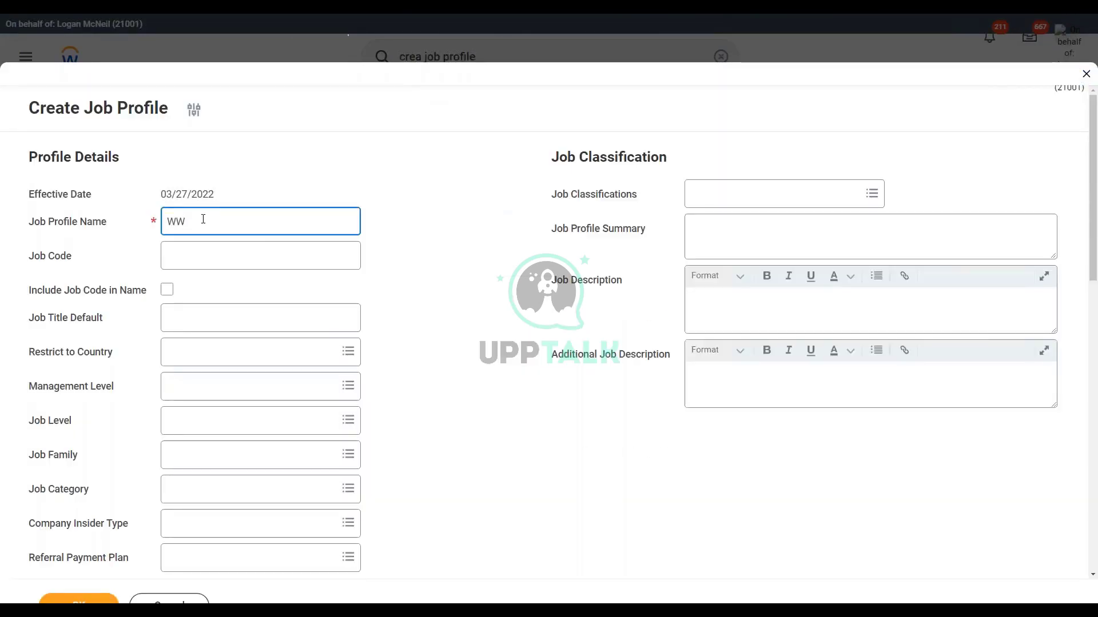
text( Sales Manager)
Step: Set the job profile's management level to Manager
click(198, 395)
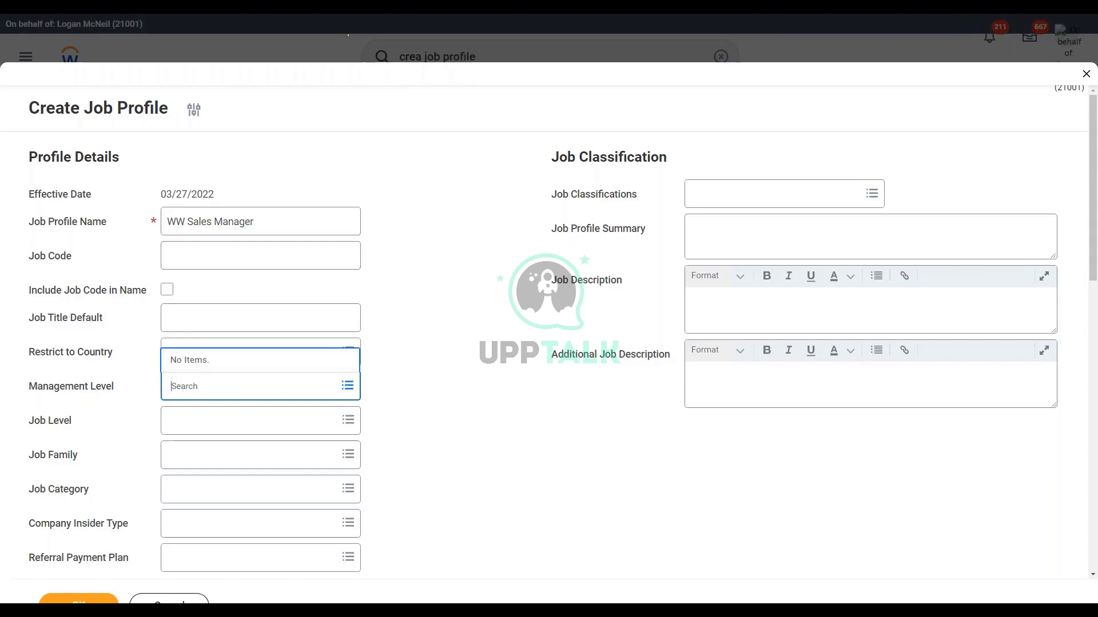
text(6 Manager)
key(Return)
text(Manager)
key(Return)
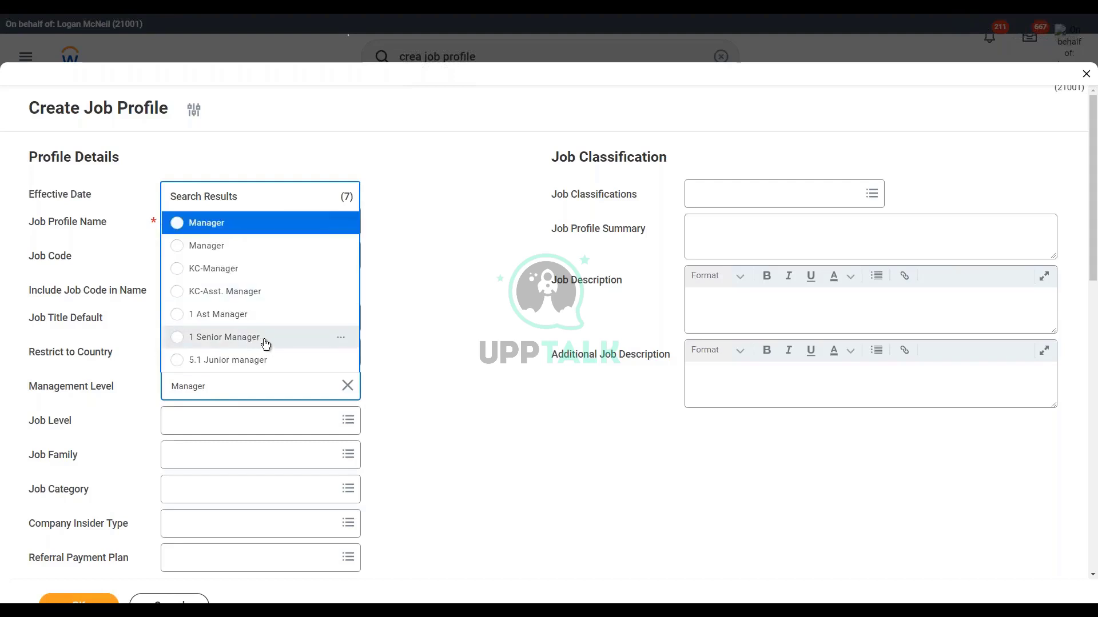
click(220, 226)
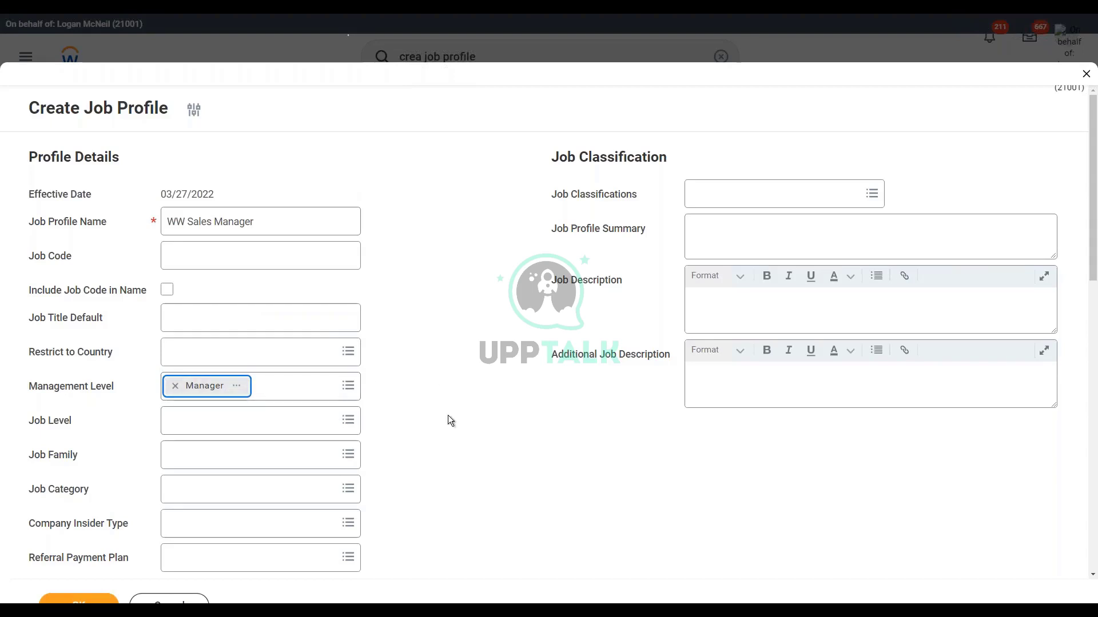
Step: Set the compensation grade to WW_Managers or Above
scroll(447, 415, down, 4)
scroll(228, 421, down, 4)
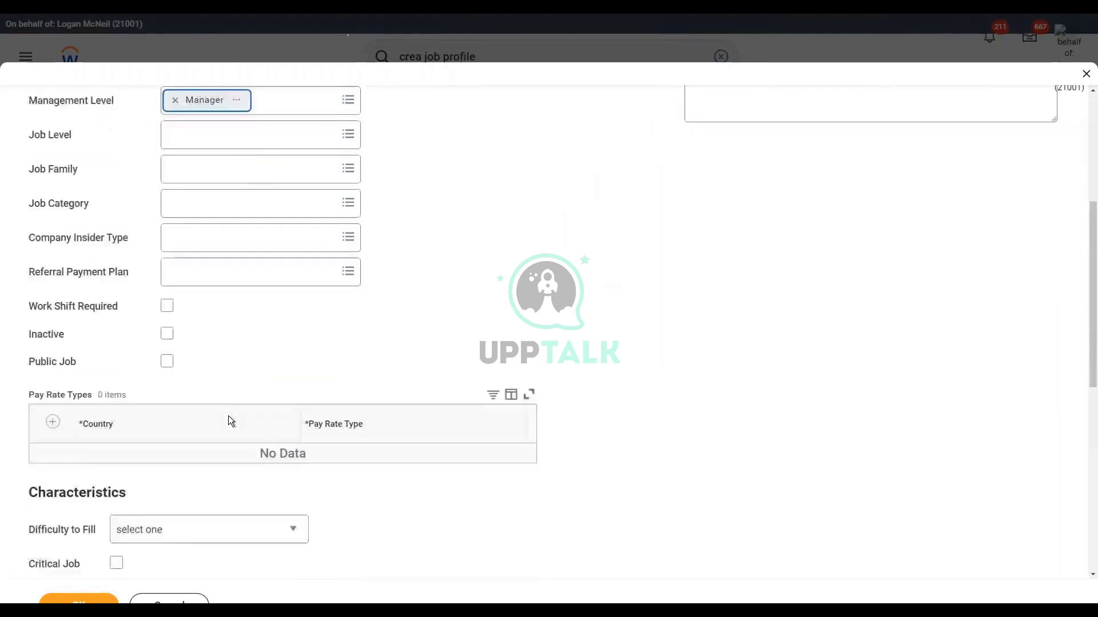
click(200, 466)
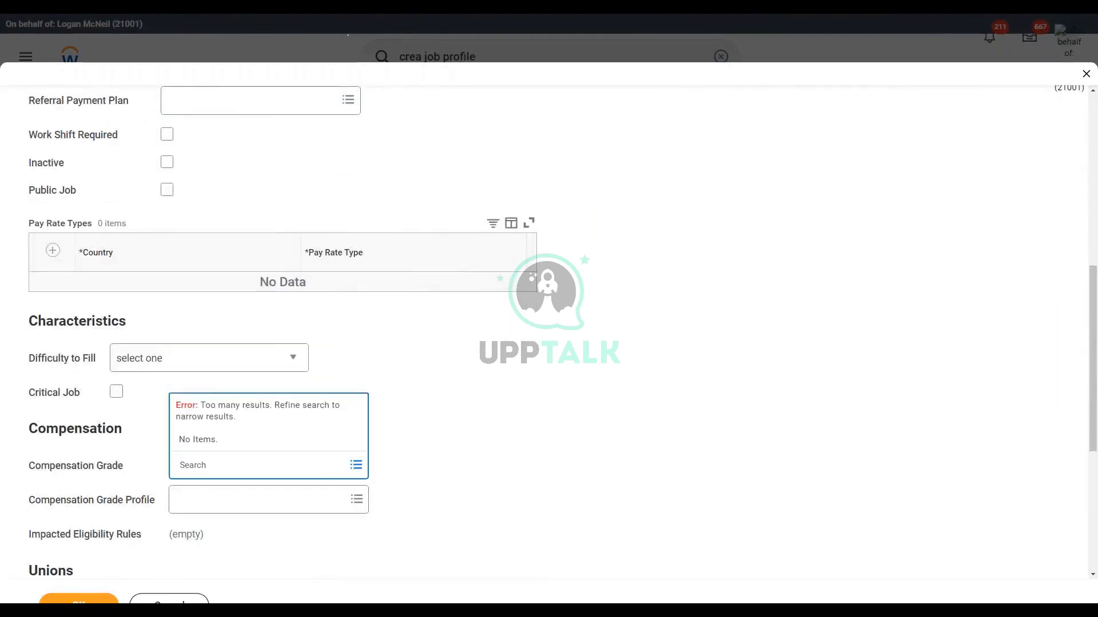
text(ww)
key(Return)
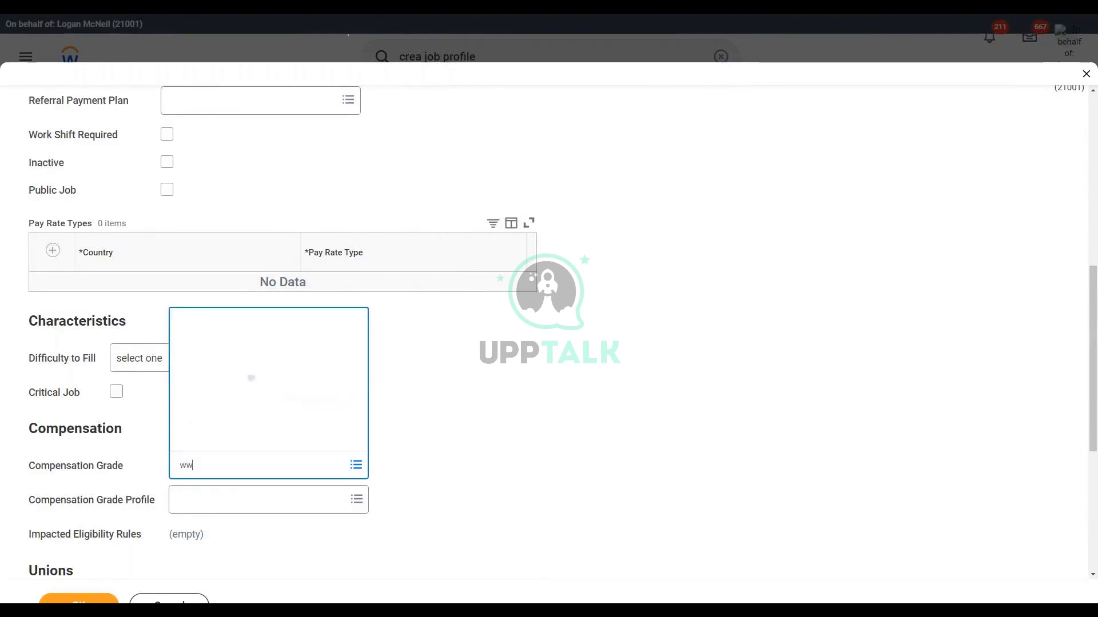
click(258, 418)
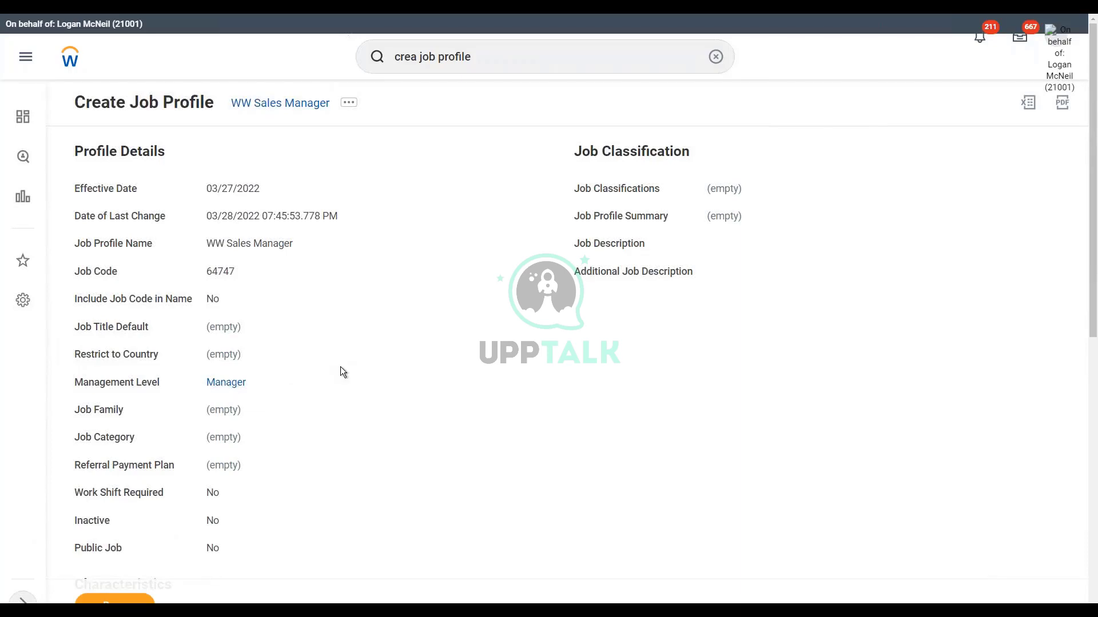
Step: Submit the job profile, then hire a new pre-hire into 1002 WW_XYZ Motors Executive
click(117, 600)
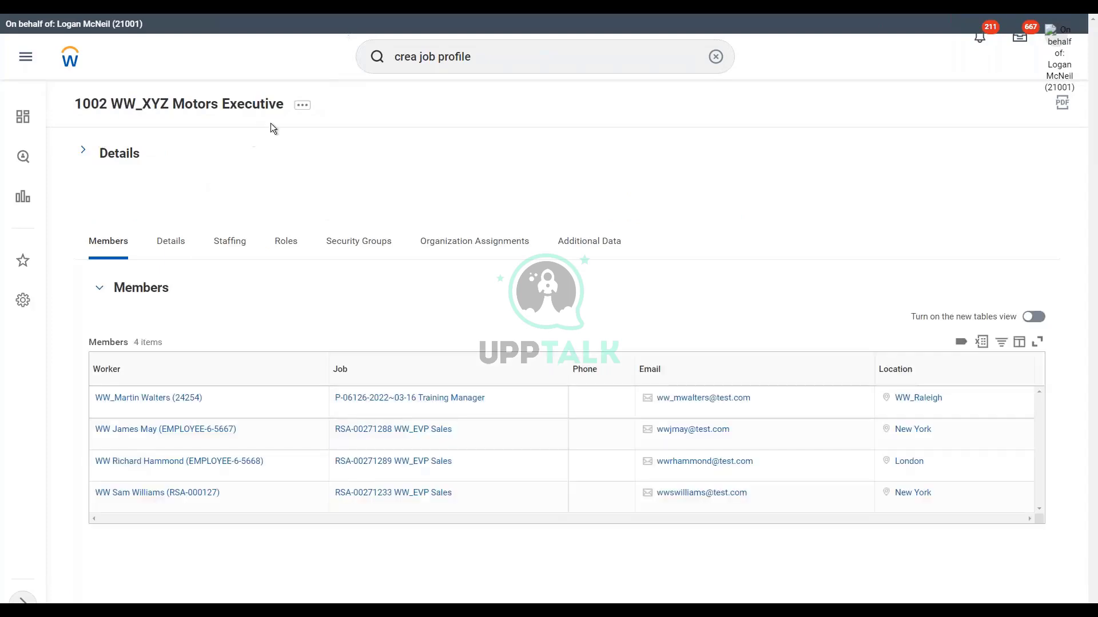
click(303, 105)
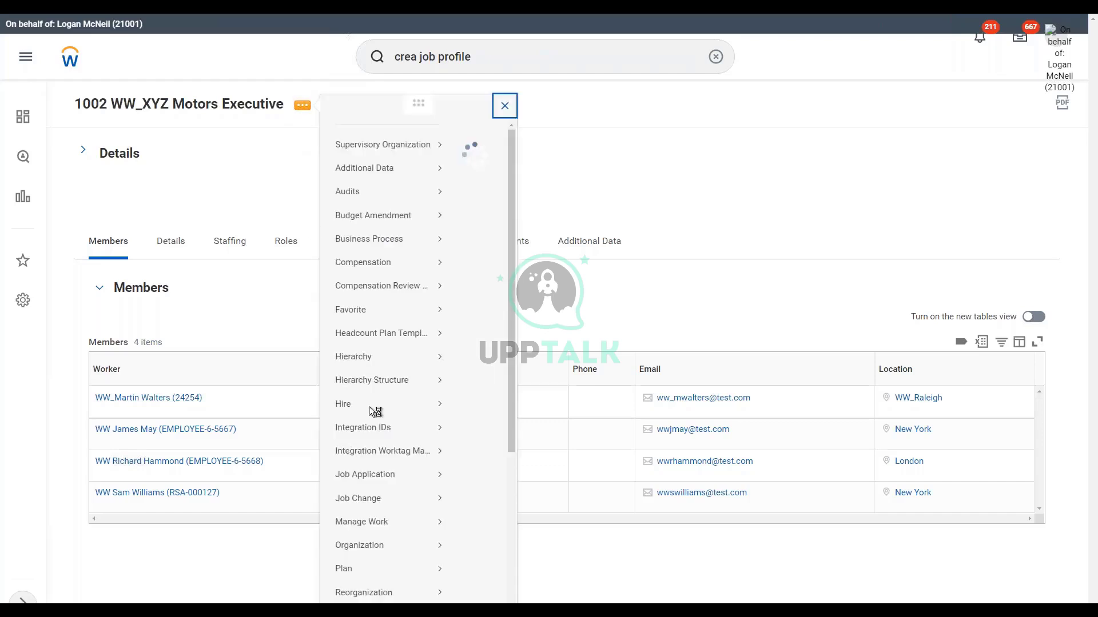
mouse_move(349, 421)
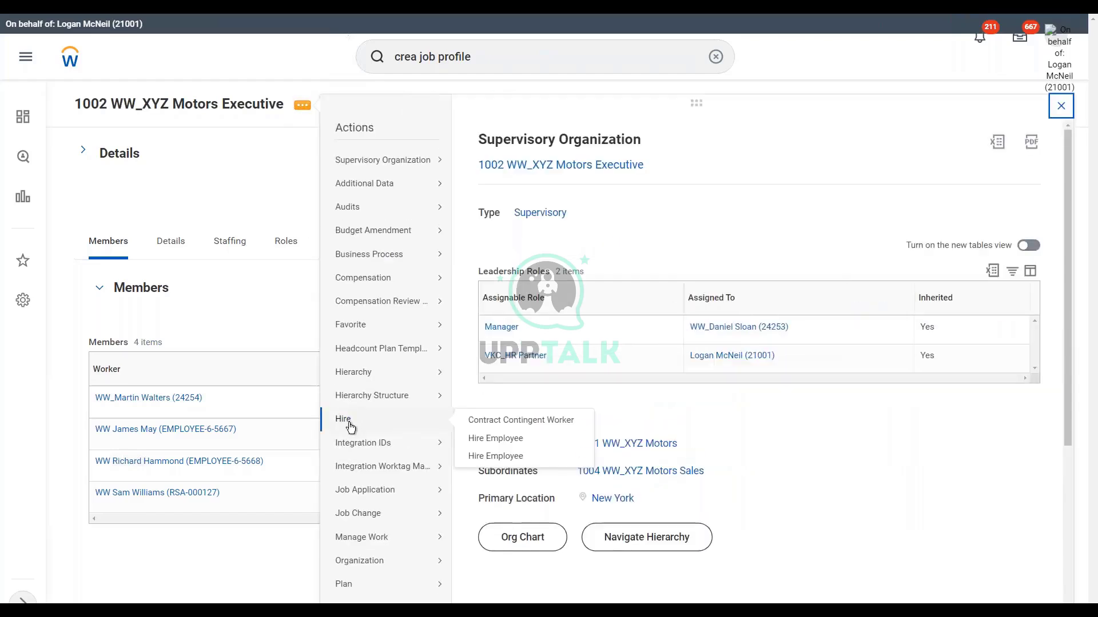
click(499, 443)
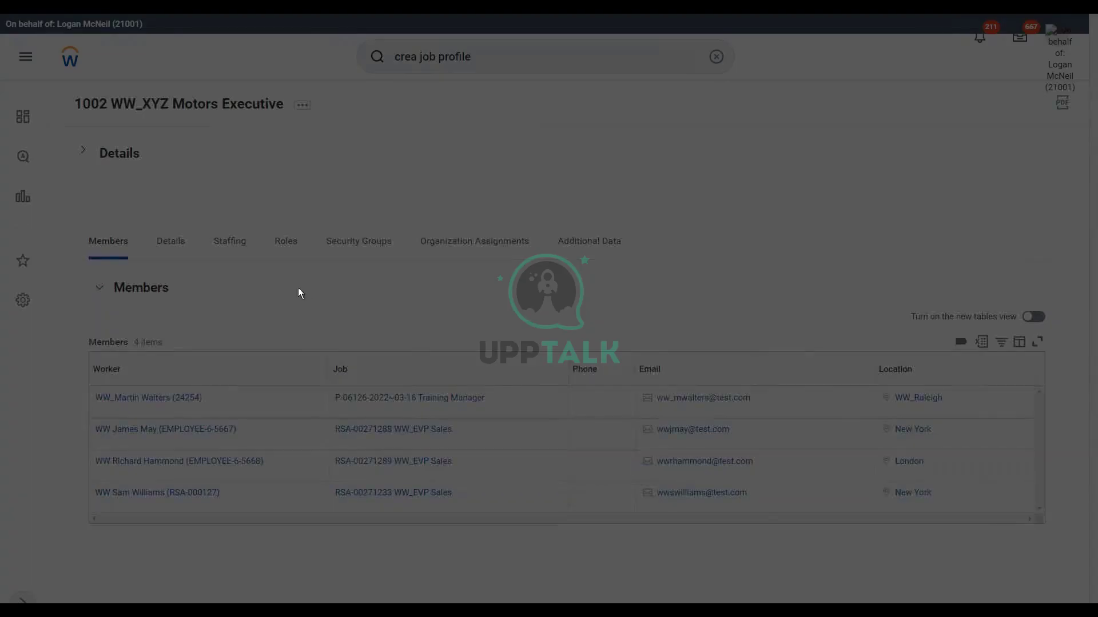
click(490, 308)
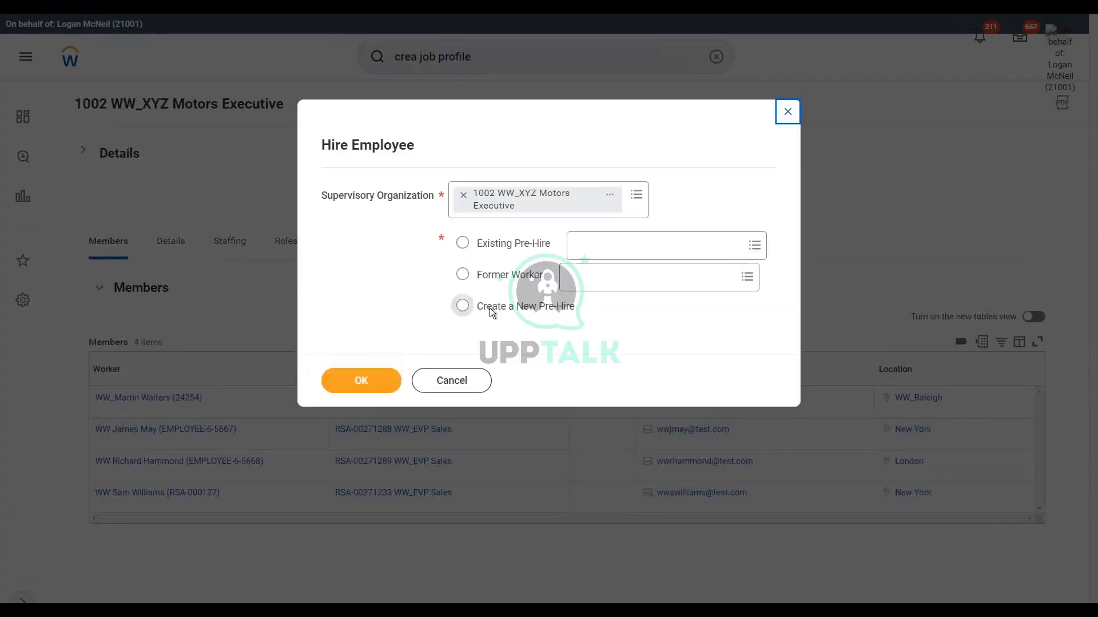
click(360, 382)
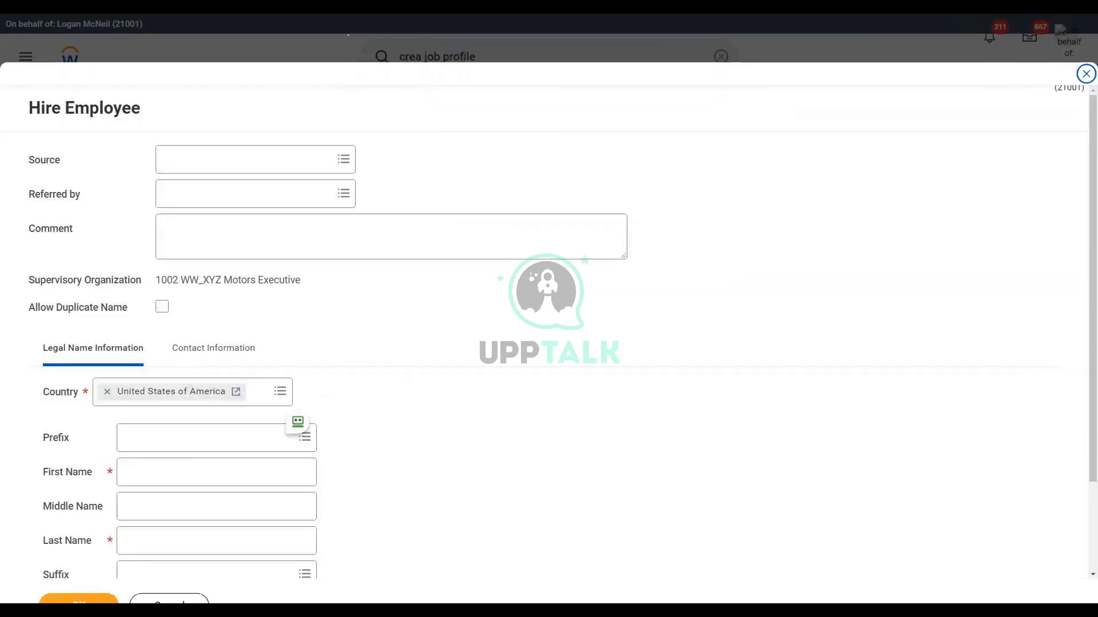
Step: Enter the new hire's first and last name
click(153, 472)
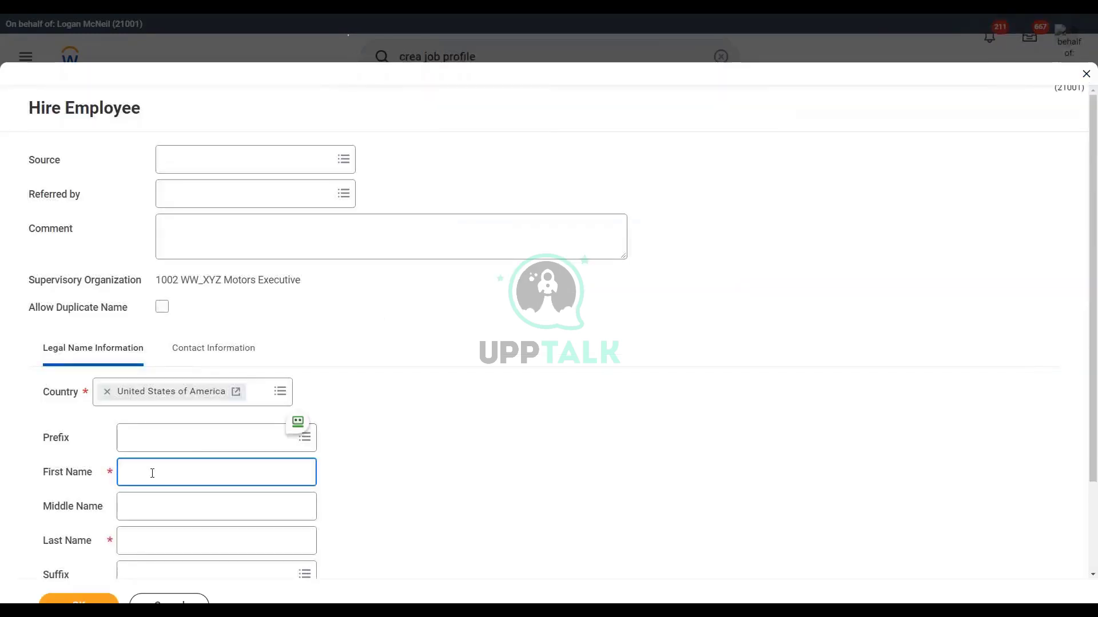
text(WW)
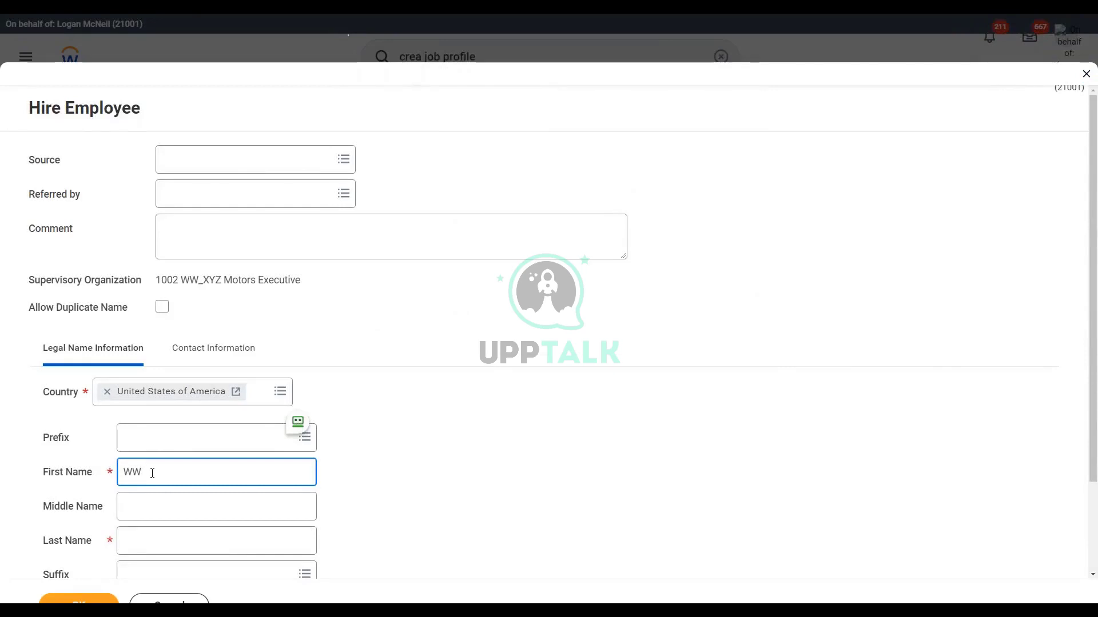
text( R)
key(BackSpace)
text(Matt)
key(Tab)
key(Tab)
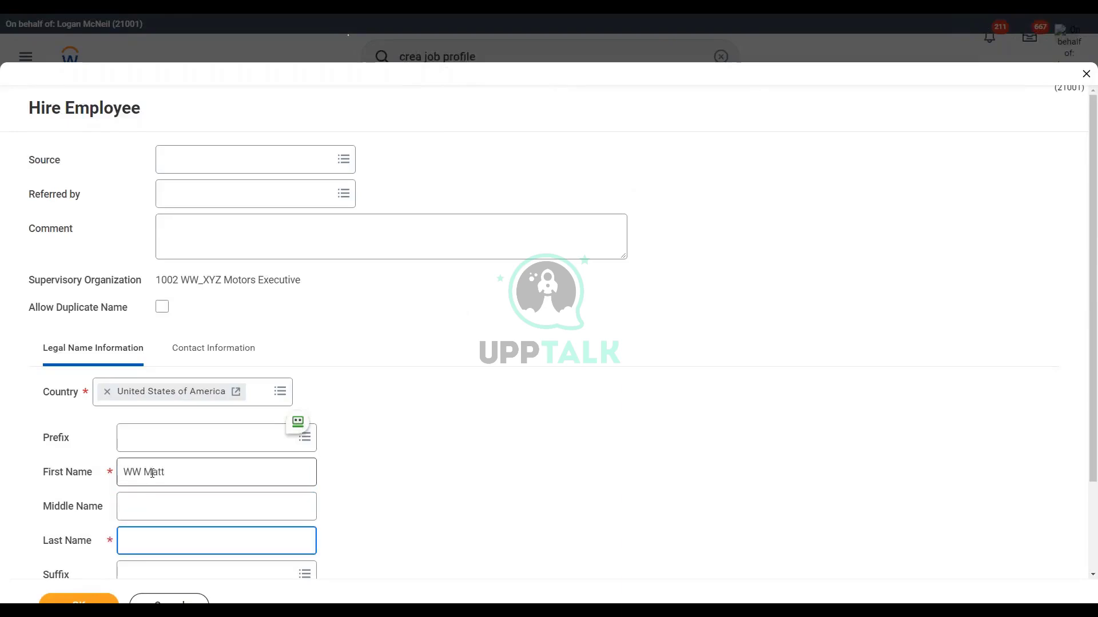
text(LeBlanc)
Step: Add the new hire's email address with type Work and confirm the details
click(218, 356)
scroll(206, 446, down, 3)
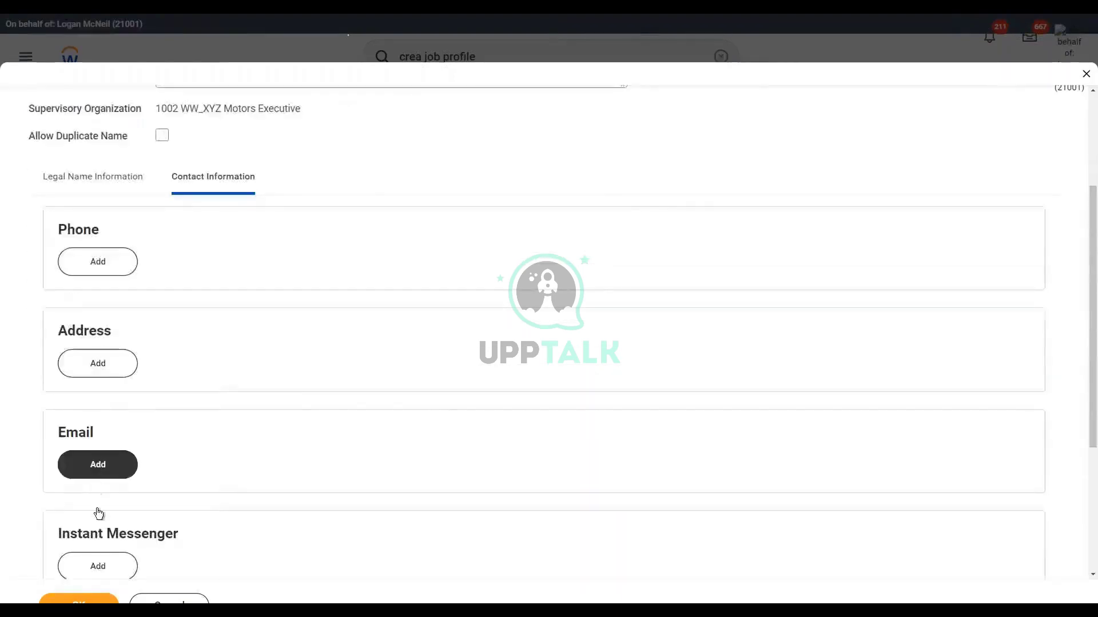
click(95, 465)
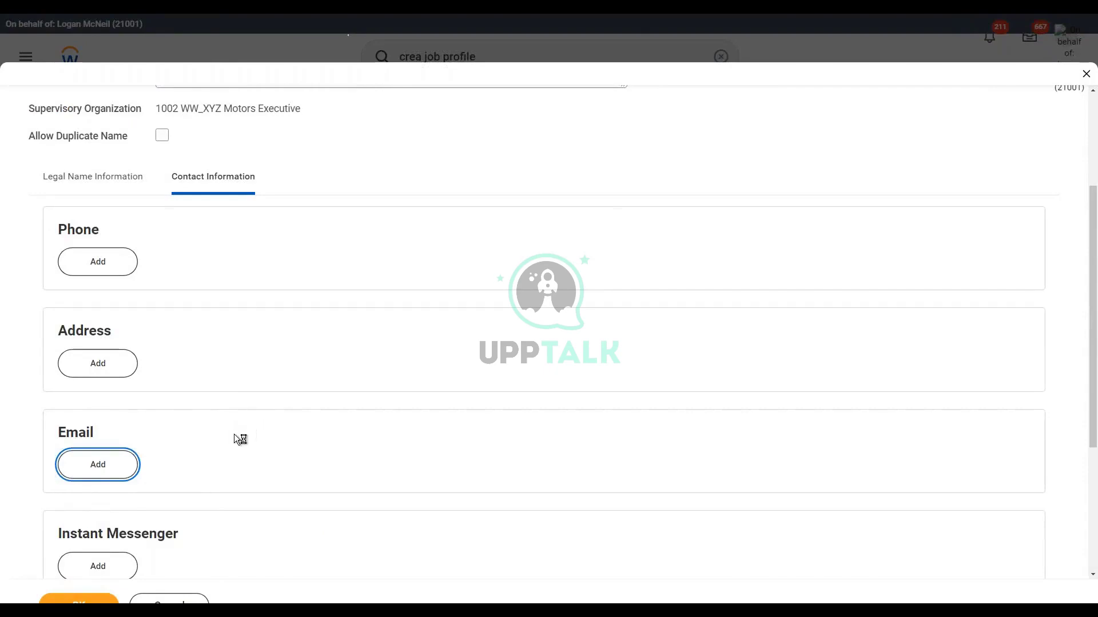
text(wwmleblanc@test.com)
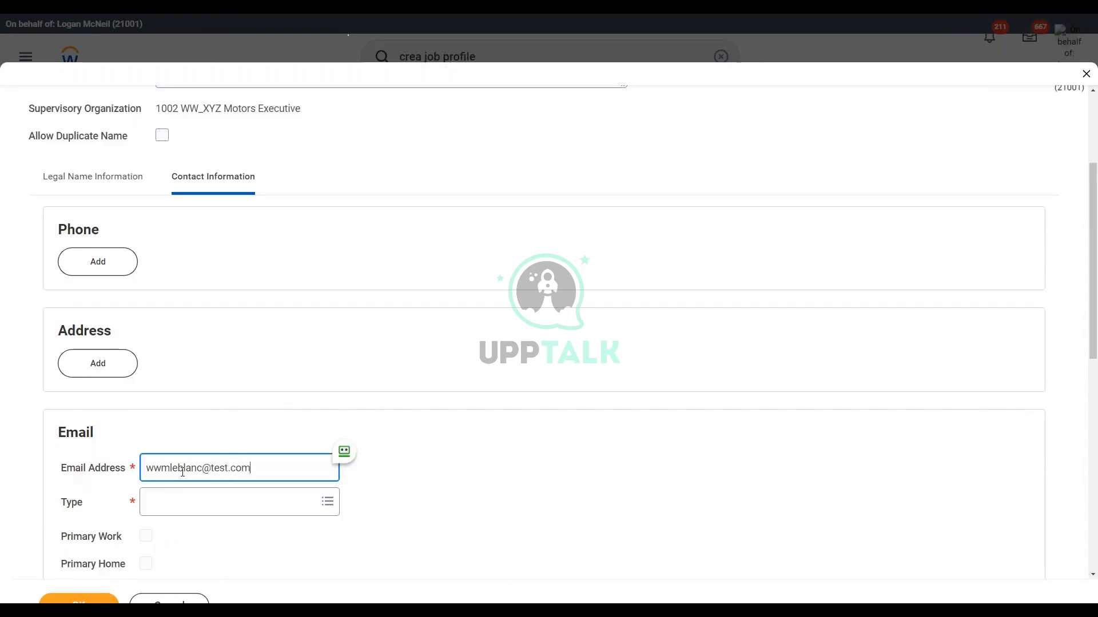
click(166, 509)
text(work)
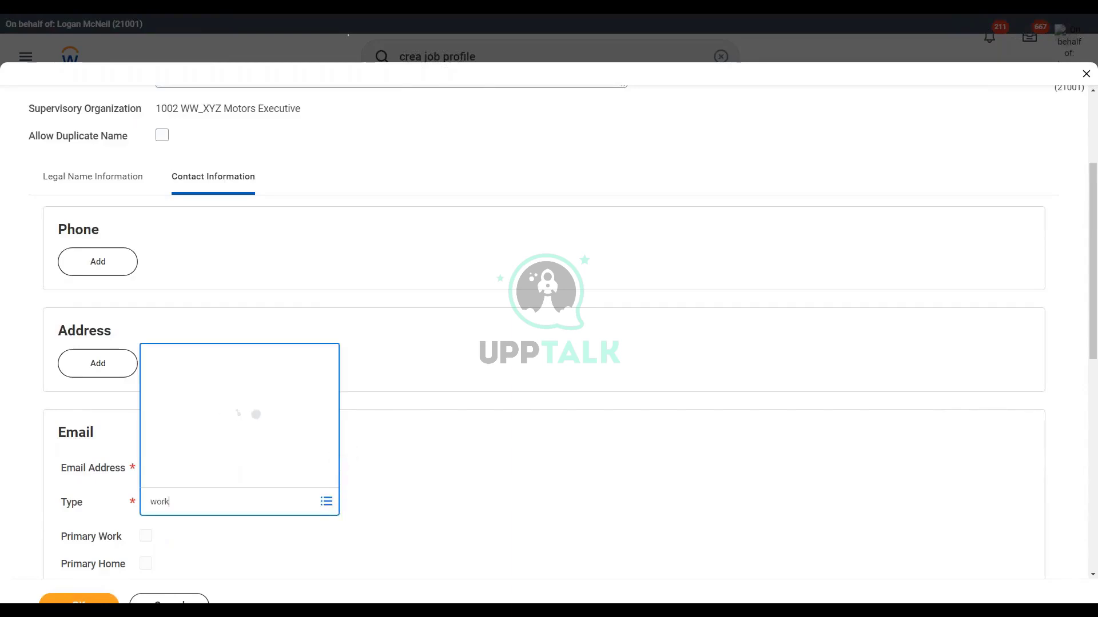
key(Return)
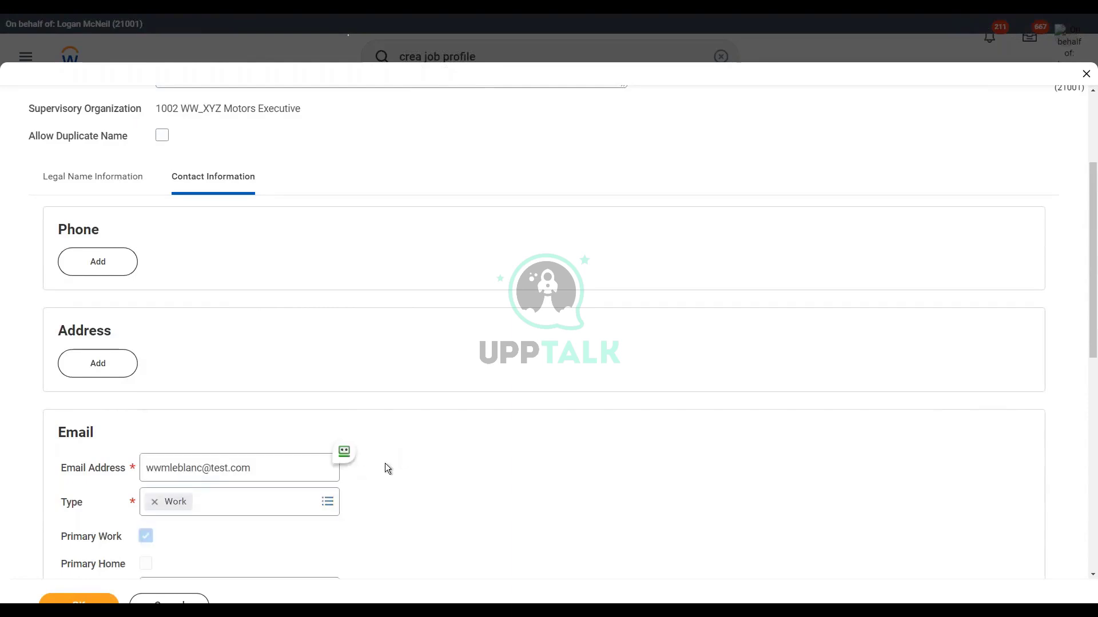
click(59, 603)
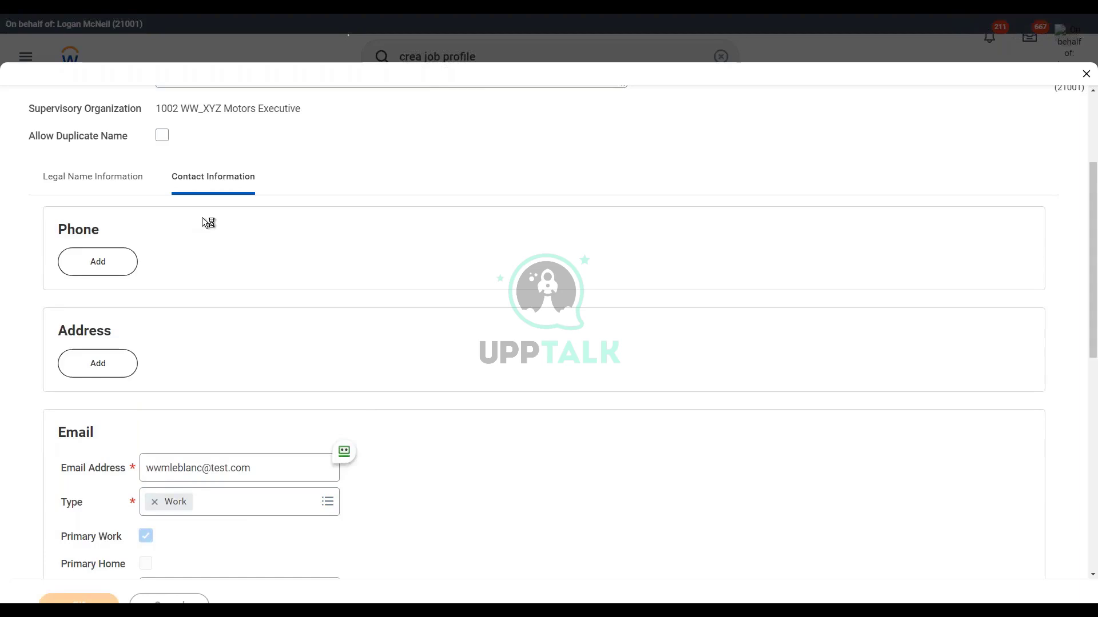
click(166, 160)
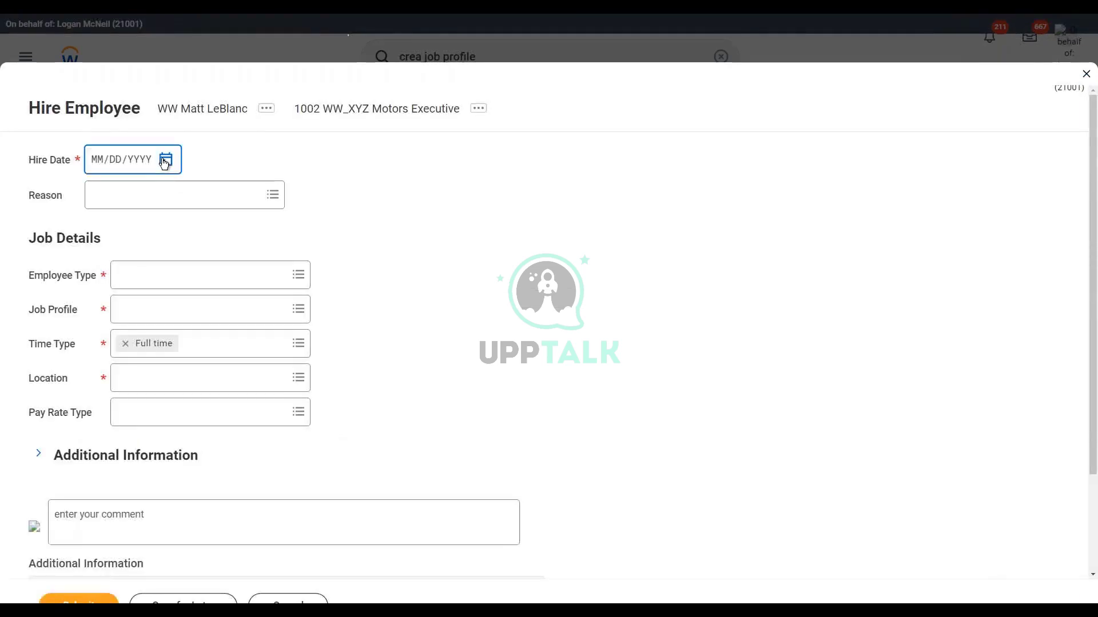
Step: Set the hire date to 03/27/2022 and the employee type to Regular
click(209, 313)
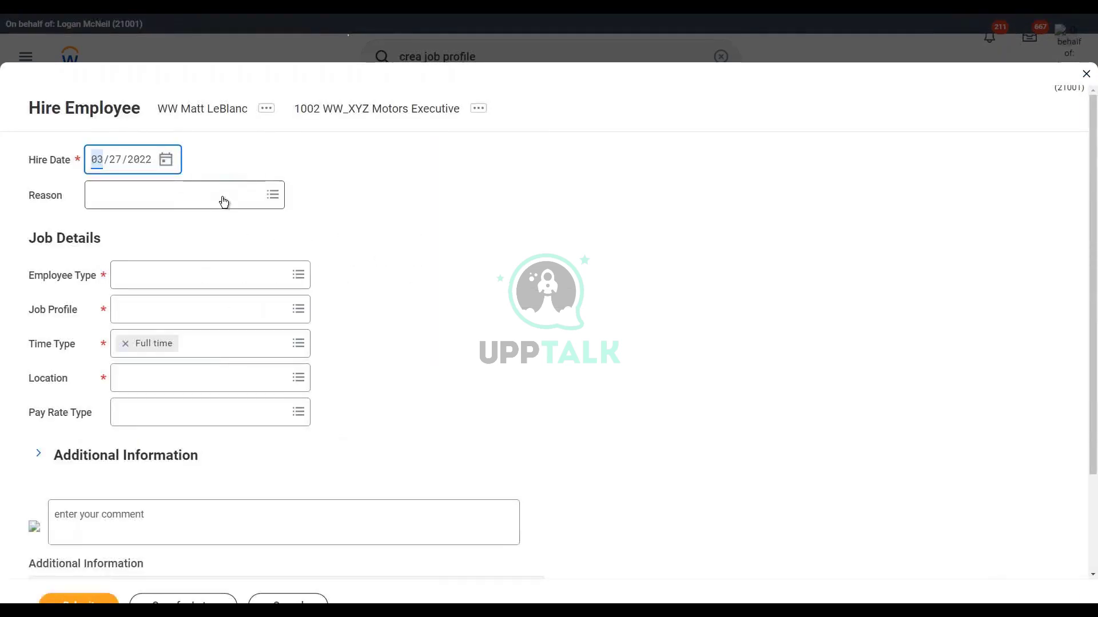
click(190, 276)
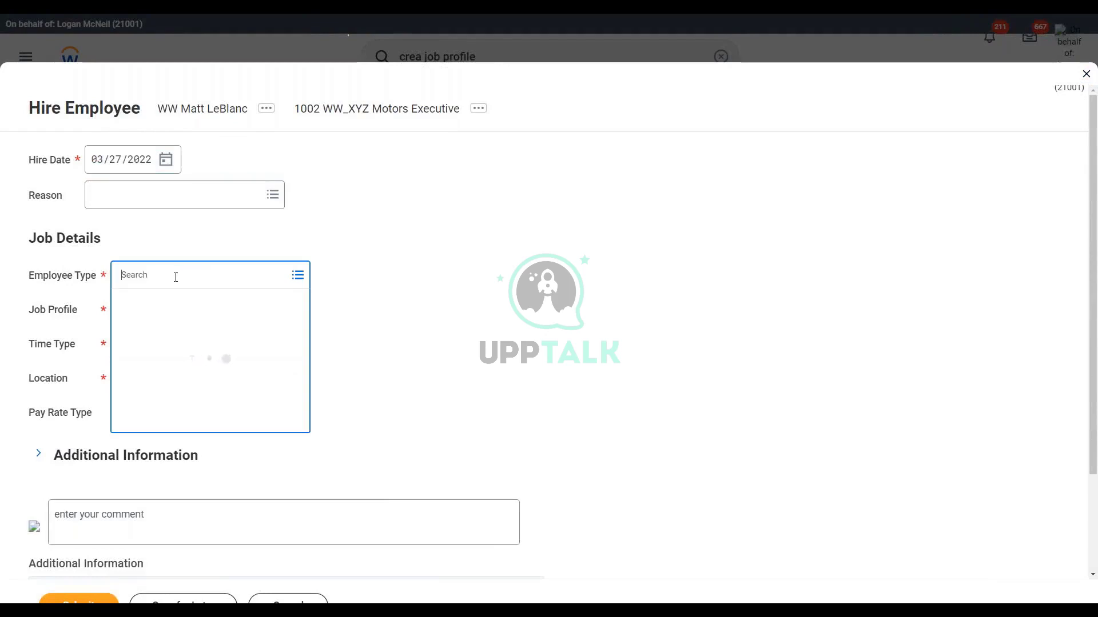
text(reg)
key(Return)
click(218, 305)
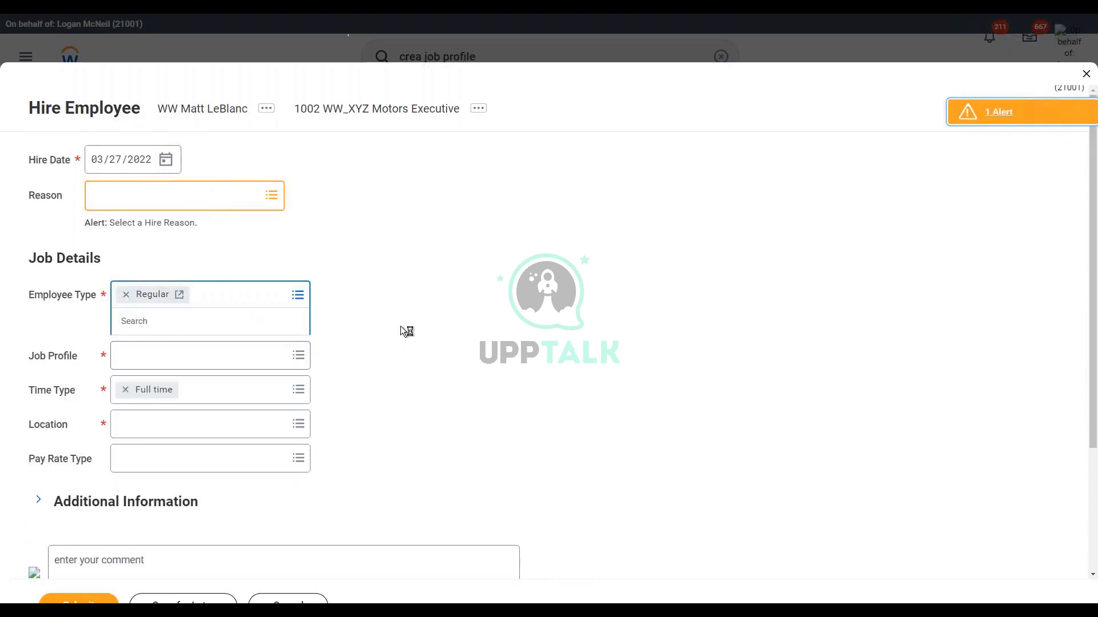
Step: Search job profiles for car sales and ww sales manager, then close the search
click(164, 361)
text(ww)
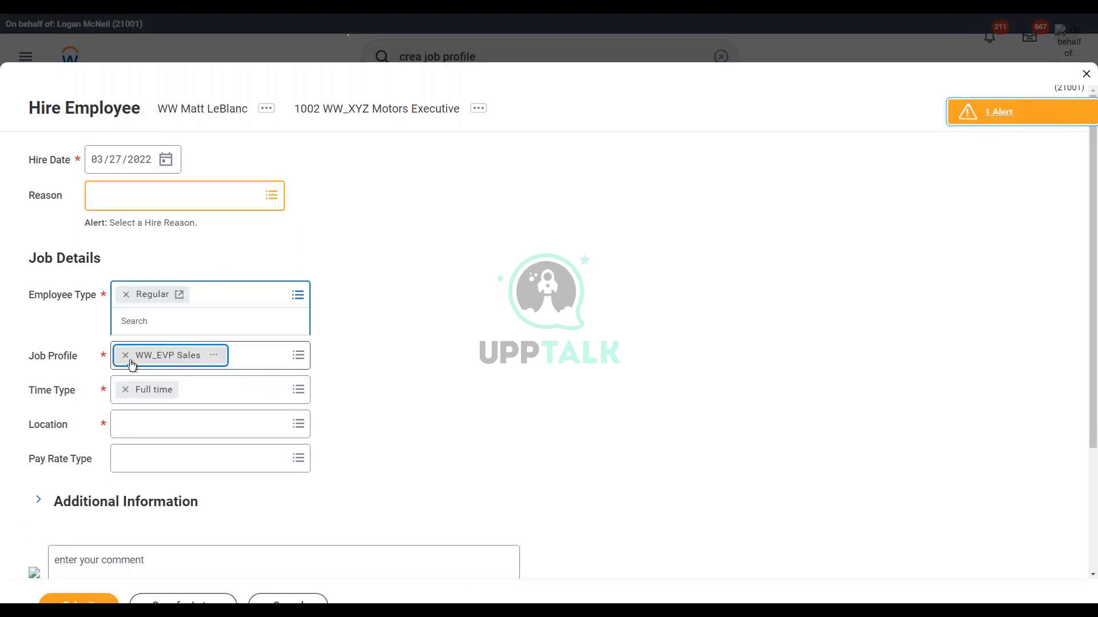
click(125, 357)
text(ww car sales)
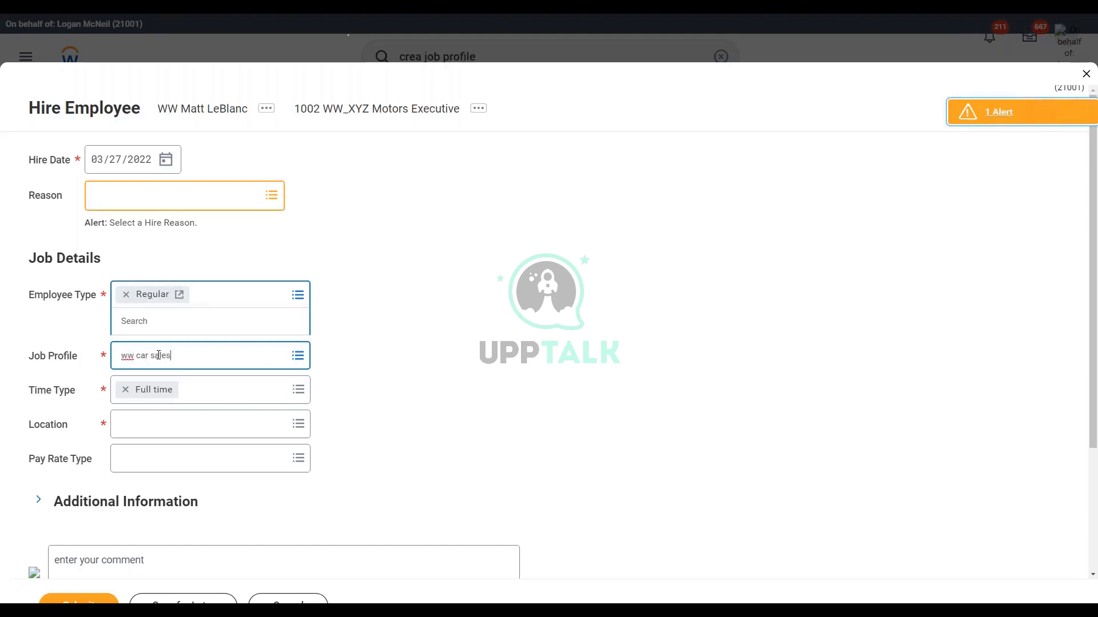
key(Return)
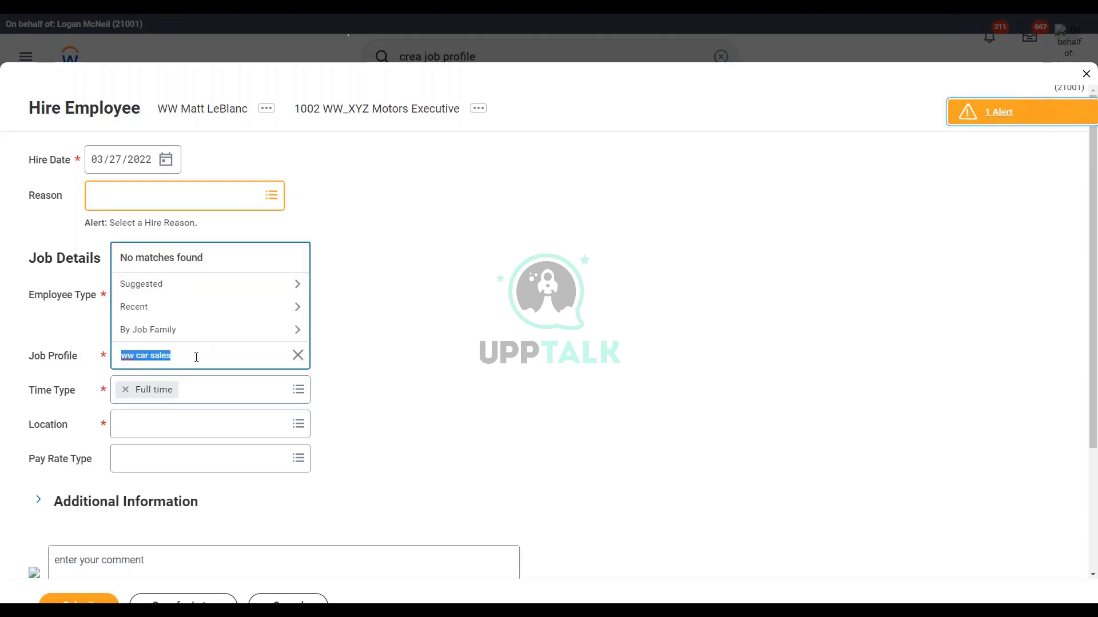
text(car sales)
key(Return)
text(sales manager)
key(Return)
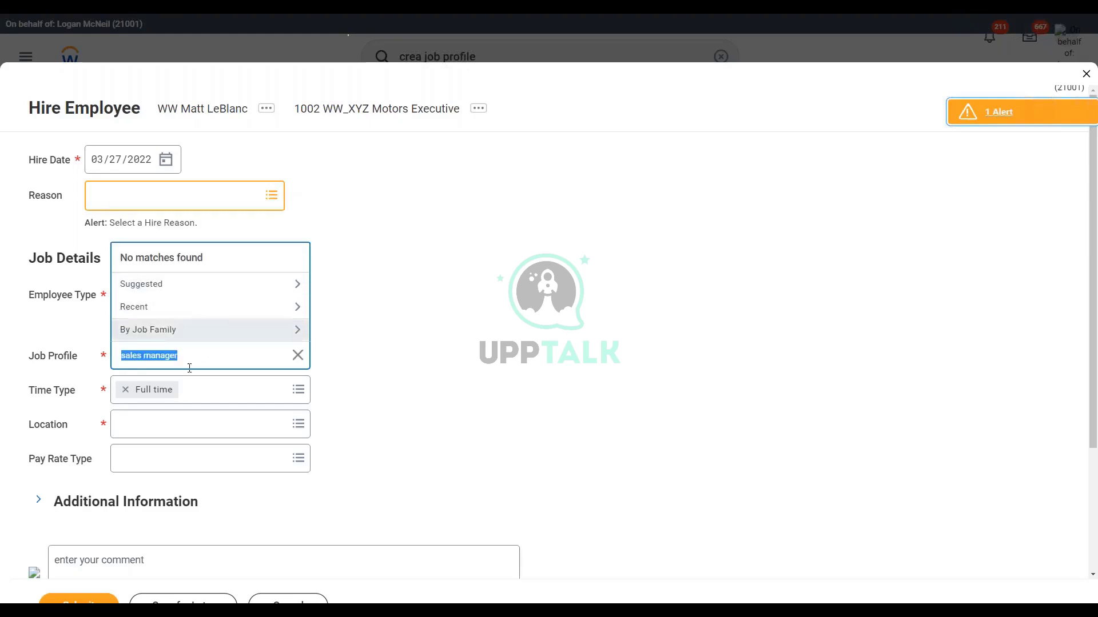
click(194, 355)
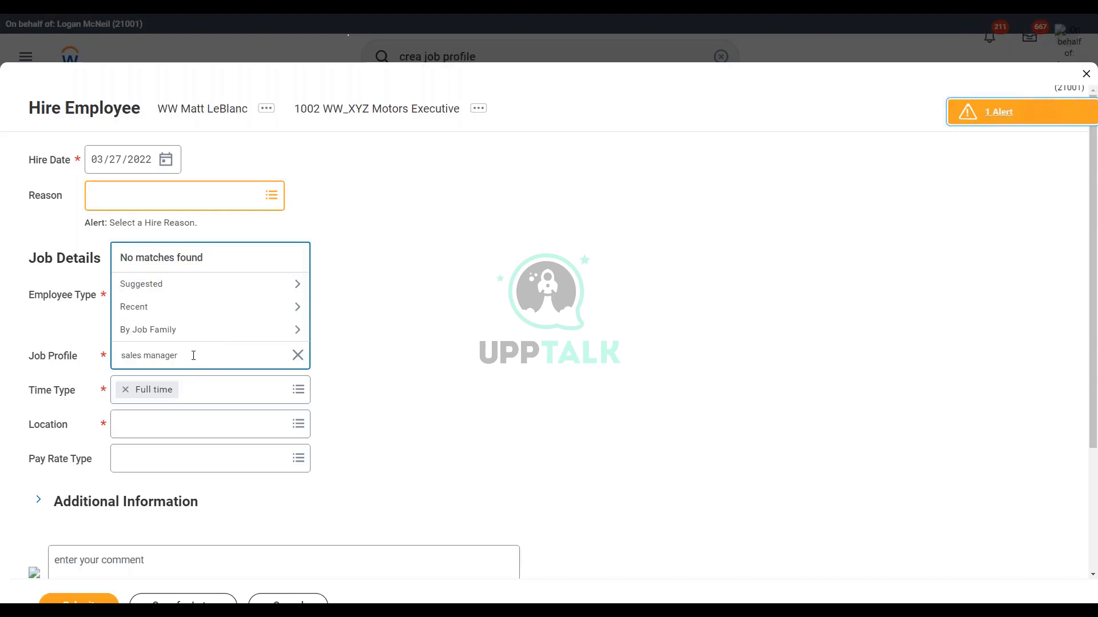
key(Home)
text(ww)
key(Return)
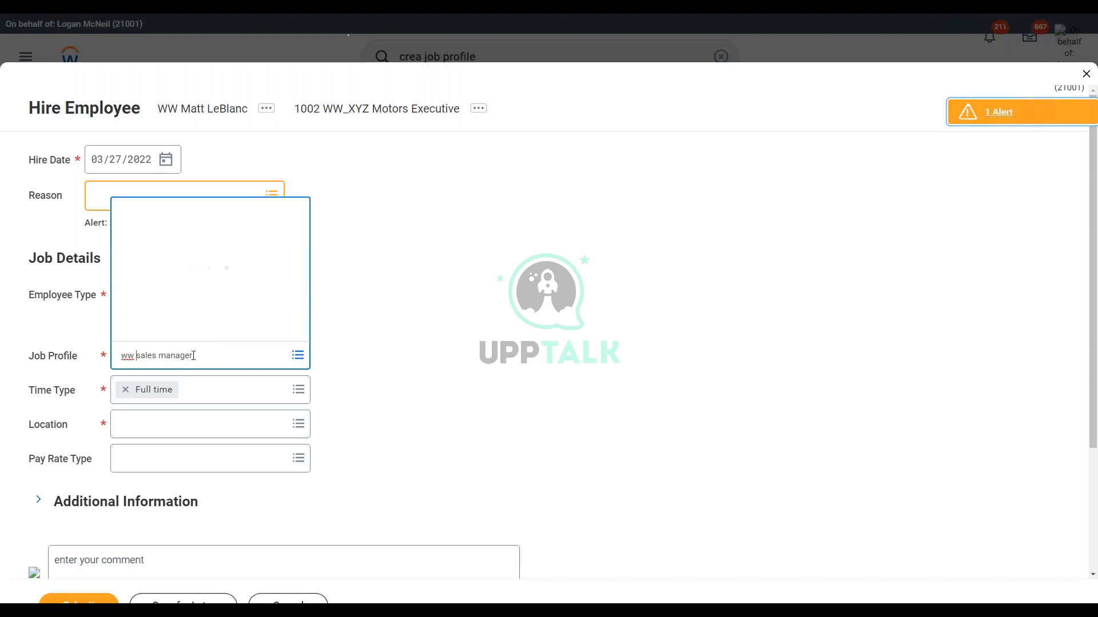
click(396, 263)
Step: Change the hire date to 03/28/2022 and set the job profile to WW_EVP Sales
click(170, 165)
click(166, 161)
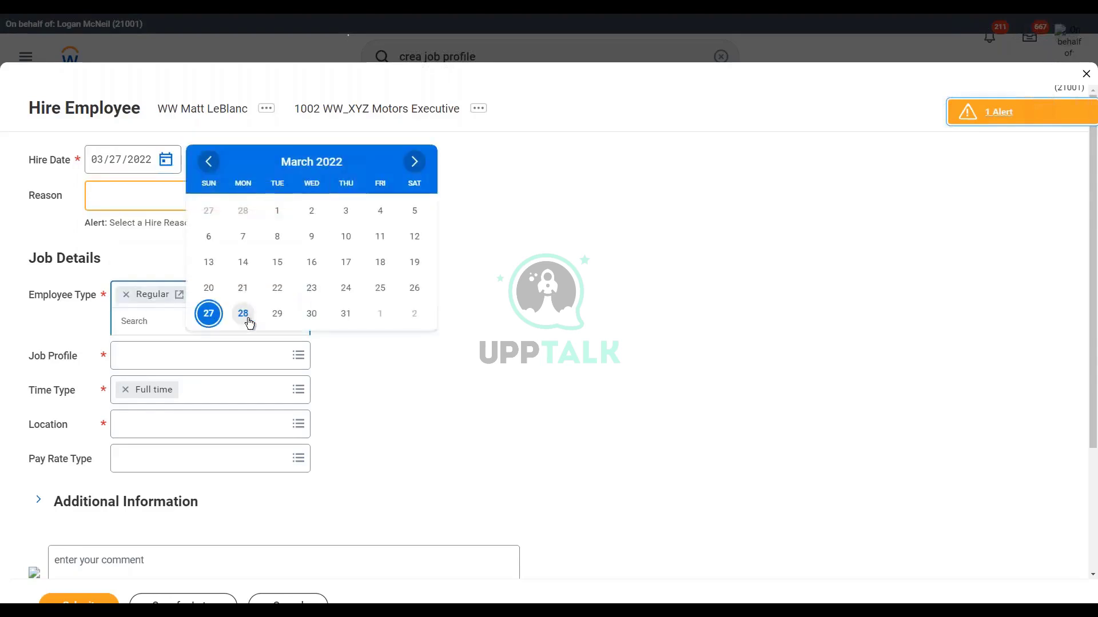
click(244, 314)
click(436, 326)
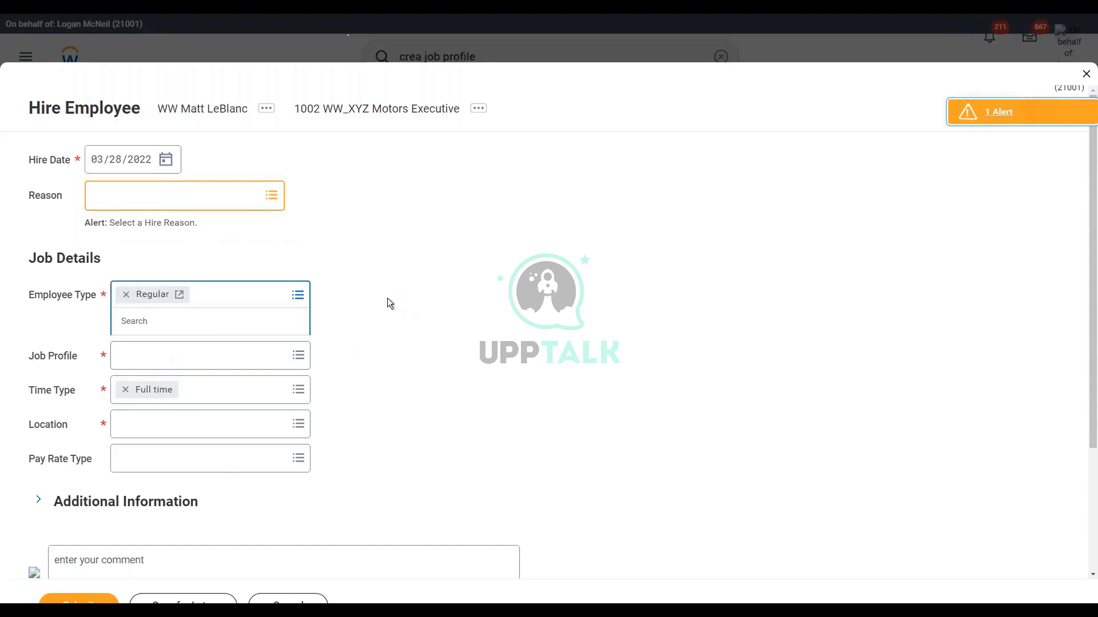
click(138, 357)
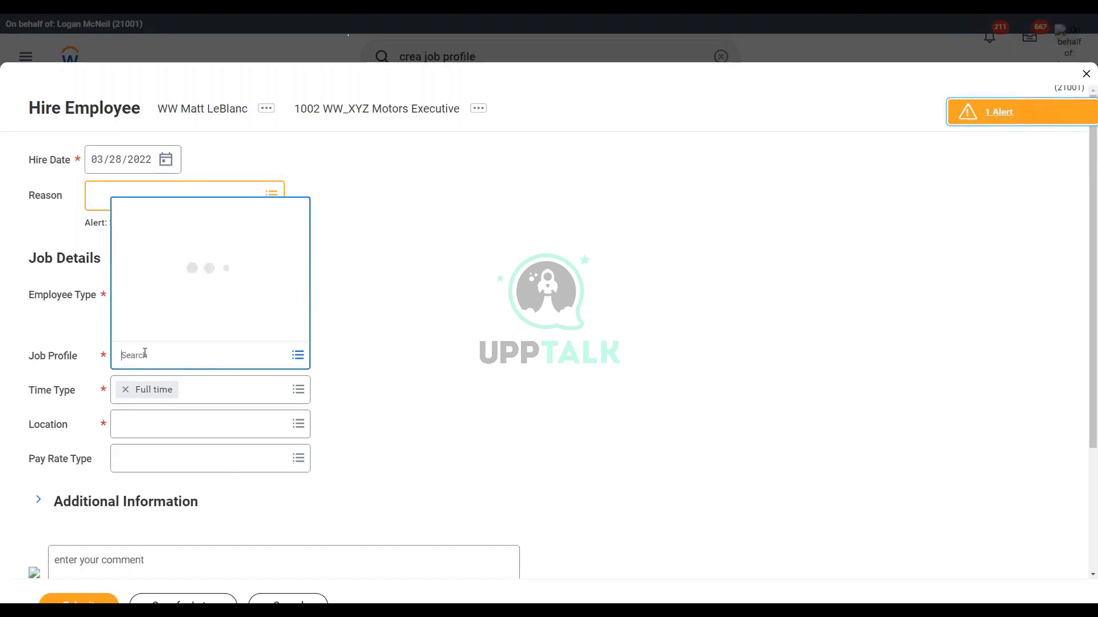
text(ww)
key(Return)
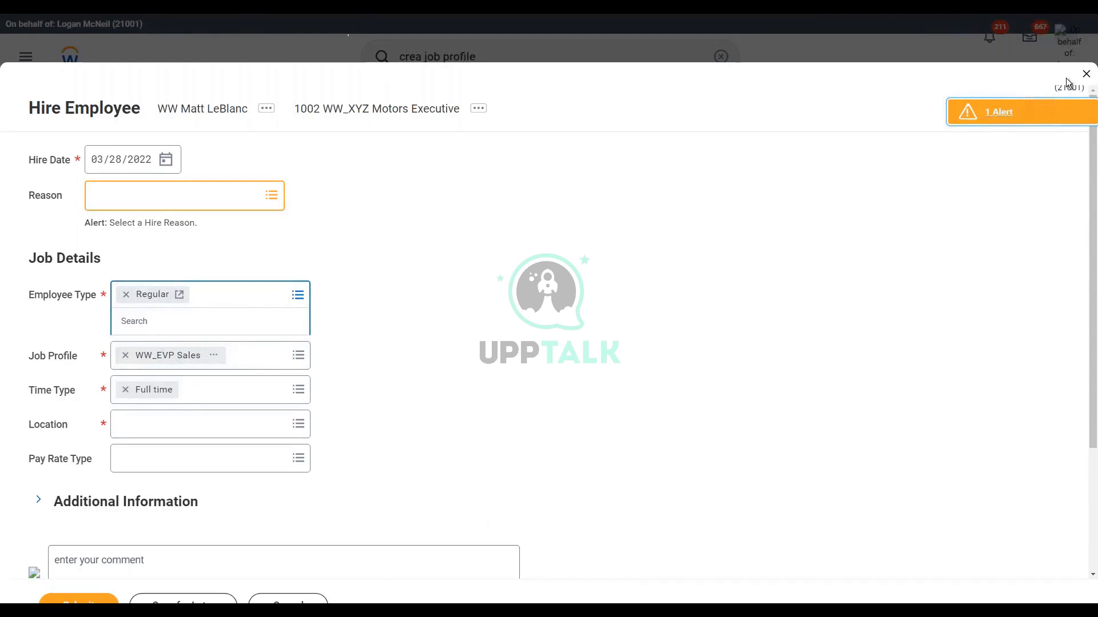
Step: Discard the unfinished hire and start the Create Job Profile task
click(1086, 74)
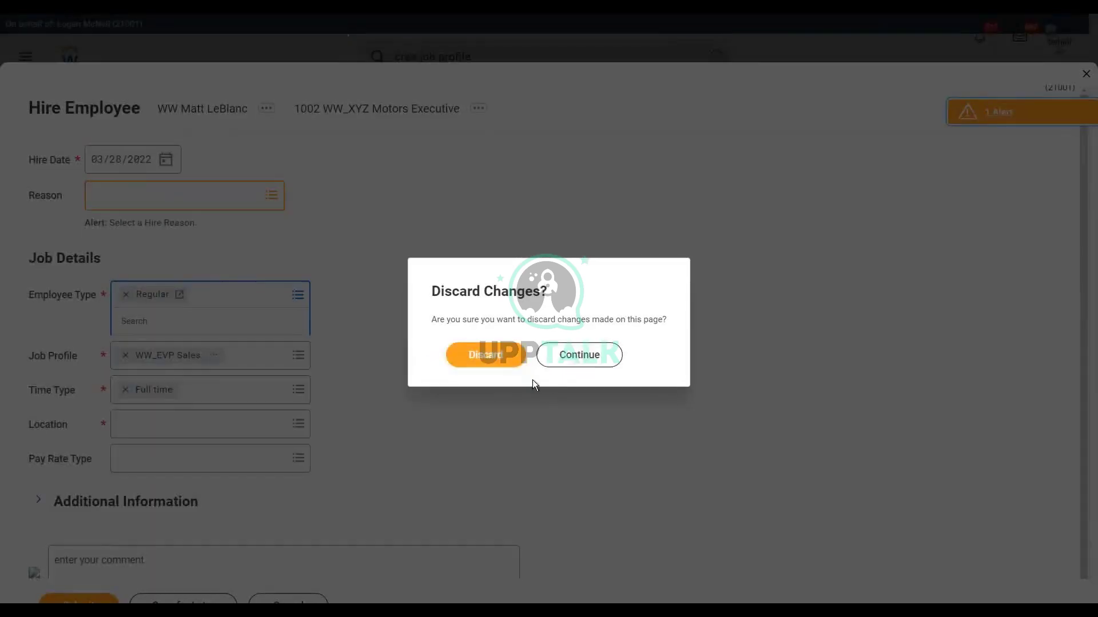
click(496, 355)
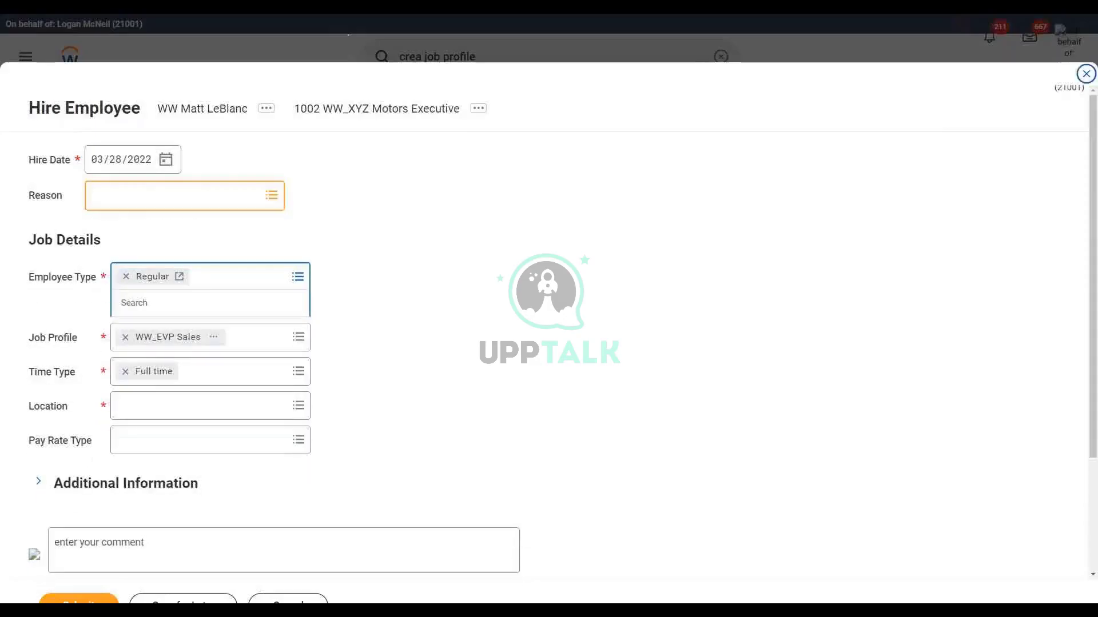
click(487, 63)
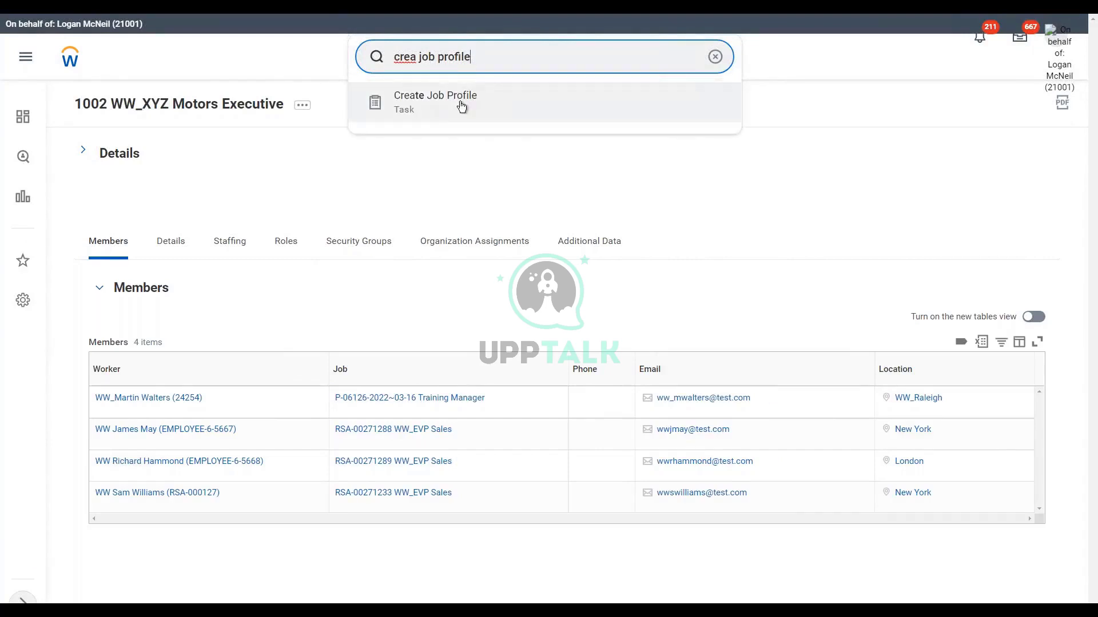
click(458, 104)
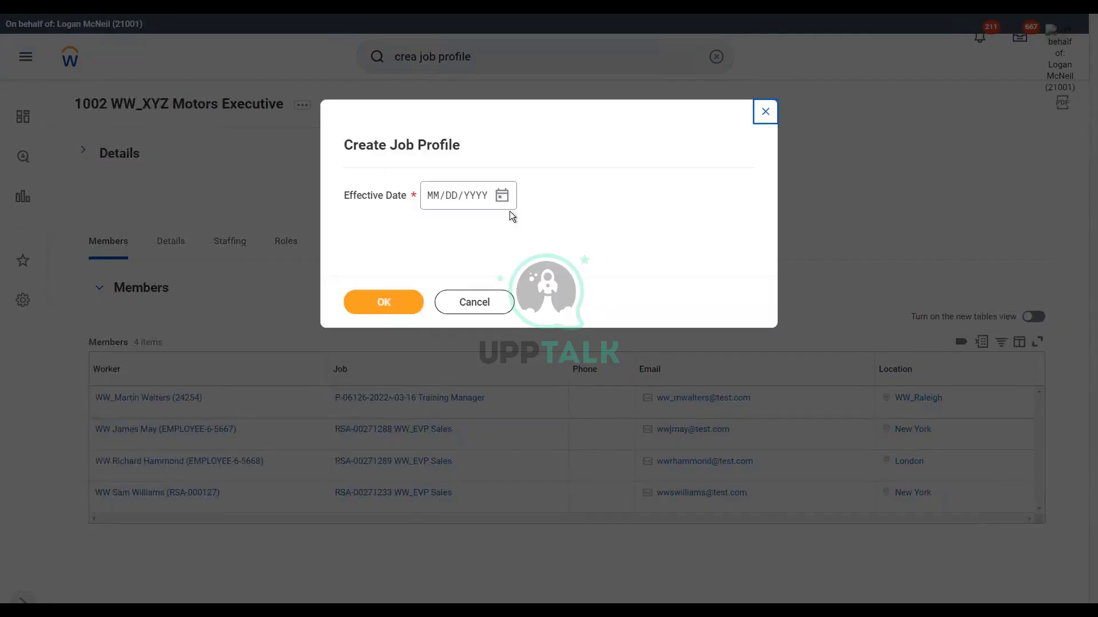
Step: Set the effective date to 03/27/2022 and name the profile WW Sales Manager
click(502, 197)
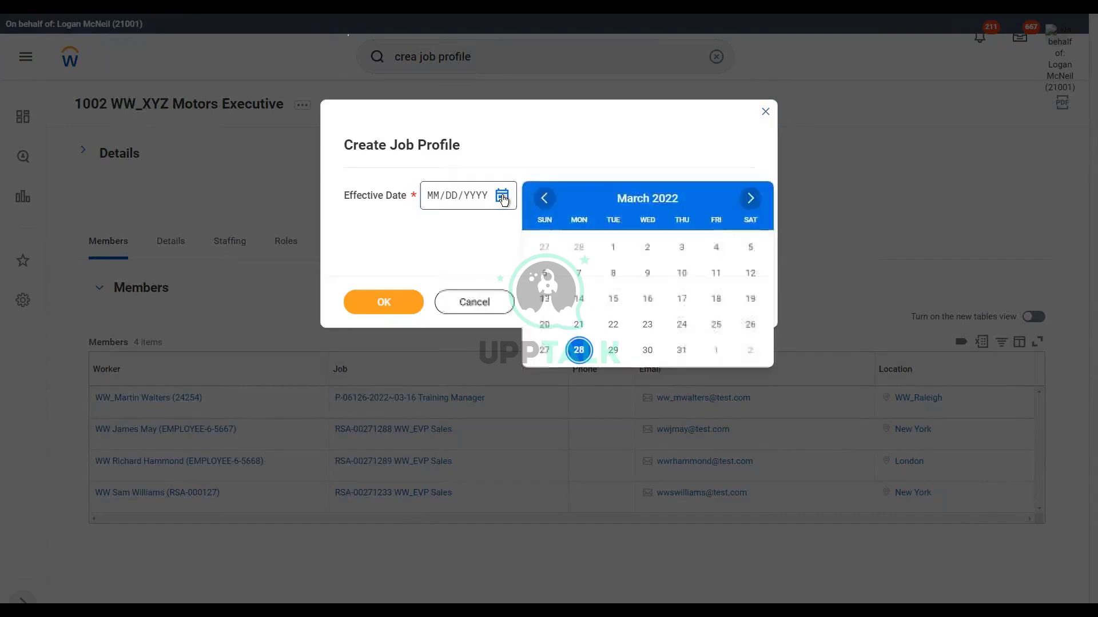
click(543, 341)
click(376, 303)
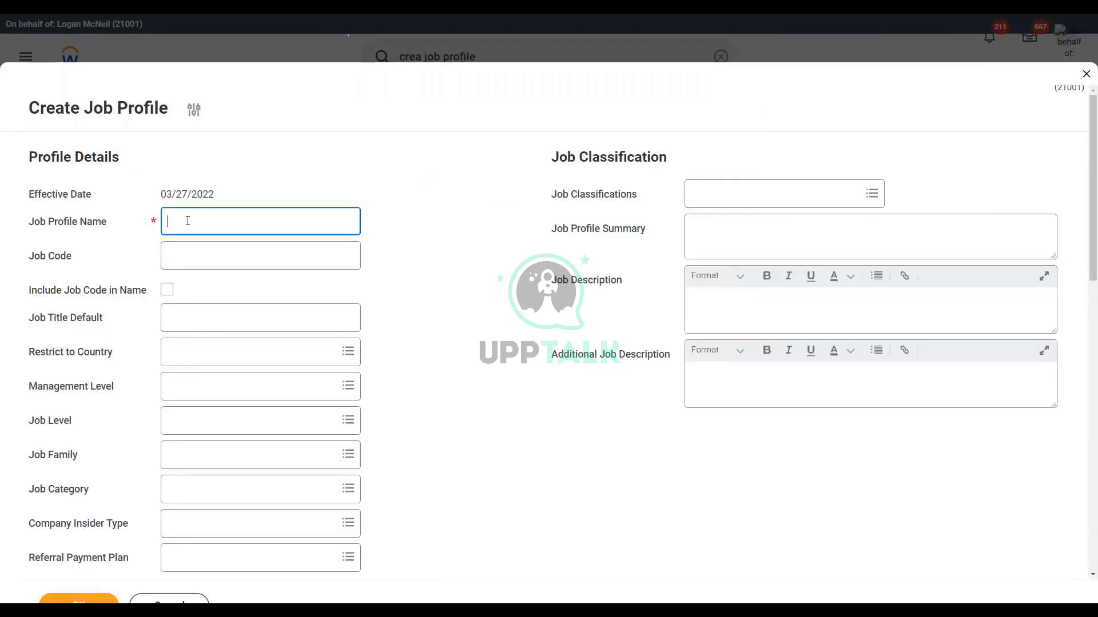
text(WW Sales Manager)
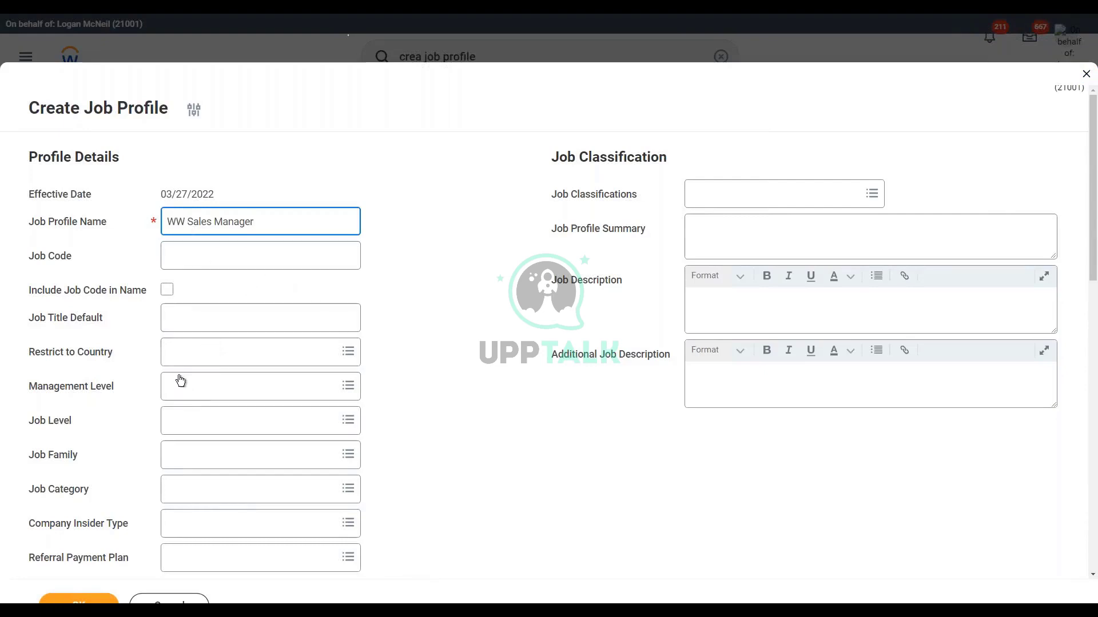
Step: Search management levels for Manager and compare the details of both Manager results
click(189, 389)
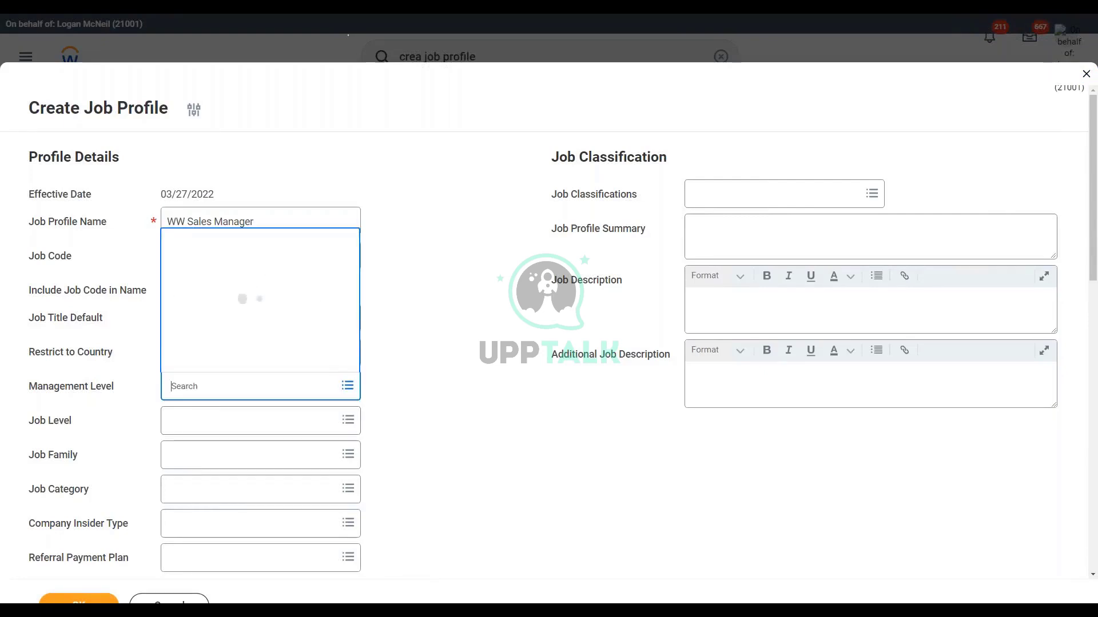
text(Manager)
key(Return)
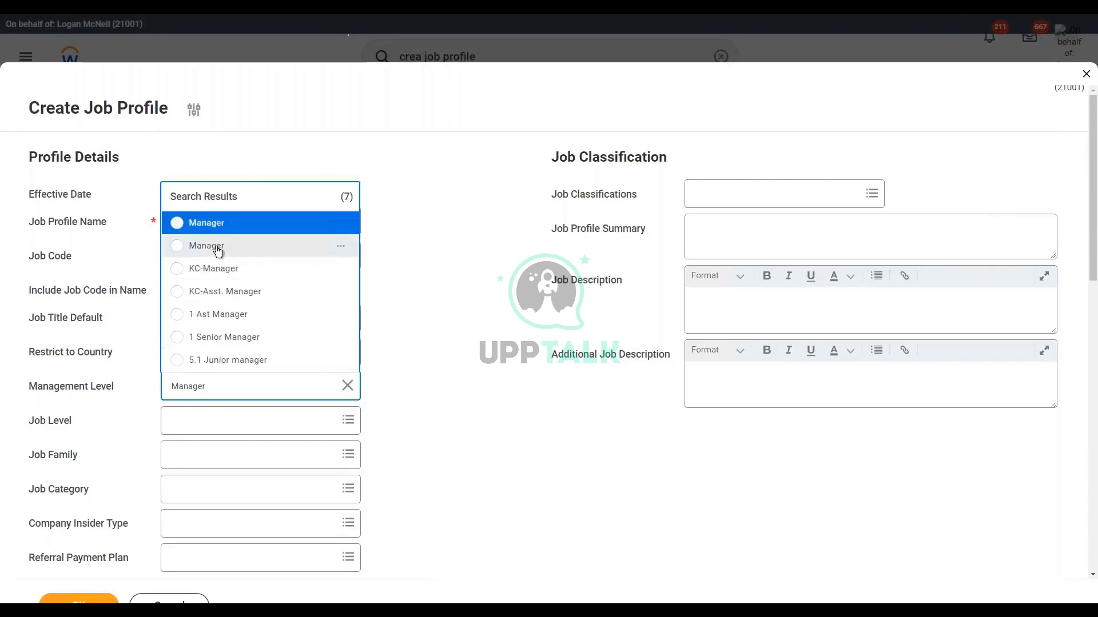
click(341, 252)
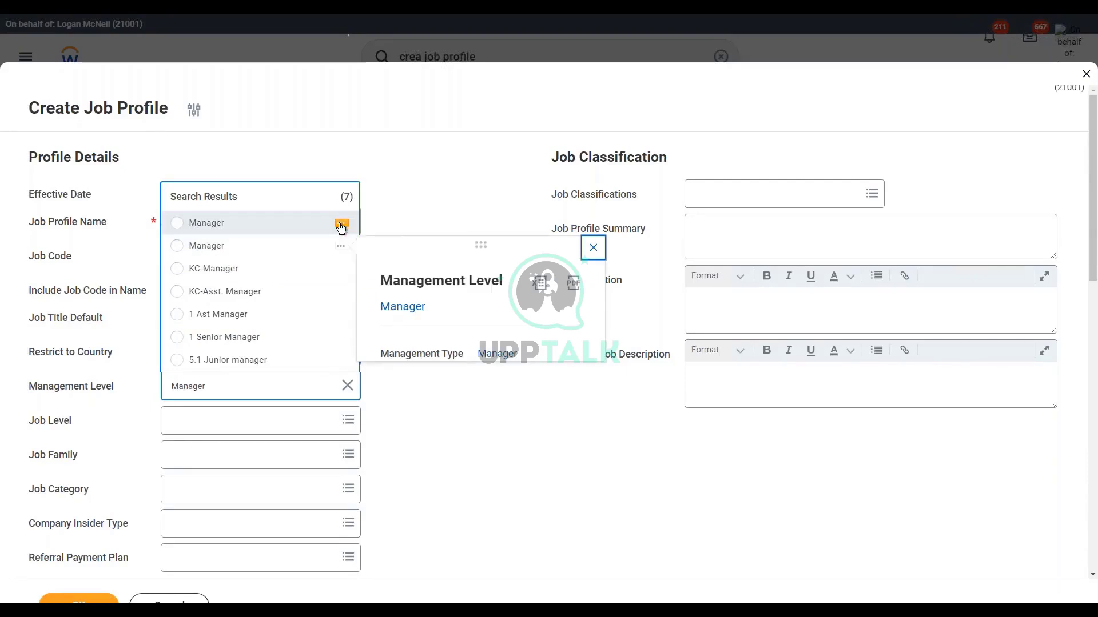
click(341, 224)
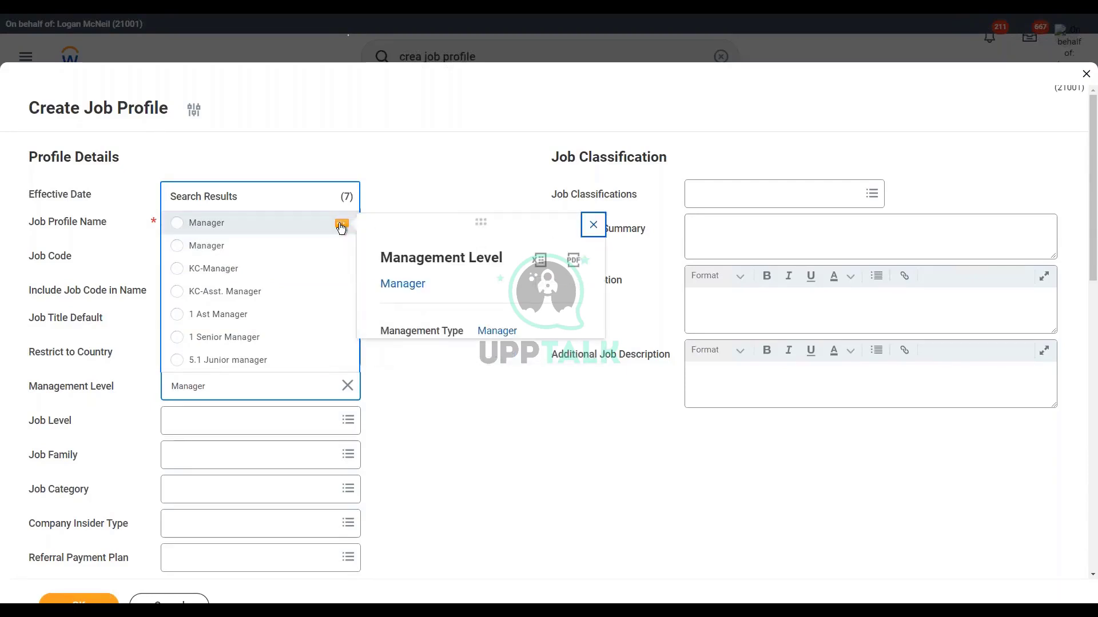
click(343, 246)
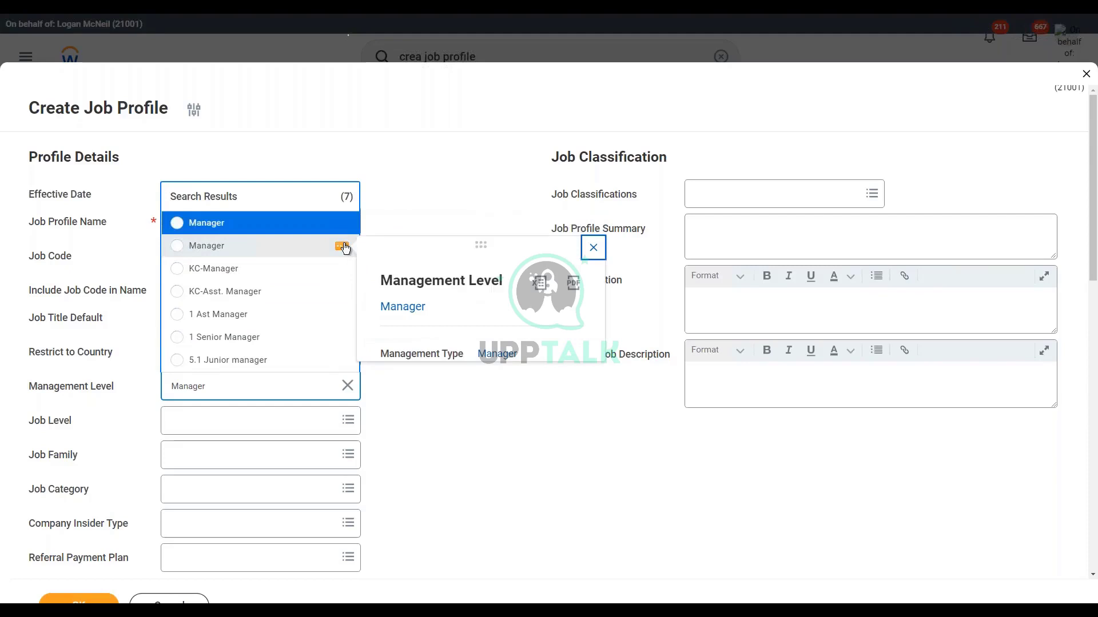
click(219, 387)
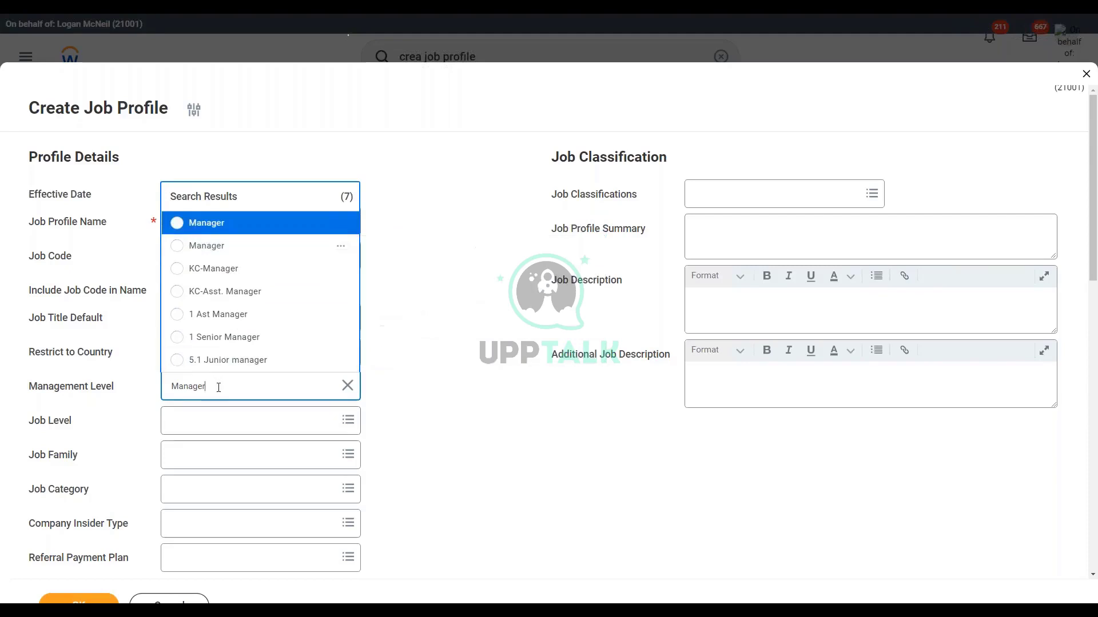
Step: After trying a Supervisor search, search Manager again and select it as management level
drag(218, 387, 148, 383)
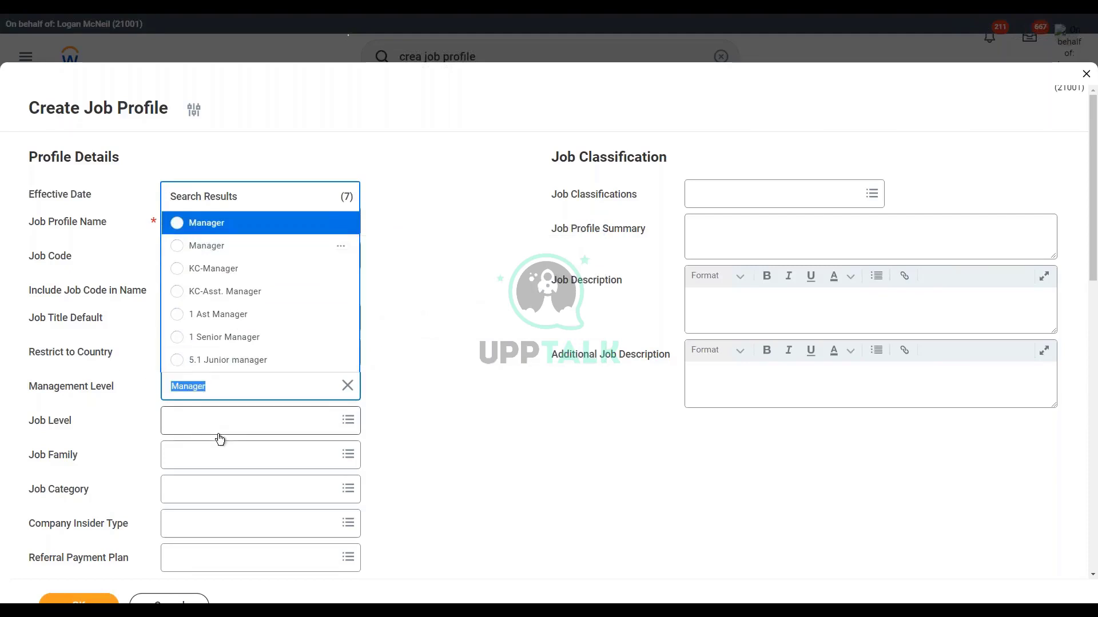
text(Supervisor)
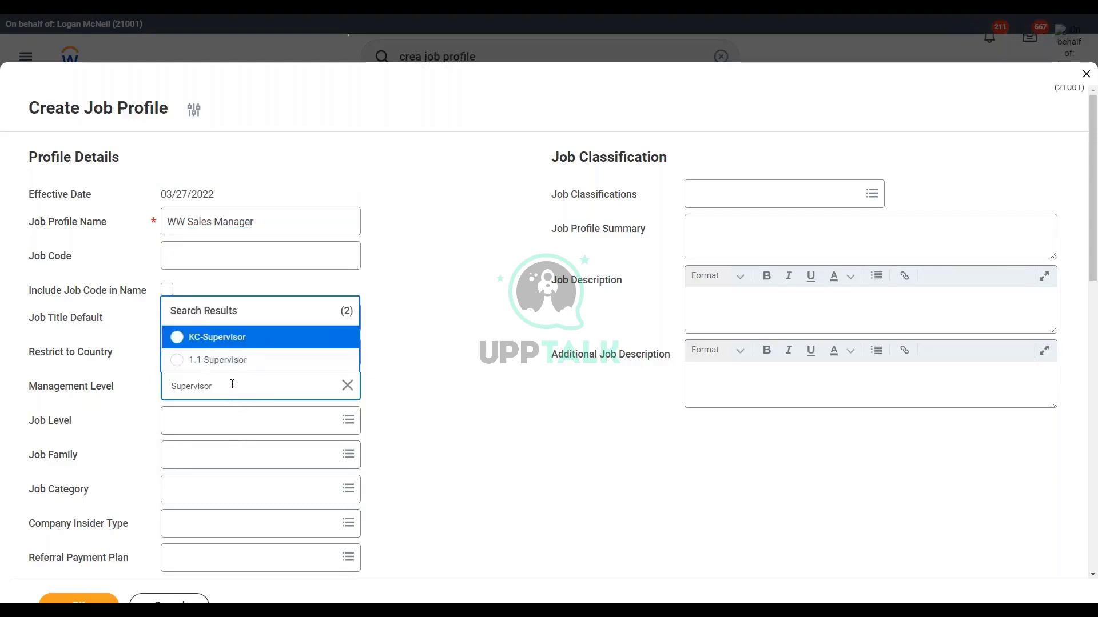
key(Left)
key(Left)
key(Left)
key(Left)
key(Left)
key(Left)
key(Left)
key(Left)
text(7)
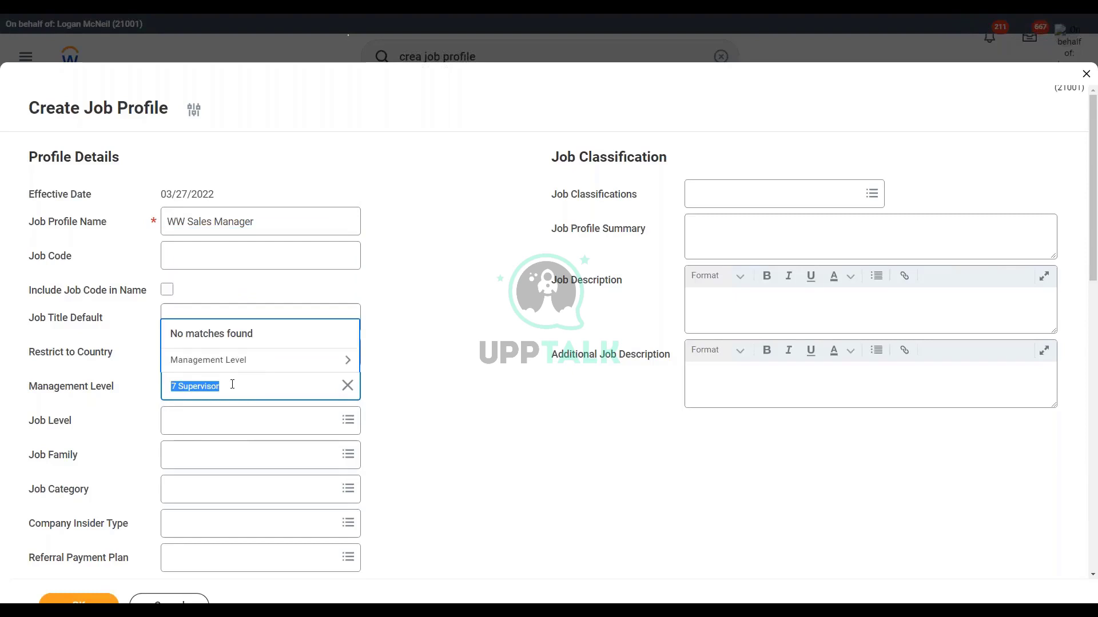
click(233, 360)
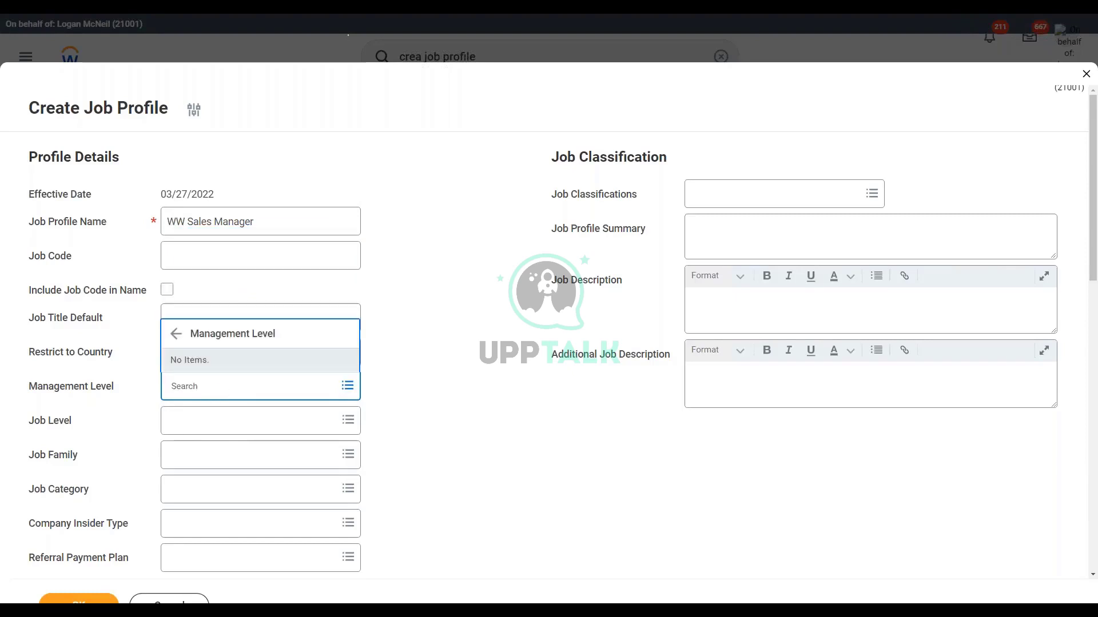
click(225, 387)
text(Manager)
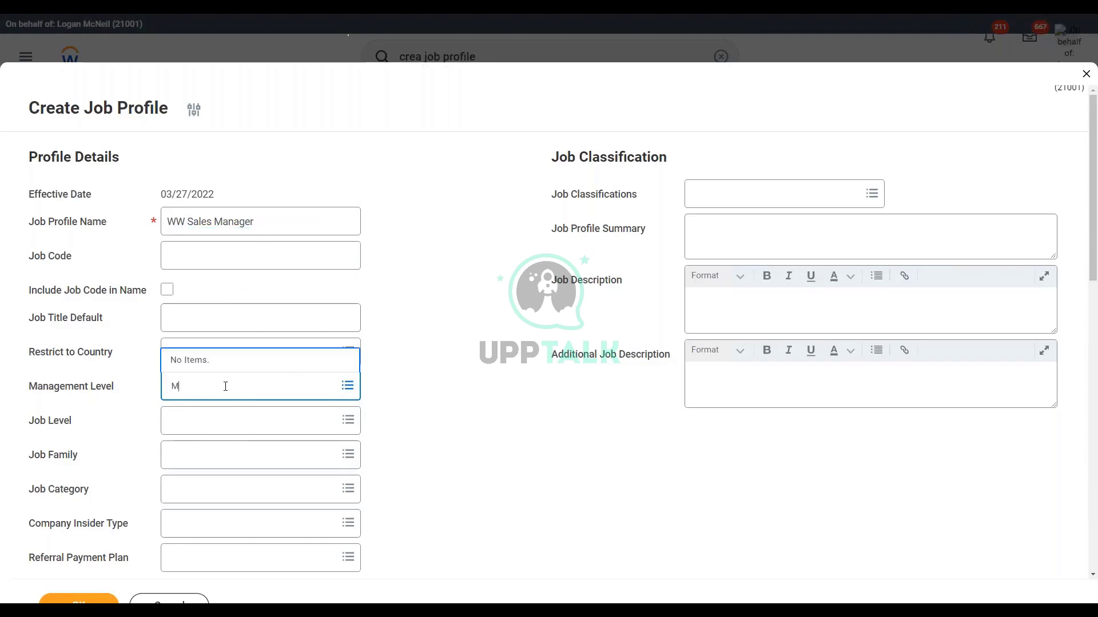
key(Return)
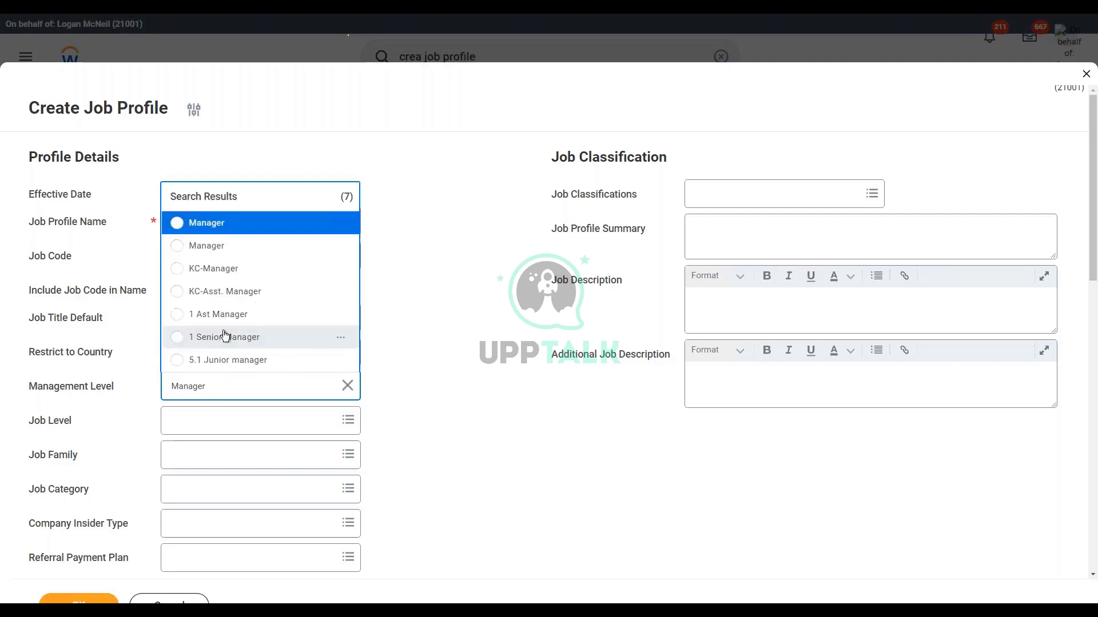
click(235, 228)
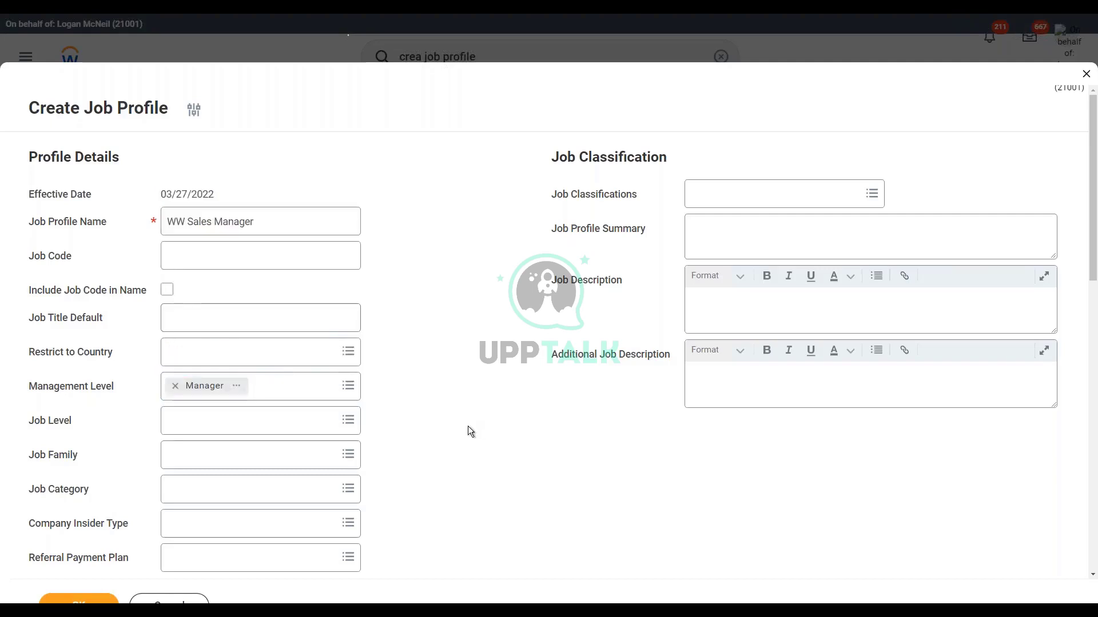
scroll(432, 393, down, 7)
Step: Set the compensation grade to WW_Managers or Above
scroll(431, 389, down, 3)
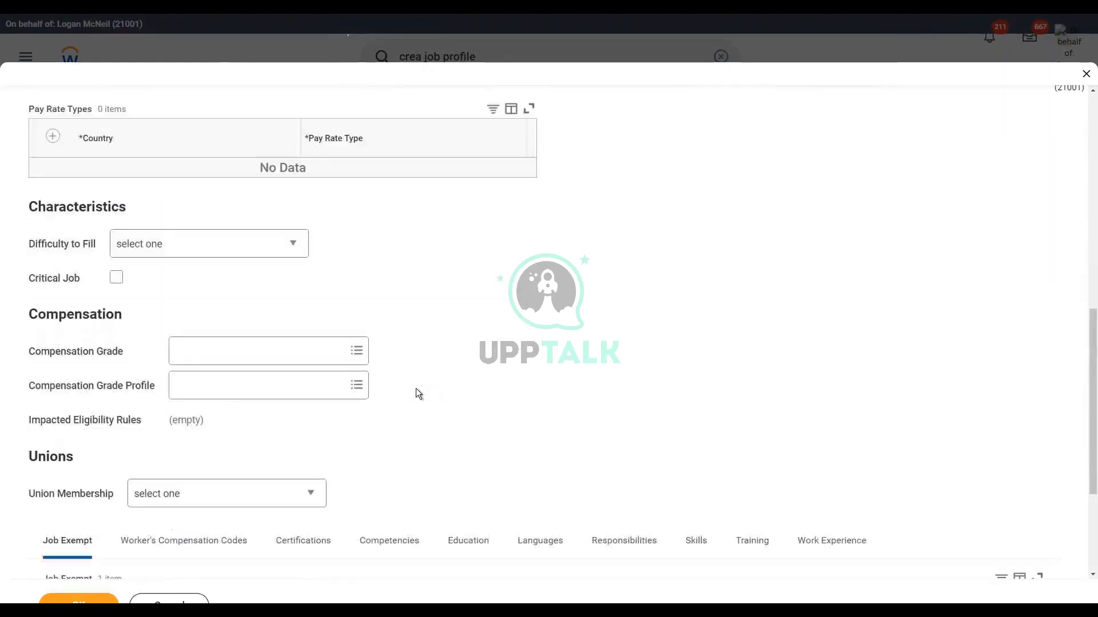
click(191, 353)
text(ww)
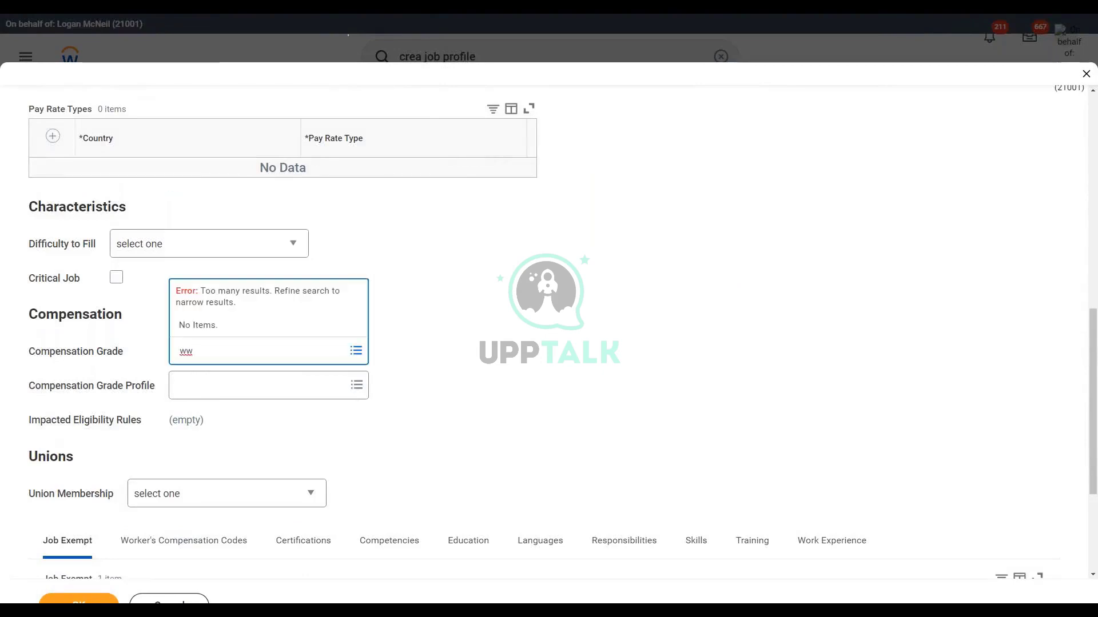
text( mana)
key(Return)
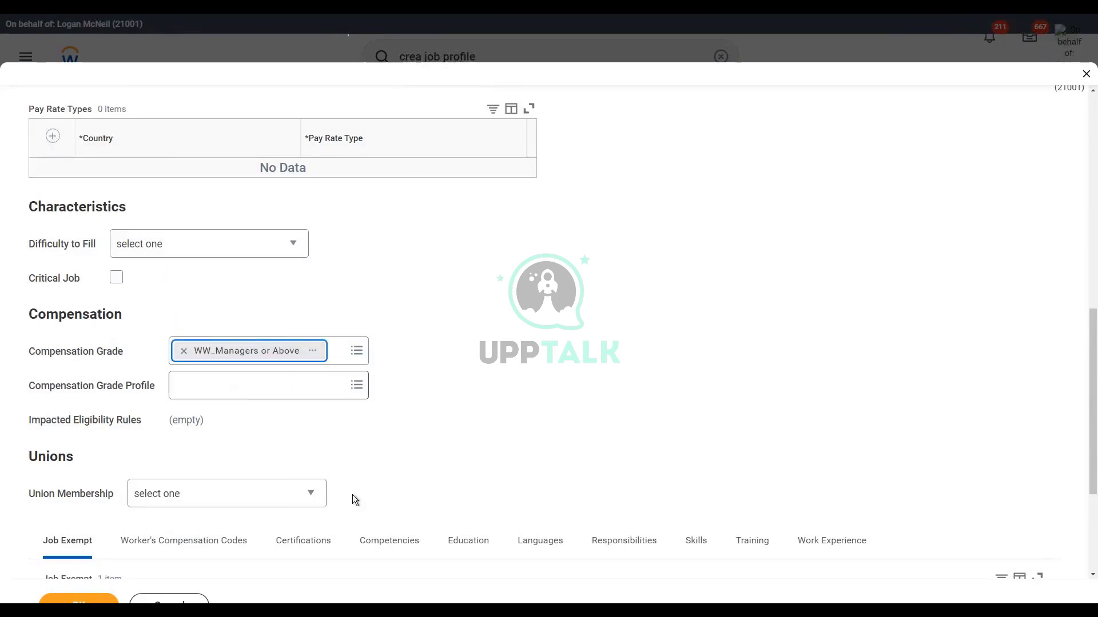
Step: Save the WW Sales Manager job profile and return to the 1002 WW_XYZ Motors Executive organization
scroll(412, 419, up, 10)
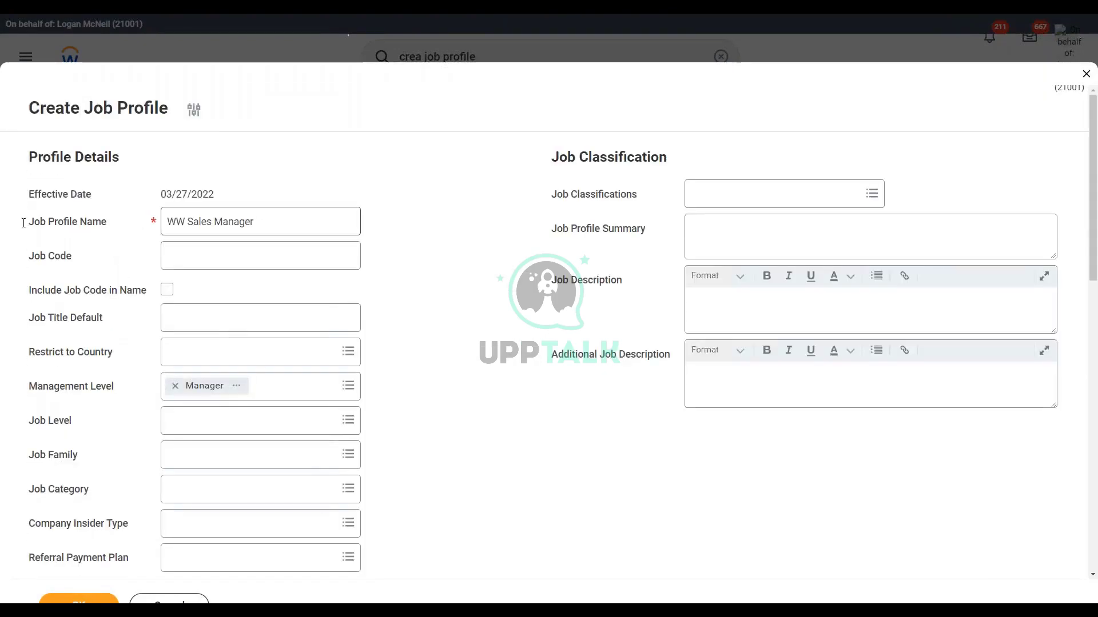
triple_click(257, 225)
key(ctrl+c)
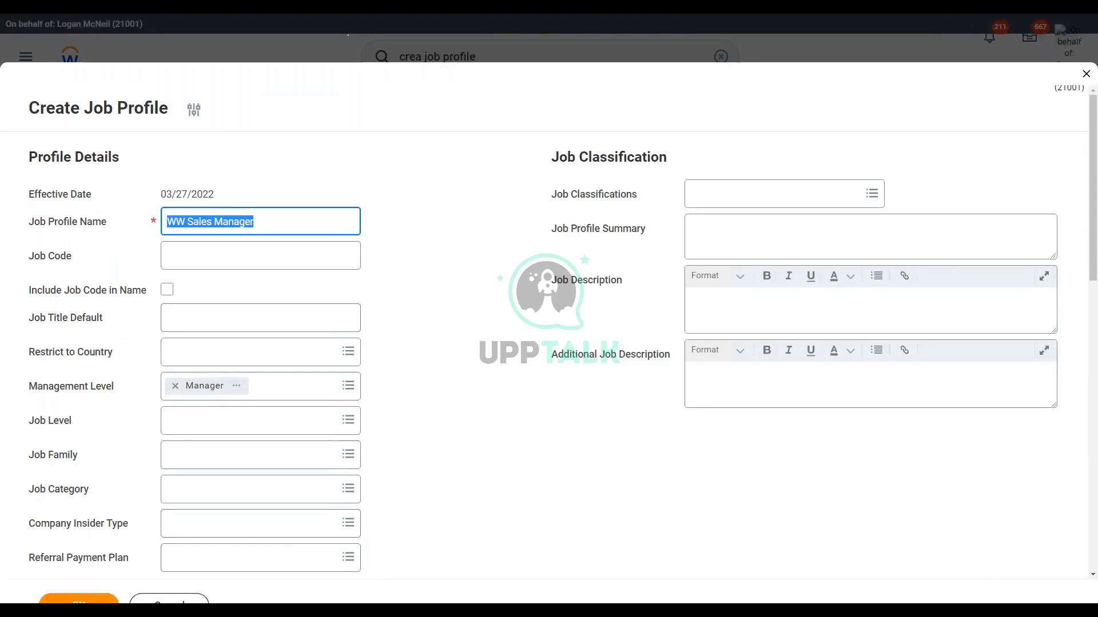
click(86, 599)
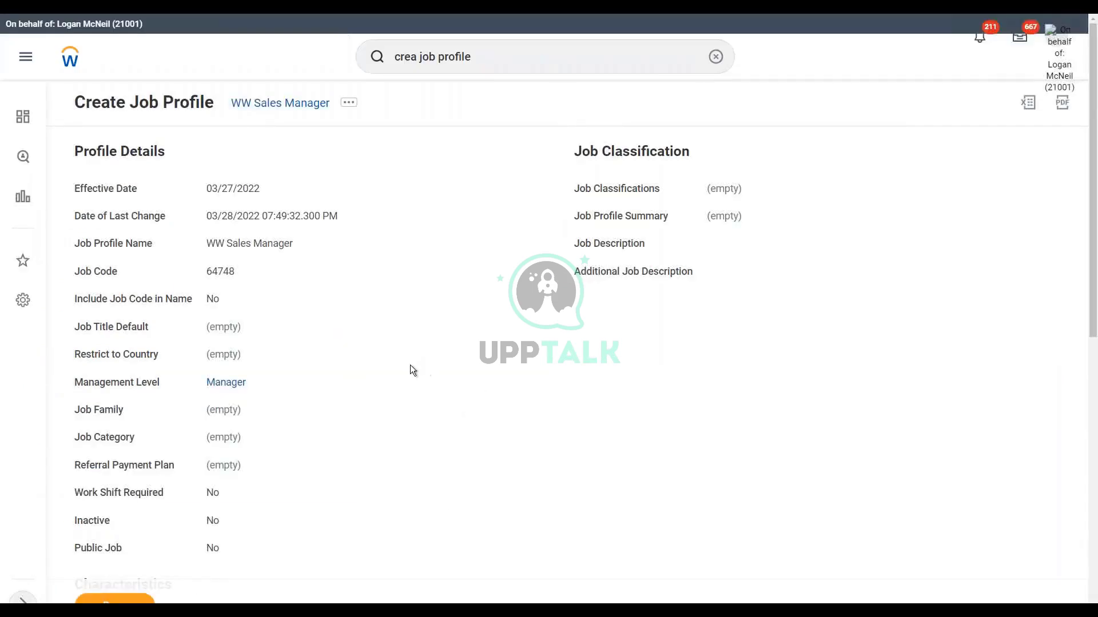
scroll(397, 369, down, 1)
scroll(385, 376, down, 7)
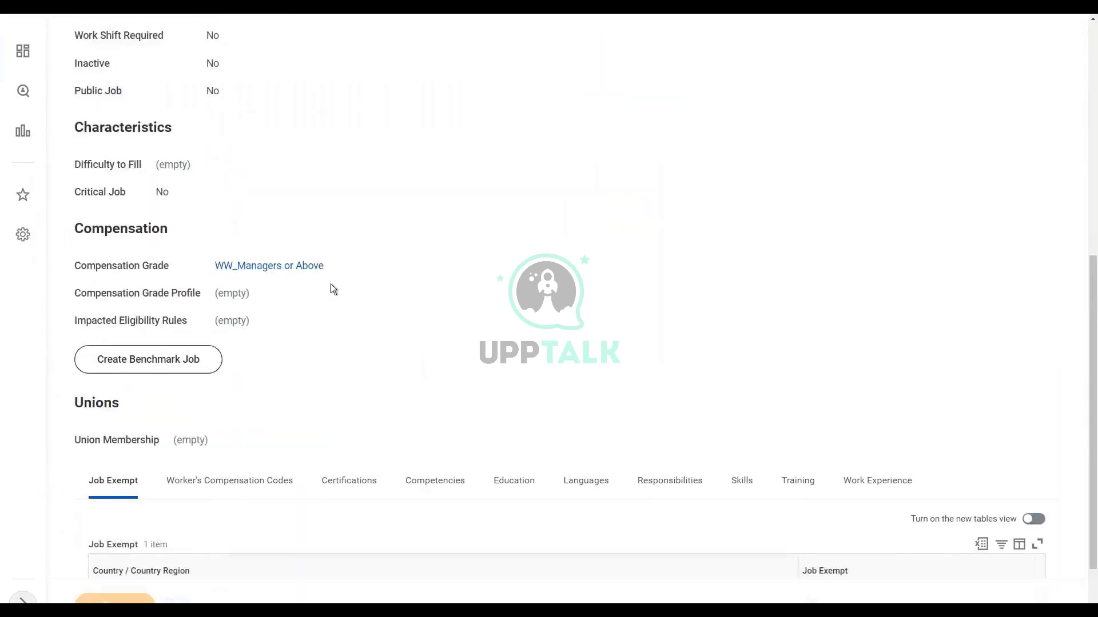
key(alt+Left)
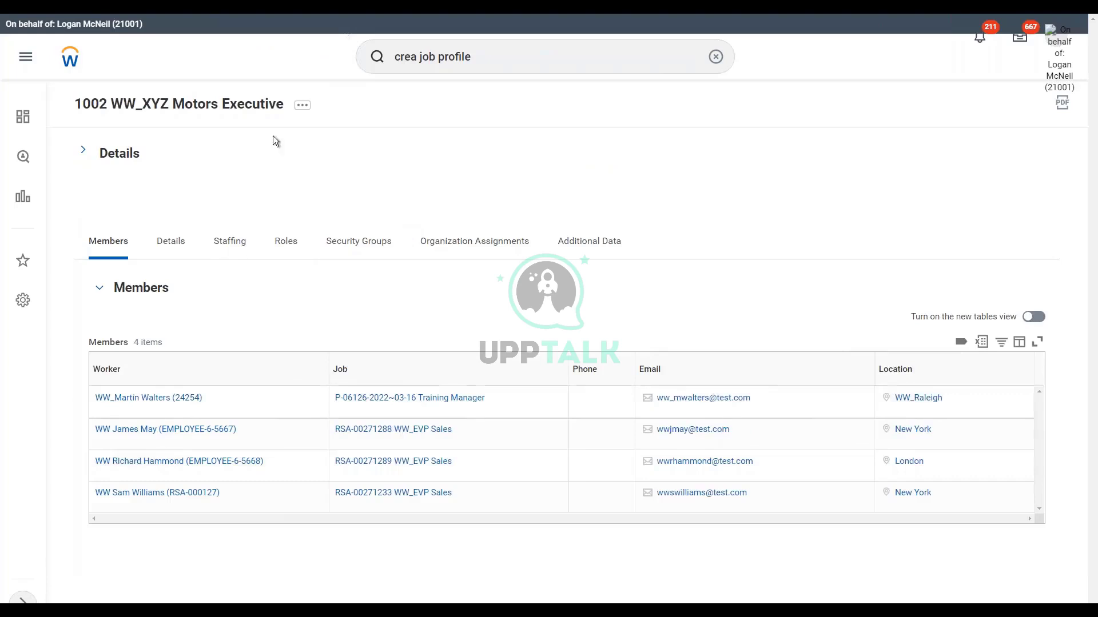
Step: Look over the organization's staffing information
click(303, 109)
click(205, 193)
click(230, 242)
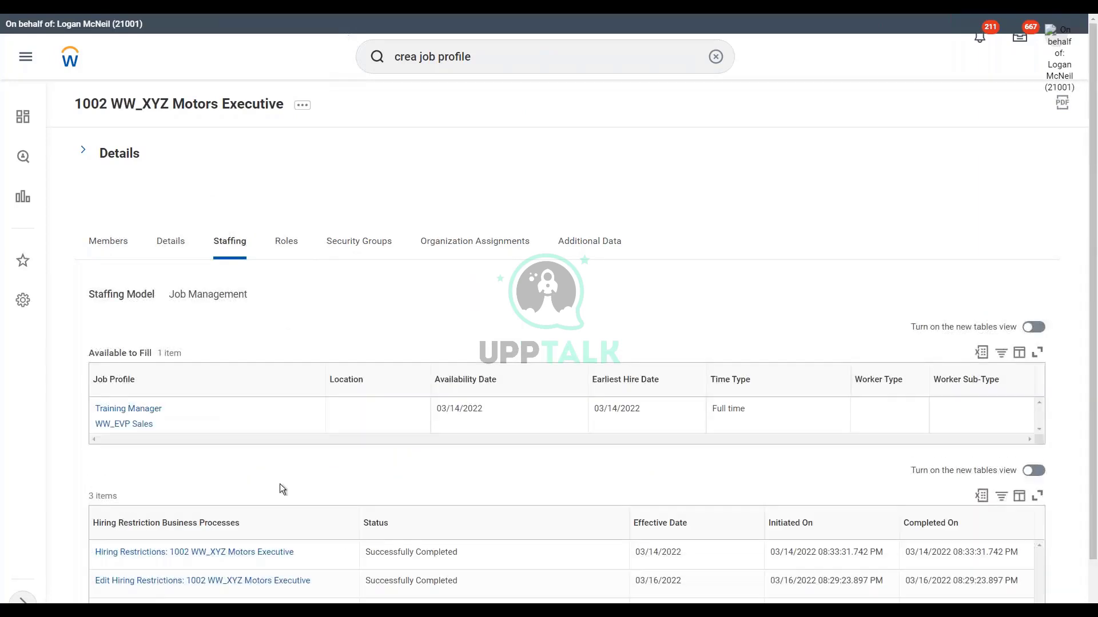
scroll(280, 483, down, 2)
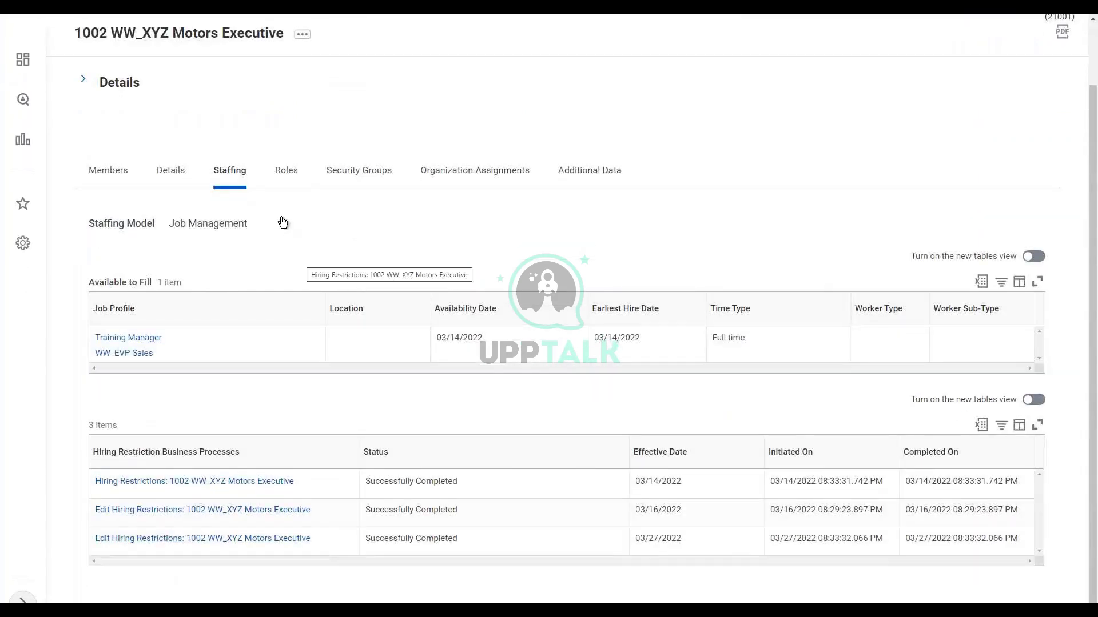
scroll(281, 223, up, 2)
Step: Start Hire Employee for the existing pre-hire, finding them by name
click(302, 104)
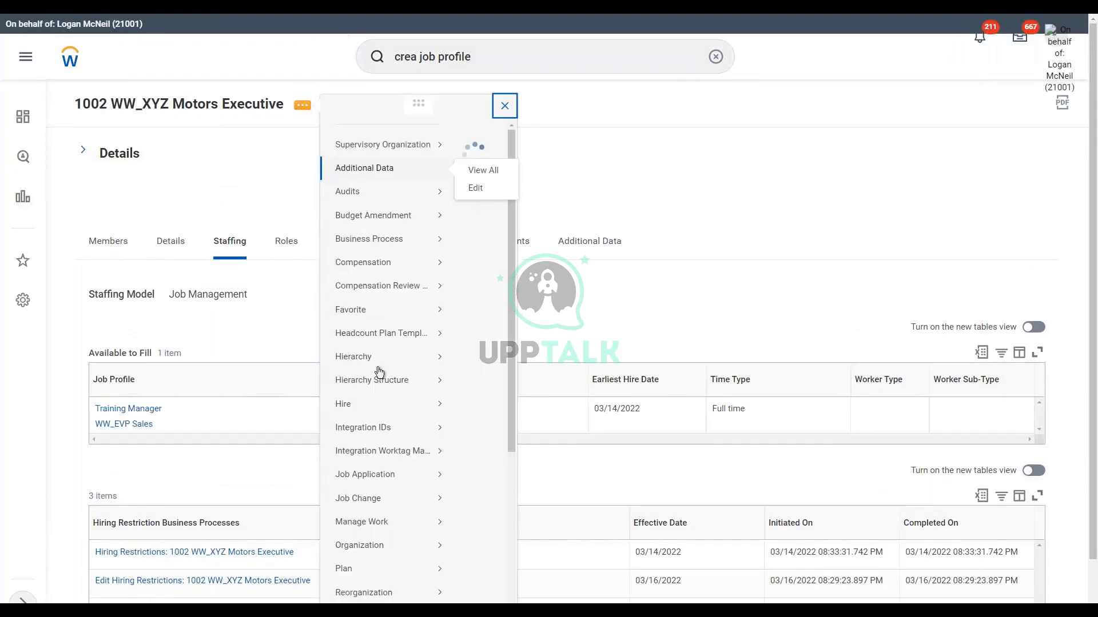
mouse_move(352, 420)
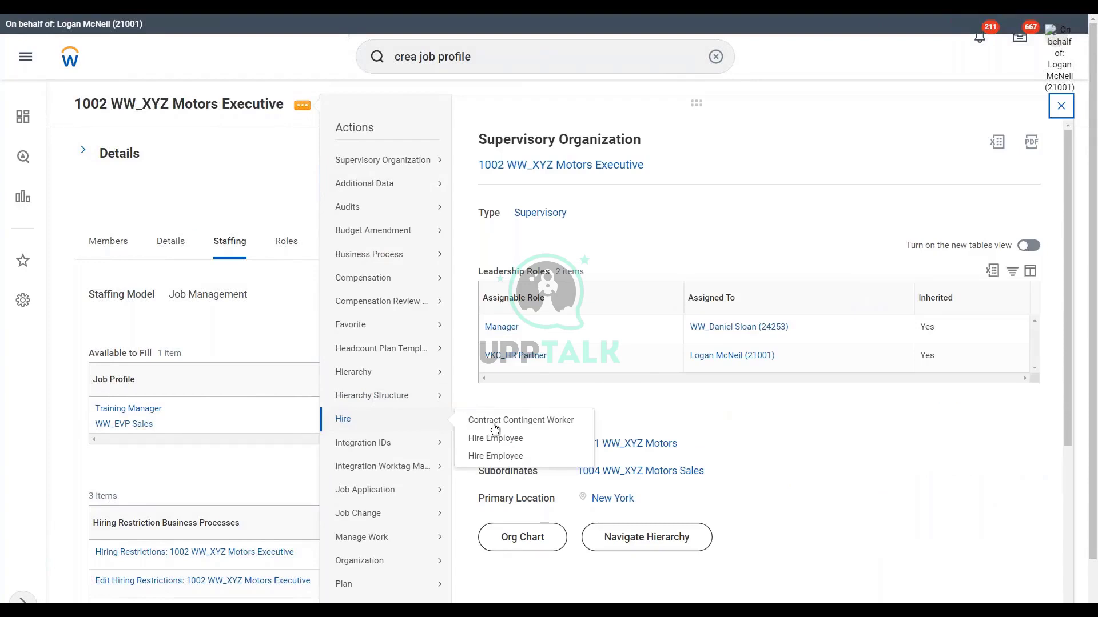
click(502, 440)
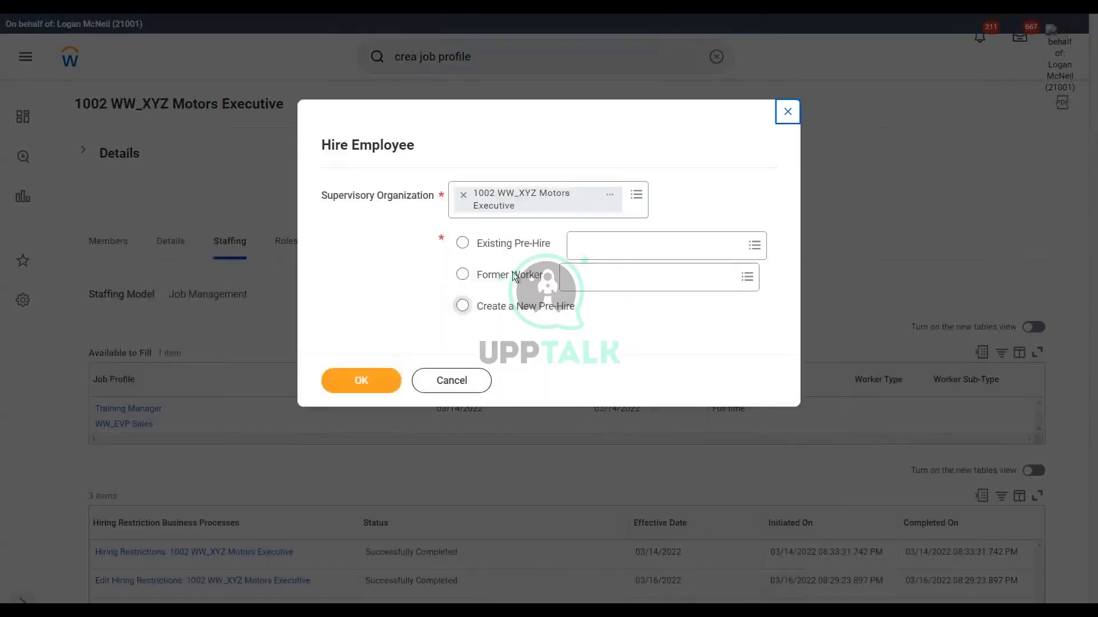
click(510, 245)
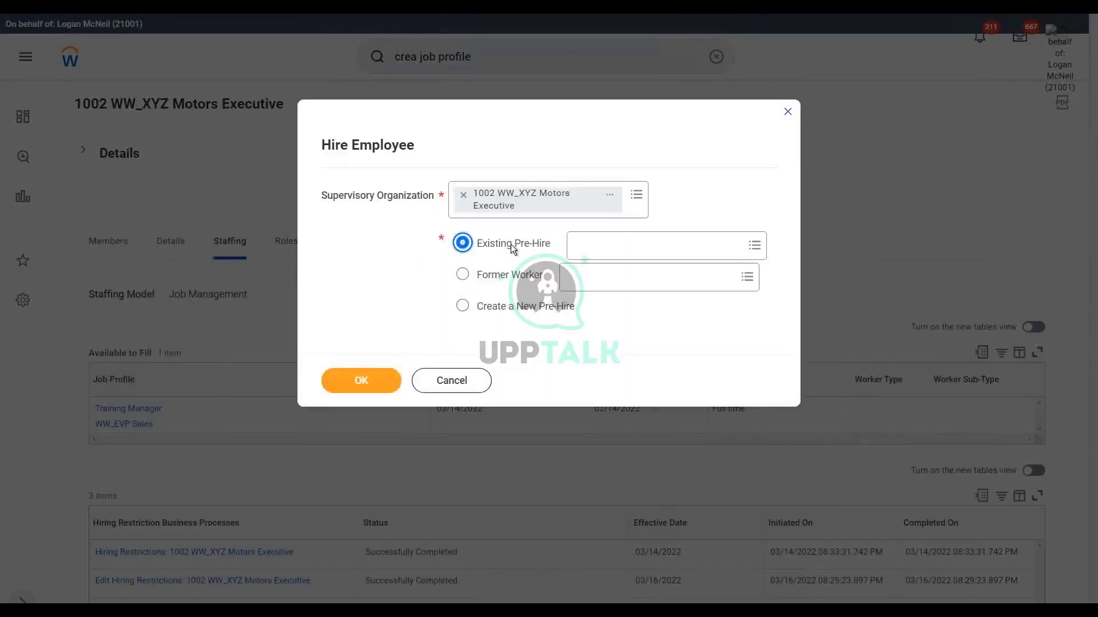
click(604, 255)
text(ww matt)
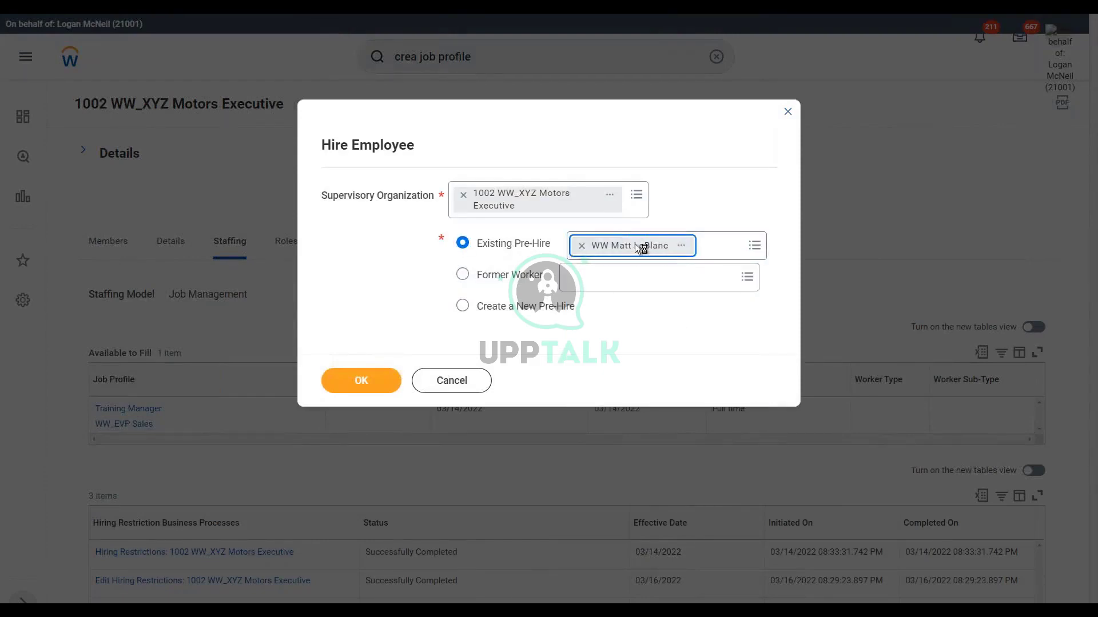
click(366, 384)
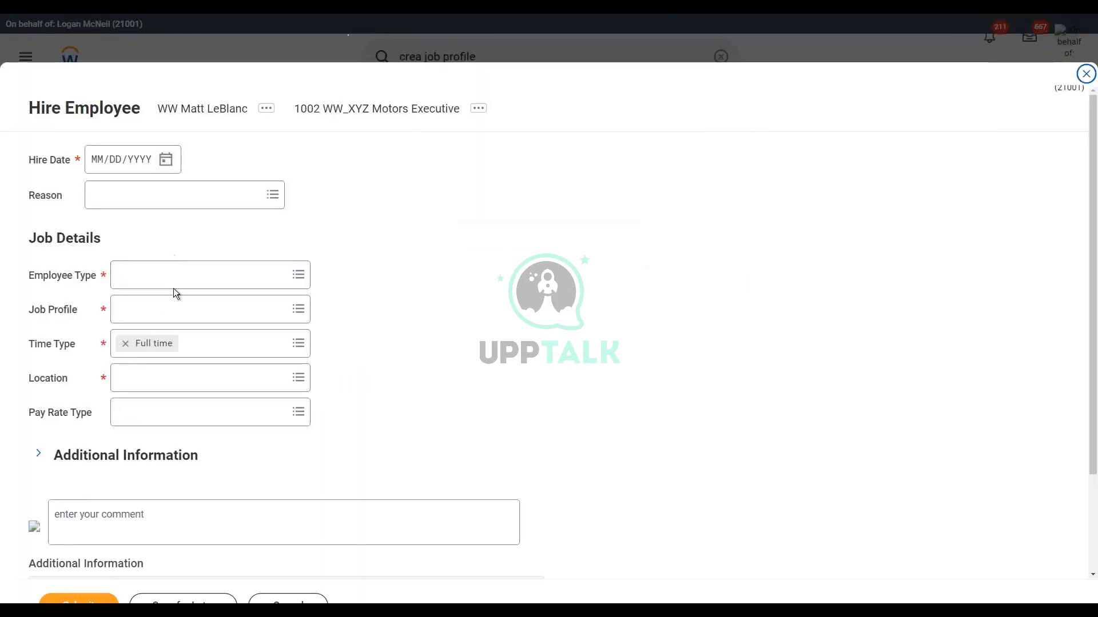
Step: Set Employee Type to Regular and search Job Profile for WW Sales Manager, finding no matches
click(160, 283)
text(reg)
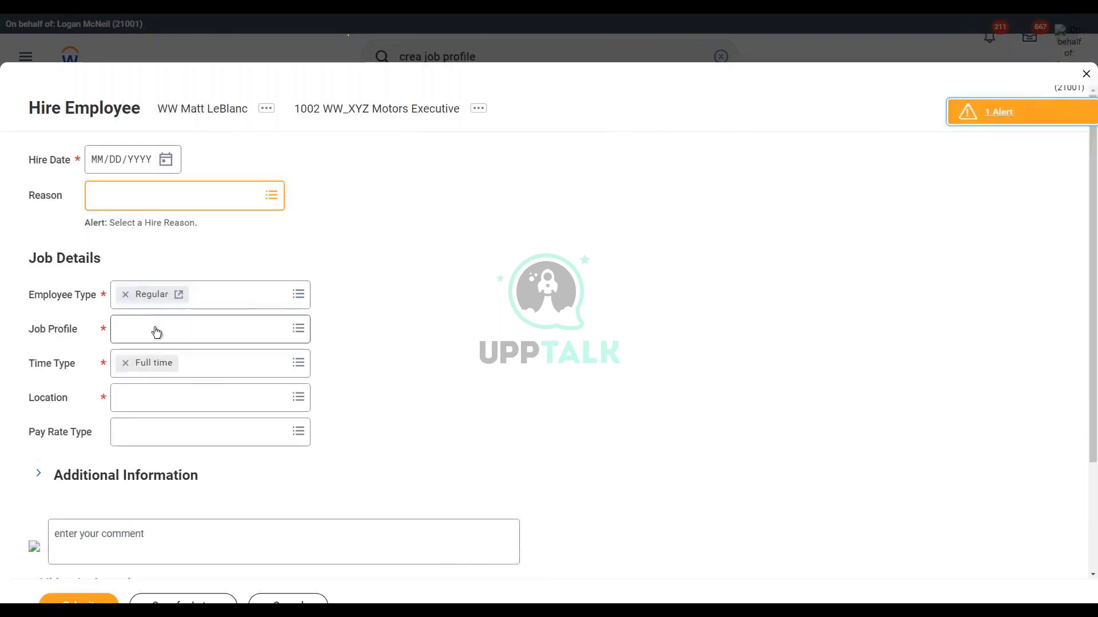
click(151, 336)
key(ctrl+v)
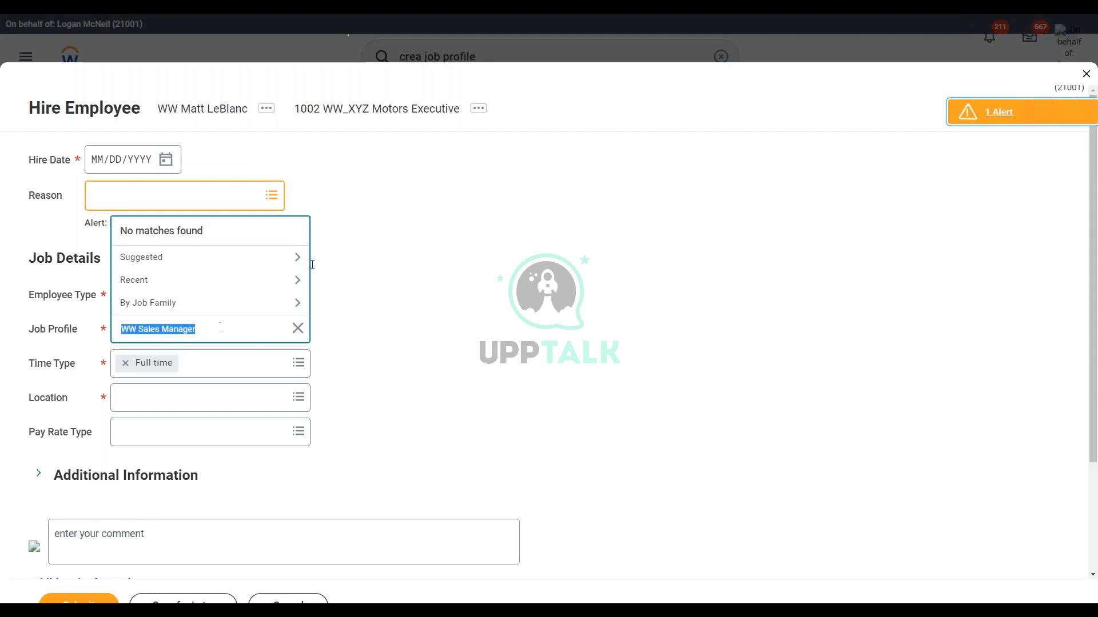
Step: Cancel the hire form and discard the unsaved hire
click(381, 335)
click(288, 599)
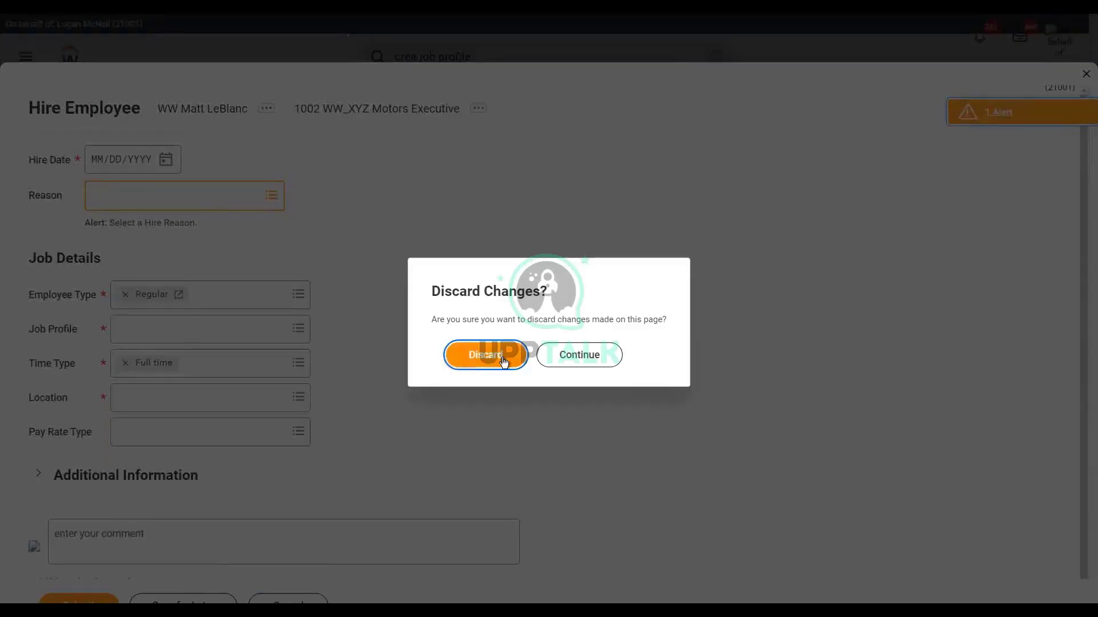
click(503, 359)
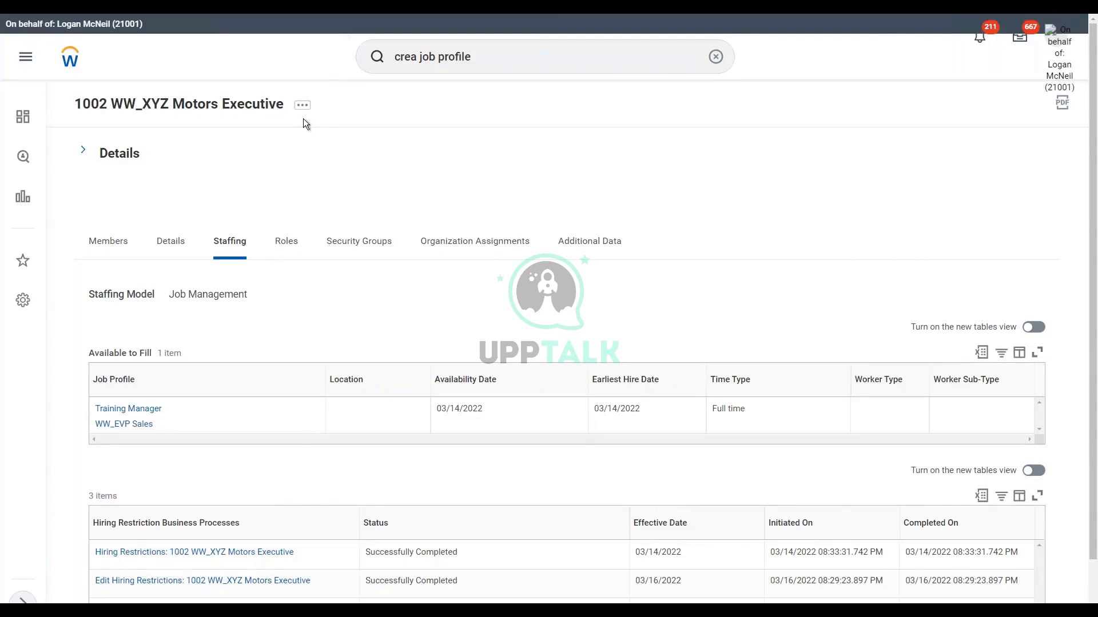
Step: Start Edit Hiring Restrictions for the 1002 WW_XYZ Motors Executive organization
mouse_move(157, 419)
click(303, 106)
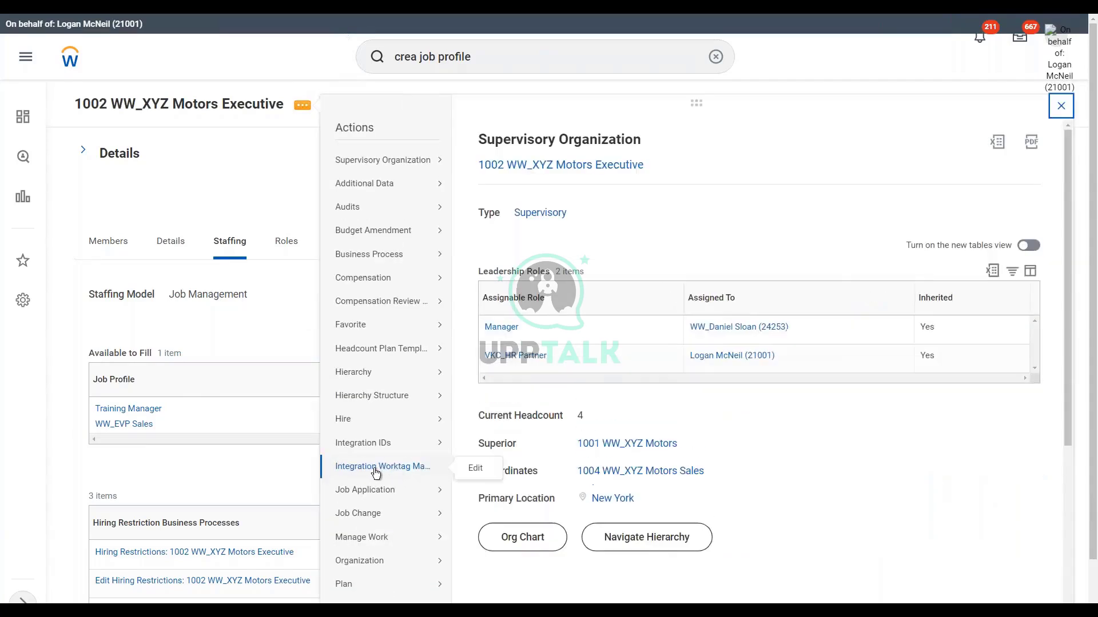
mouse_move(385, 502)
scroll(385, 502, down, 3)
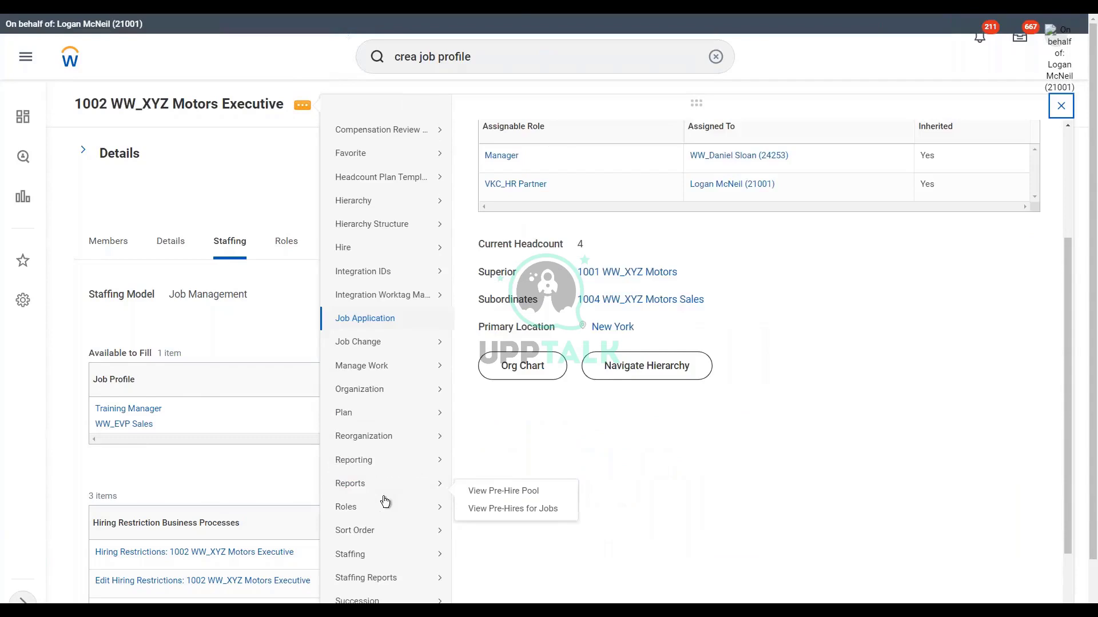
mouse_move(381, 396)
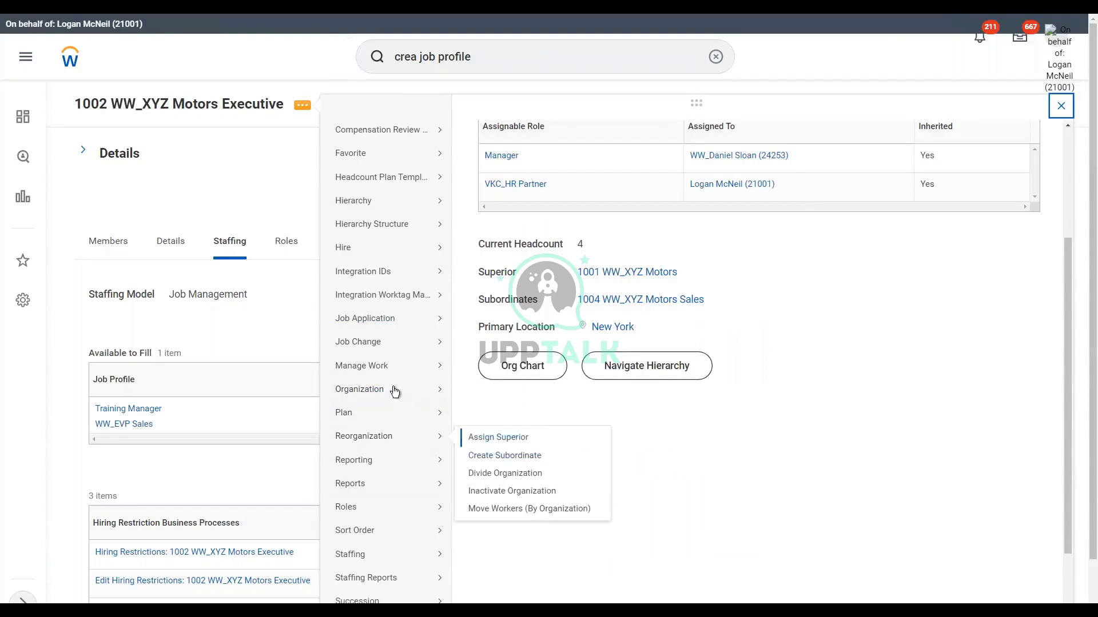
click(511, 447)
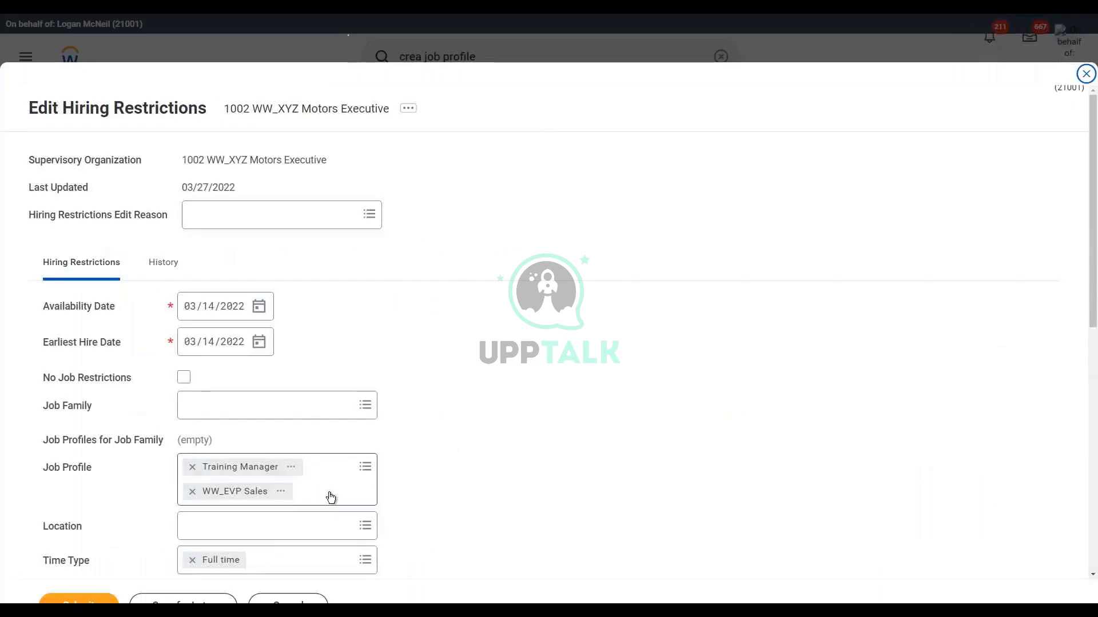
Step: Add both WW Sales Manager profiles to the allowed job profiles
click(330, 497)
text(WW Sales Manager)
key(Return)
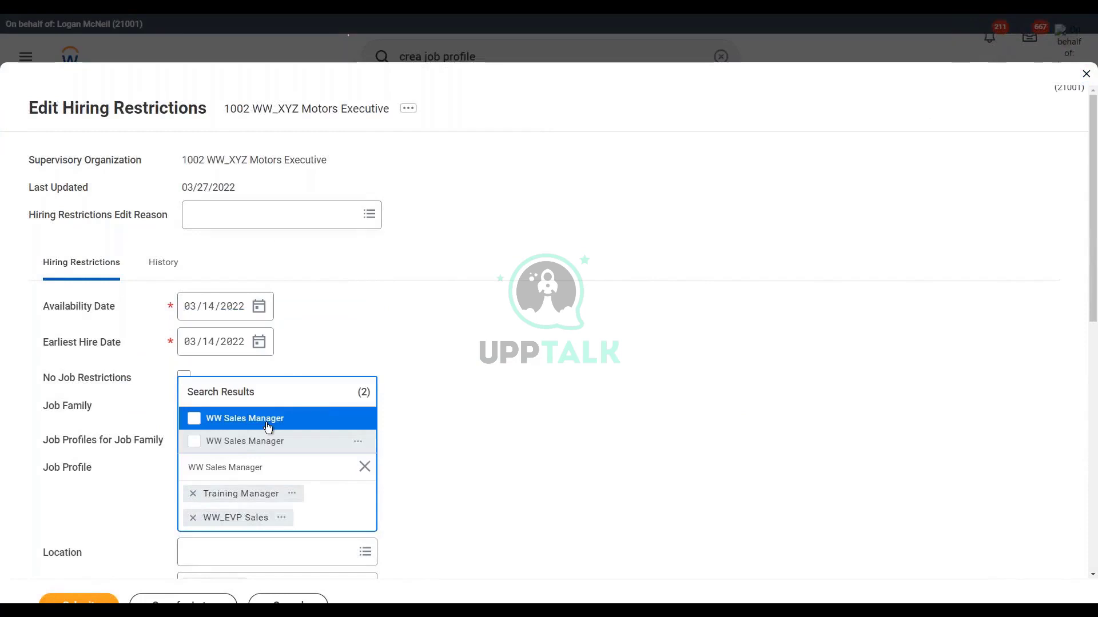
click(193, 423)
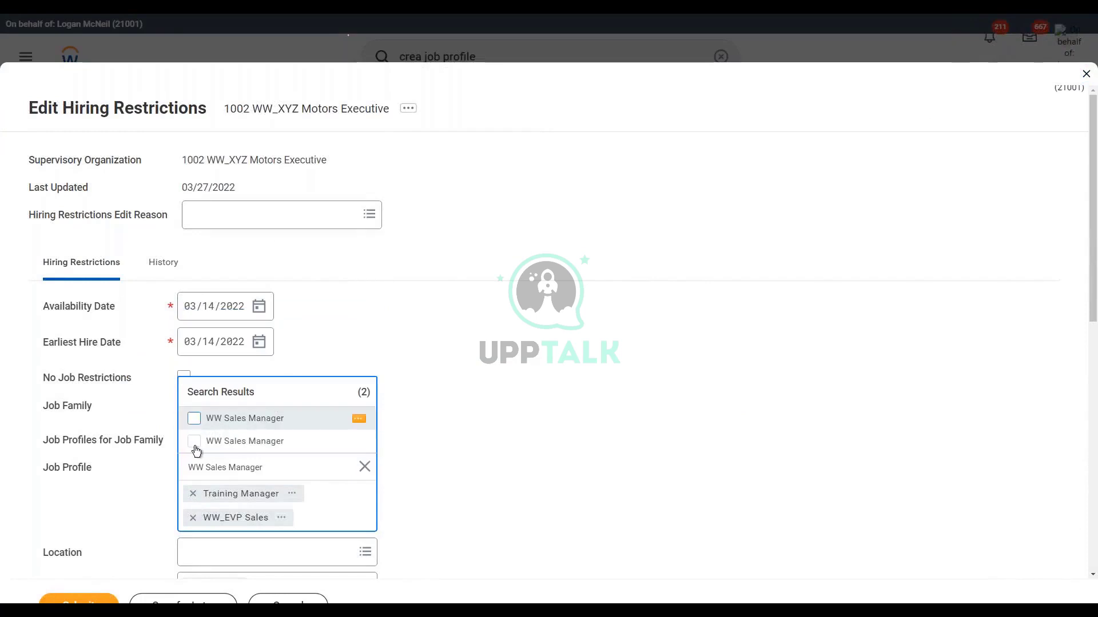
click(195, 446)
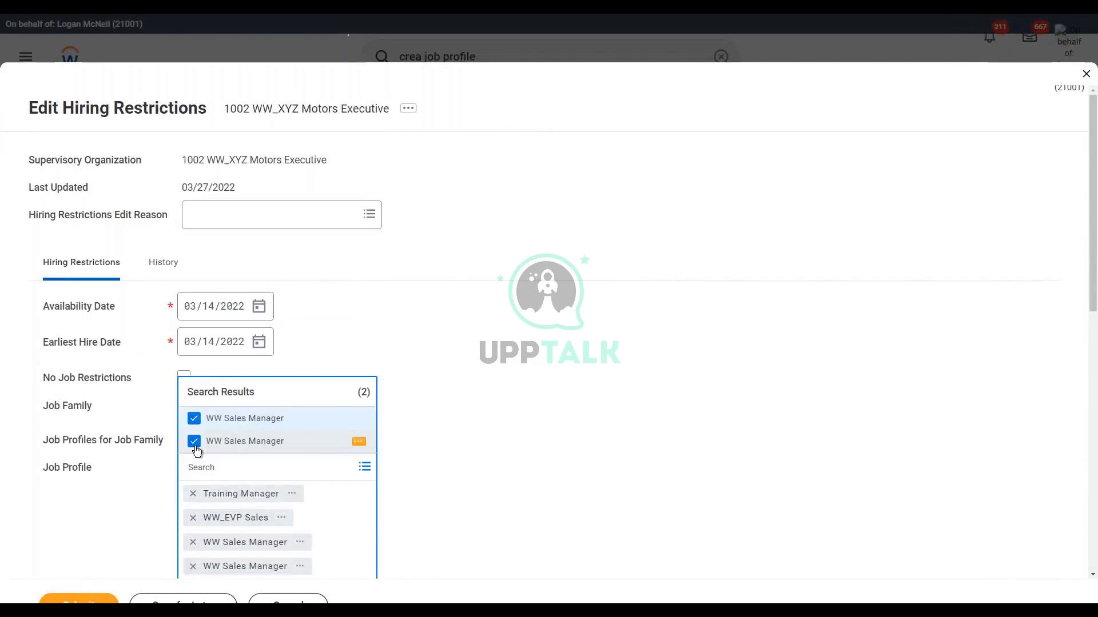
click(548, 433)
scroll(454, 437, down, 3)
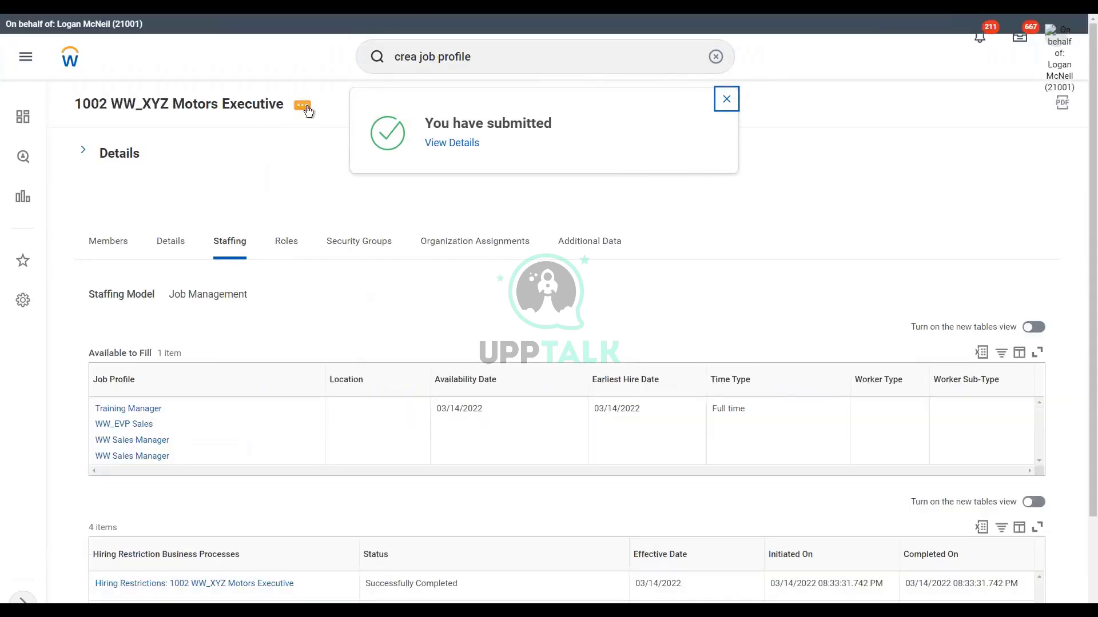
Step: Start Hire Employee from the organization's Related Actions menu
click(307, 109)
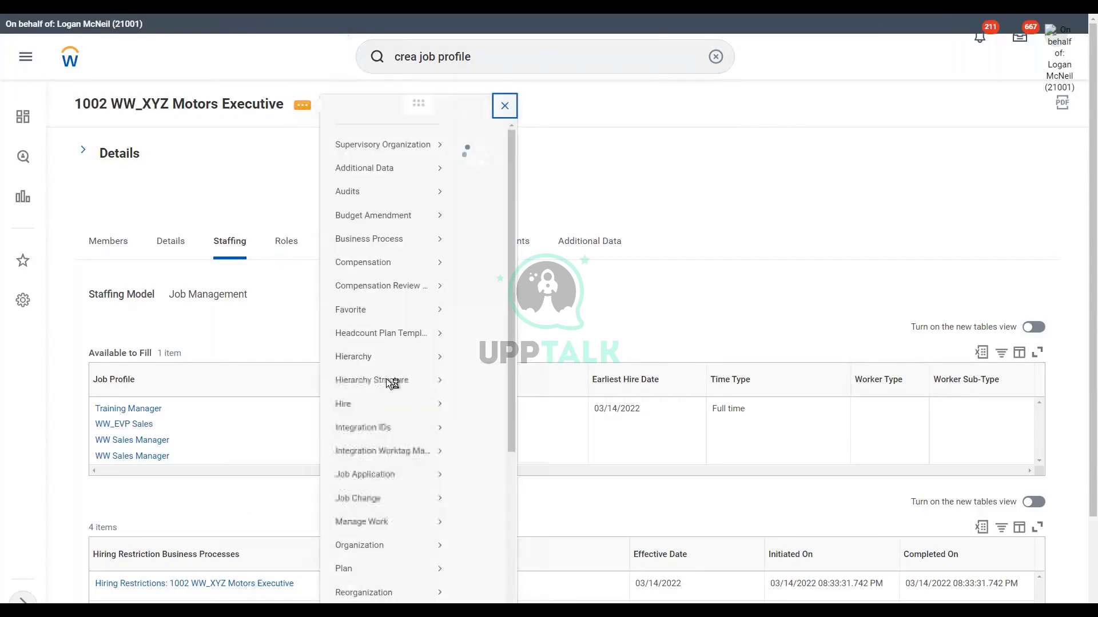
mouse_move(346, 421)
click(497, 438)
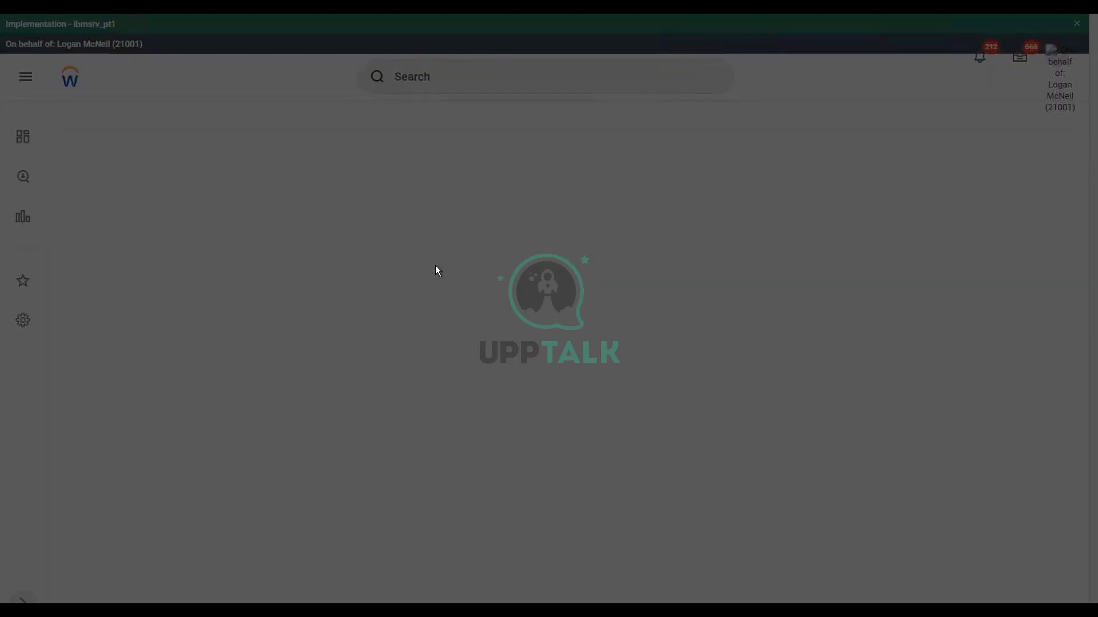
Step: Choose Existing Pre-Hire, find the pre-hire by name, and confirm
click(533, 245)
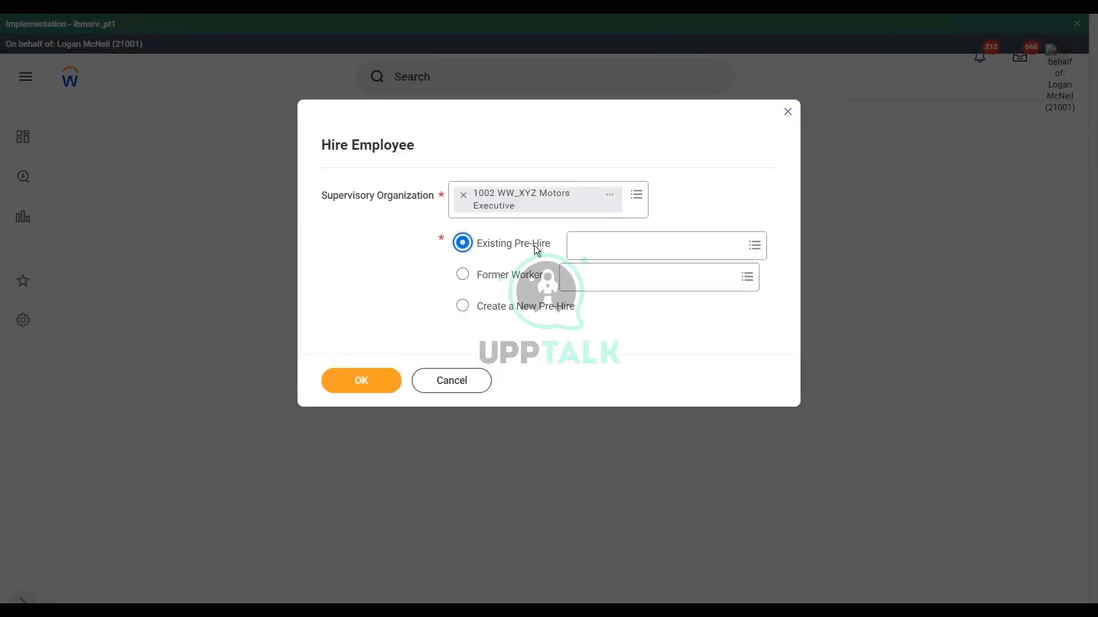
text(matt leblan)
key(Return)
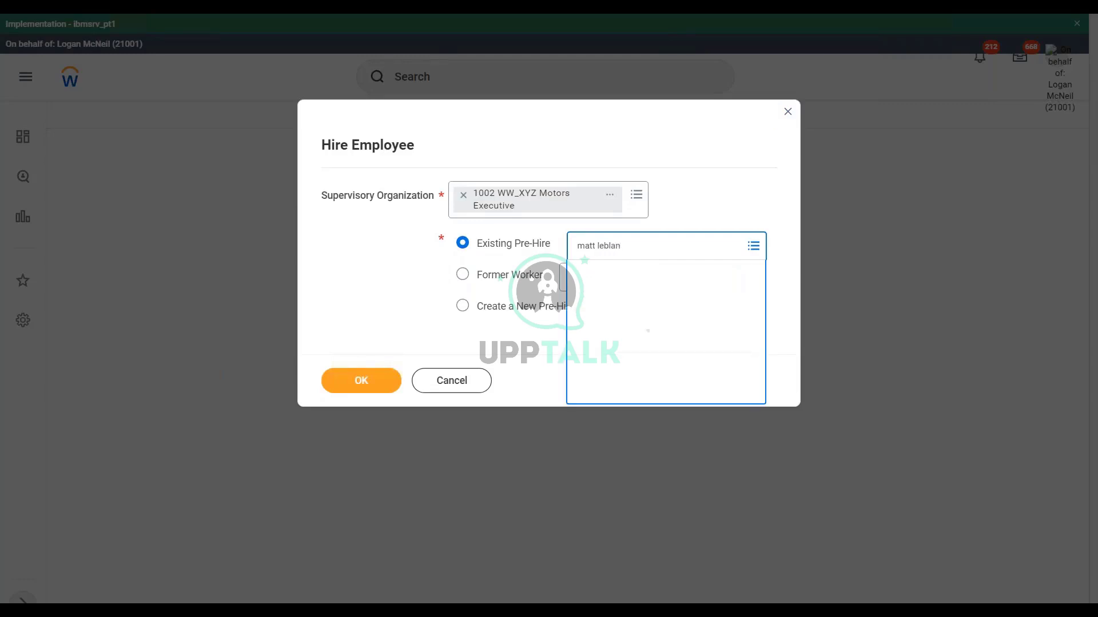
click(394, 382)
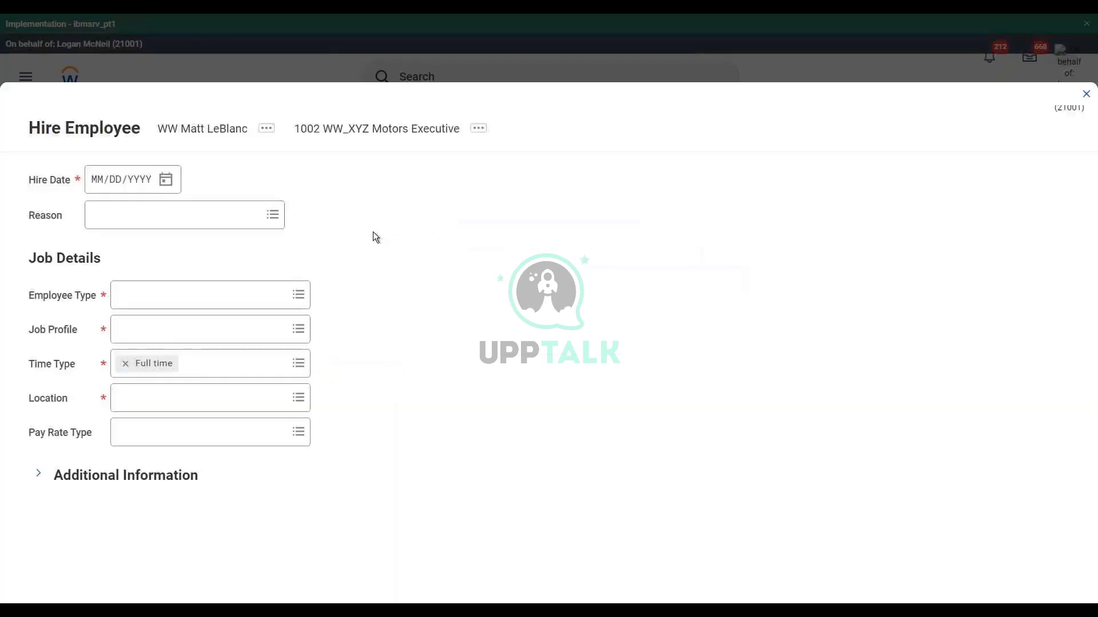
Step: Set hire date 03/27/2022, reason New Hire > New Position, and employee type Regular
click(166, 180)
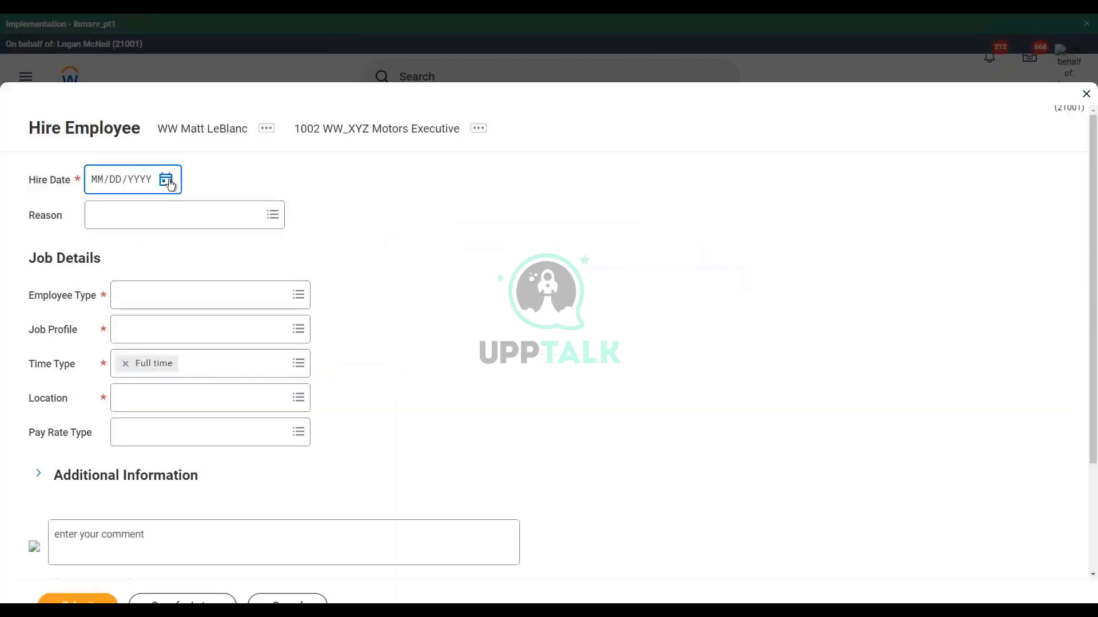
click(209, 333)
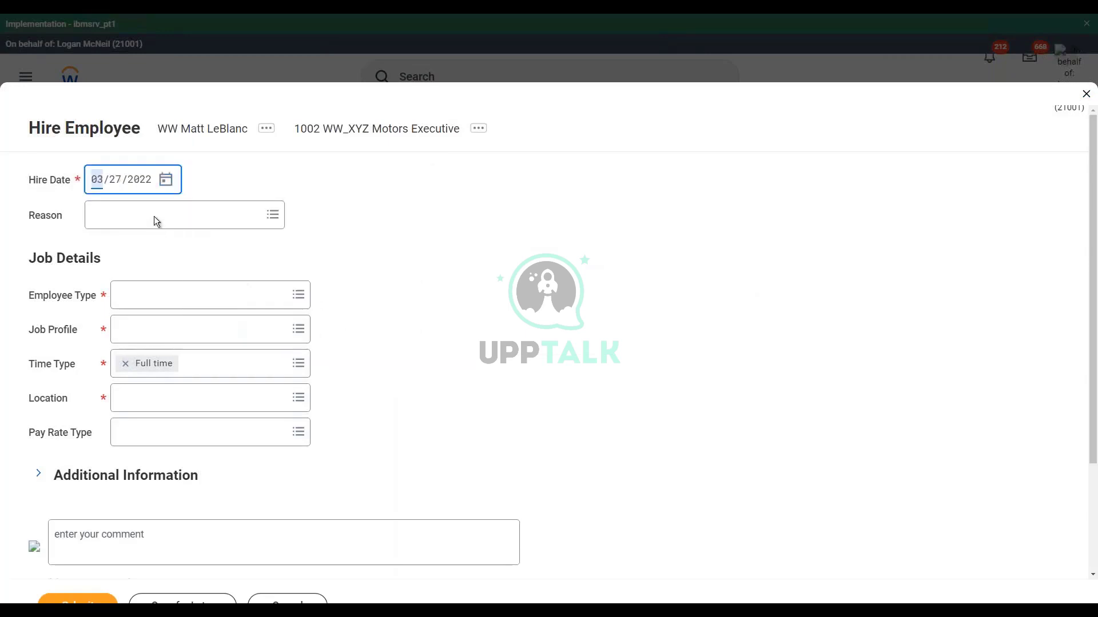
click(153, 216)
text(new pos)
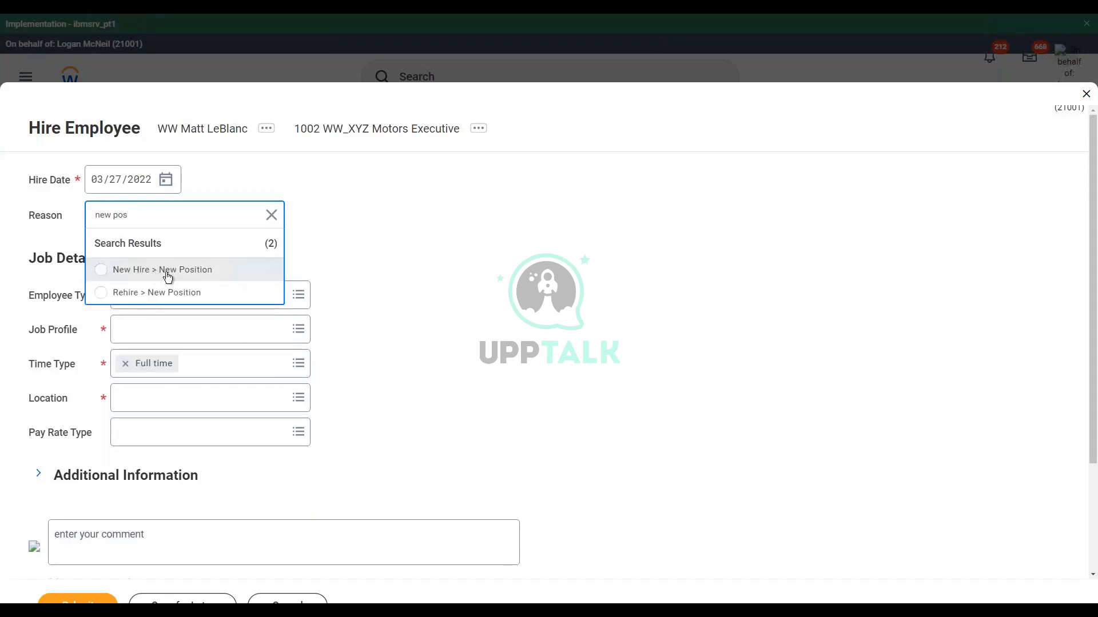
click(154, 274)
click(137, 291)
text(reg)
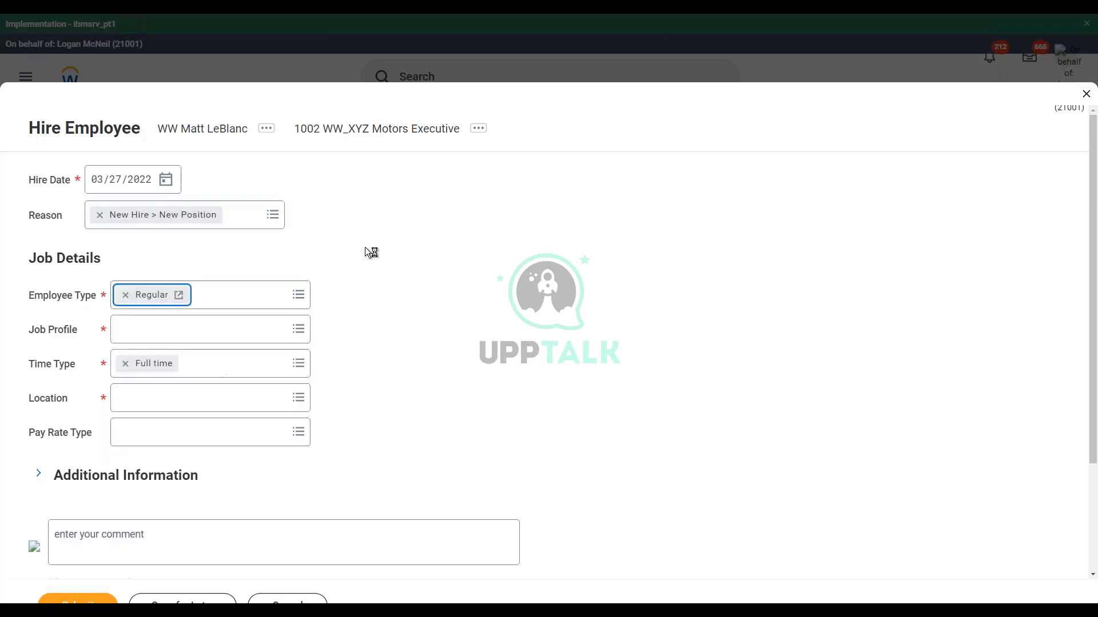
Step: Set the job profile to WW Sales Manager
click(162, 332)
text(ww)
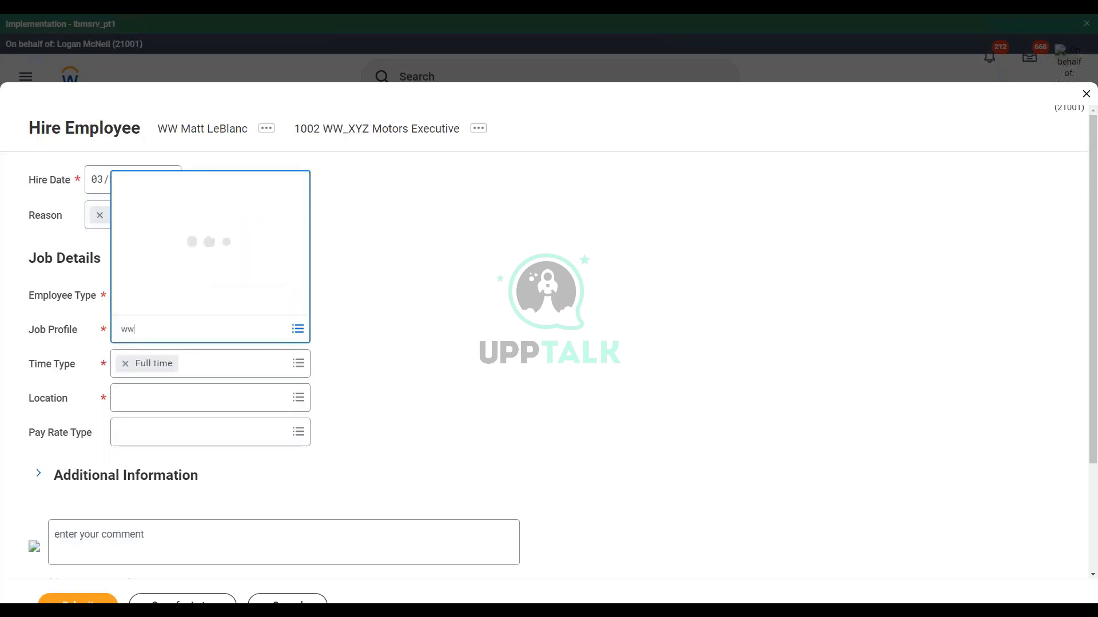
text( sales)
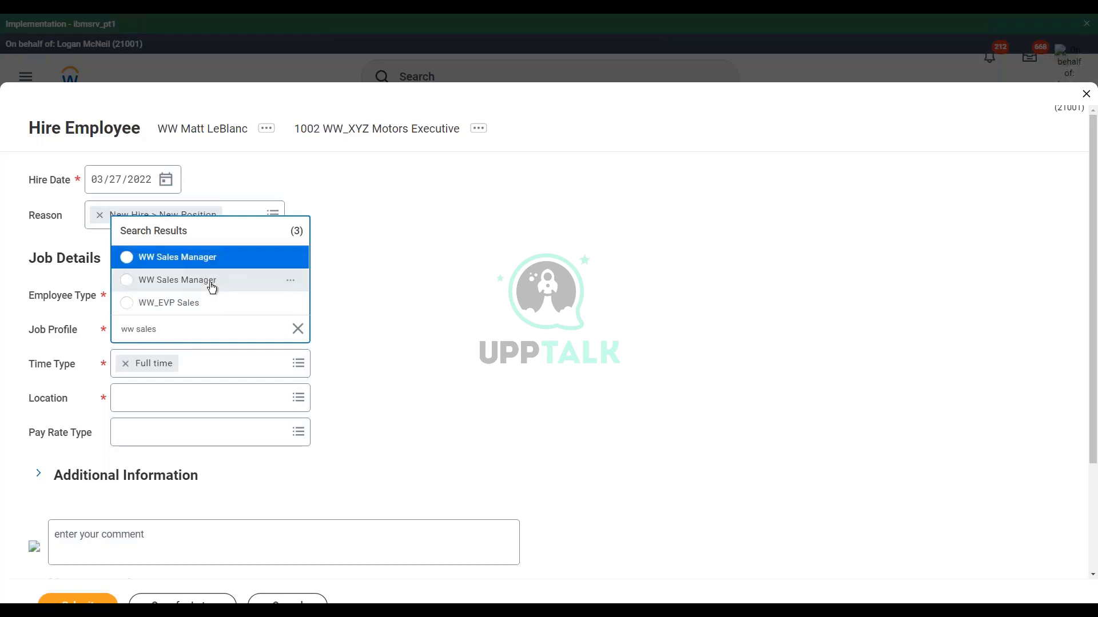
click(209, 281)
Step: Set the location to New York and submit the hire
click(170, 399)
text(London)
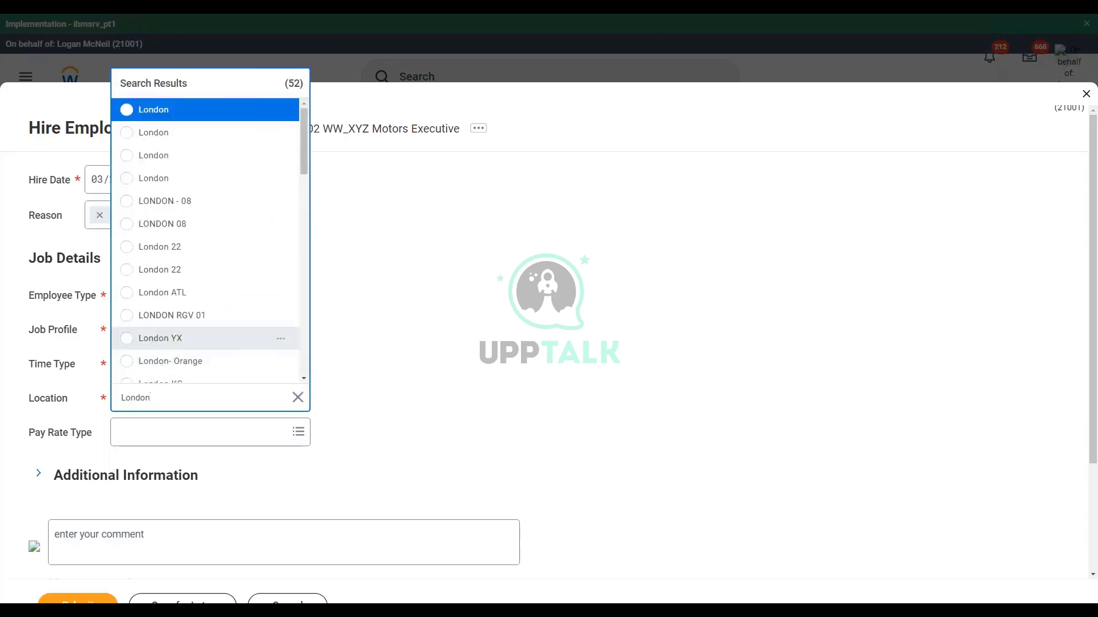
double_click(165, 399)
text(New York)
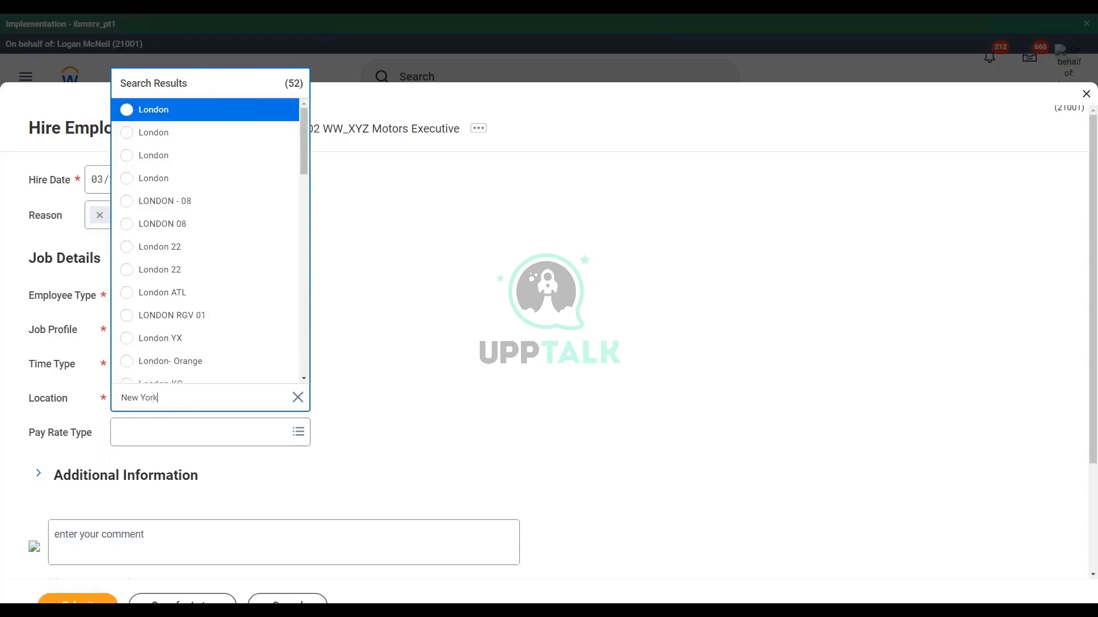
key(Return)
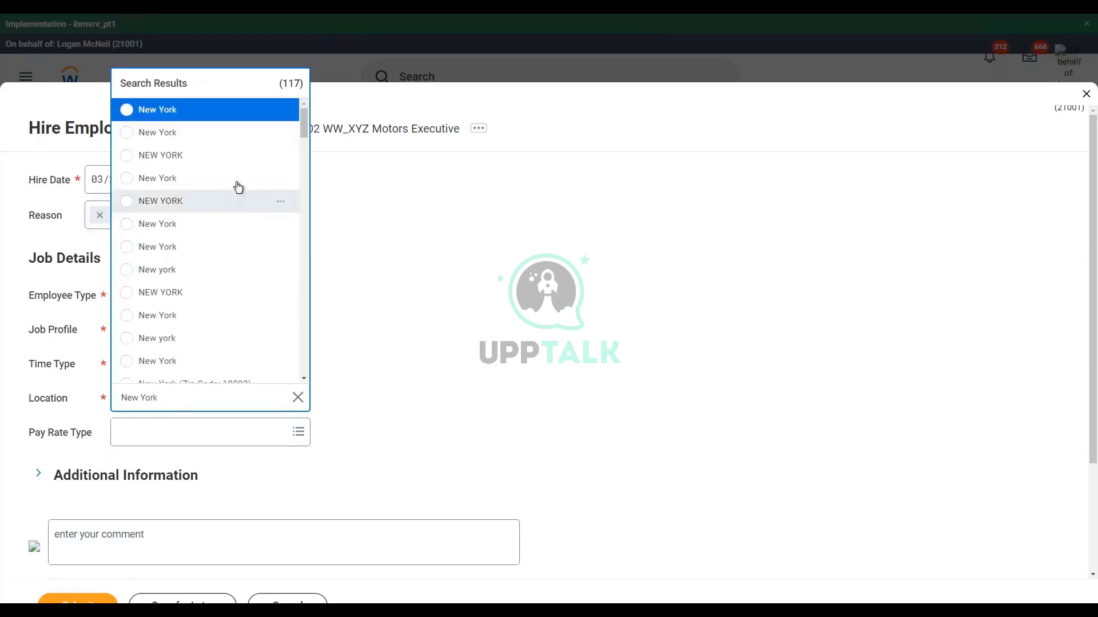
click(141, 183)
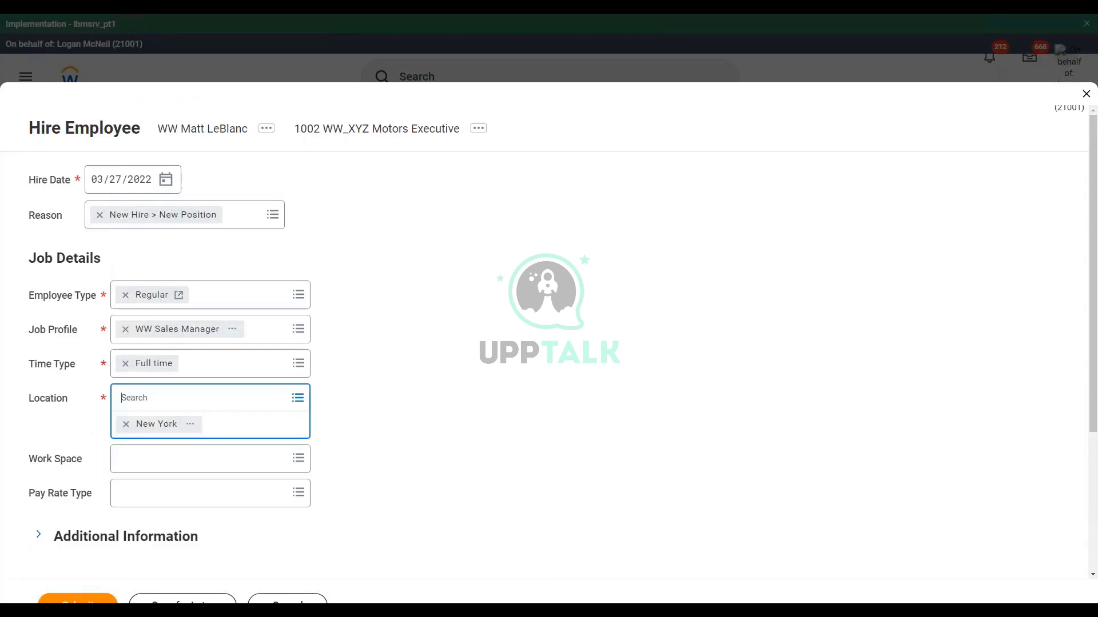
click(77, 600)
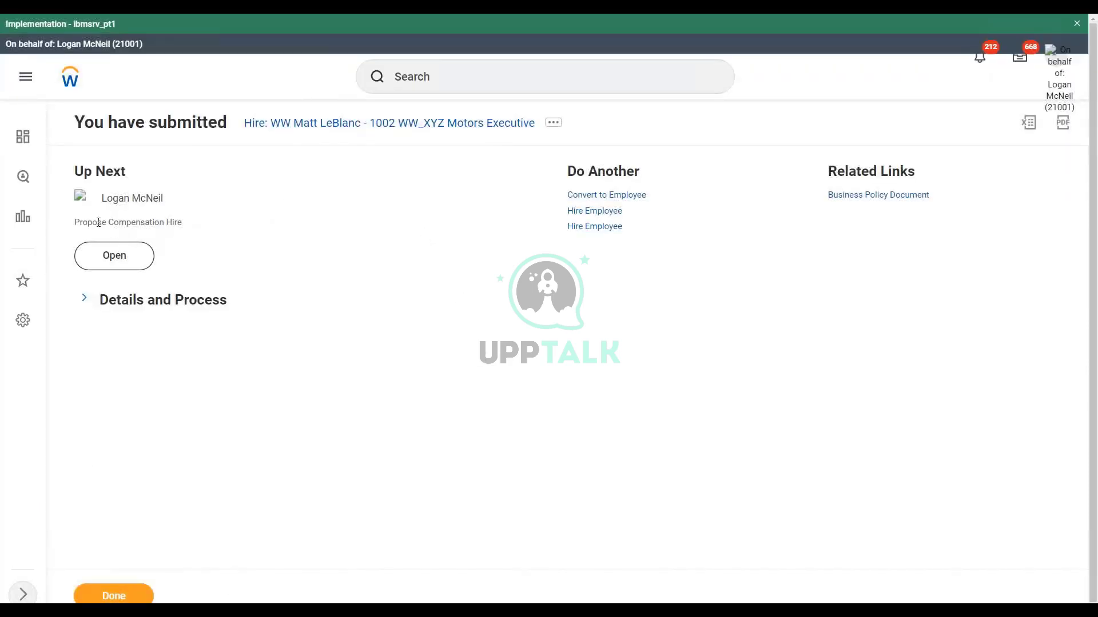
Step: Open Propose Compensation Hire and review its Compensation, Guidelines and Salary sections
drag(81, 220, 187, 235)
click(122, 260)
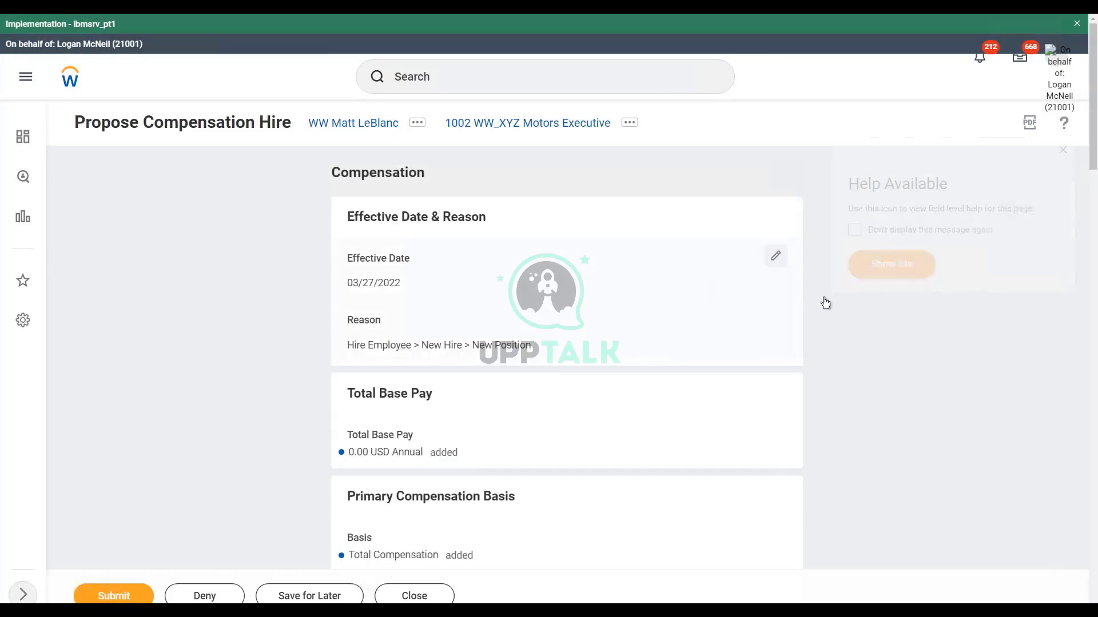
scroll(840, 326, down, 4)
scroll(846, 336, down, 2)
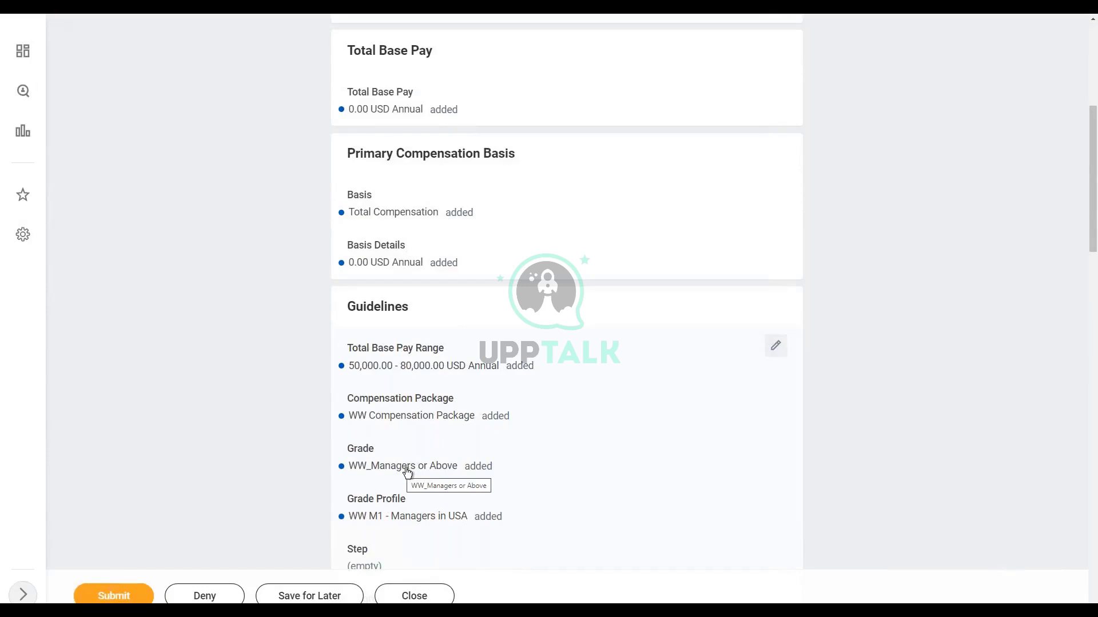
scroll(404, 474, down, 1)
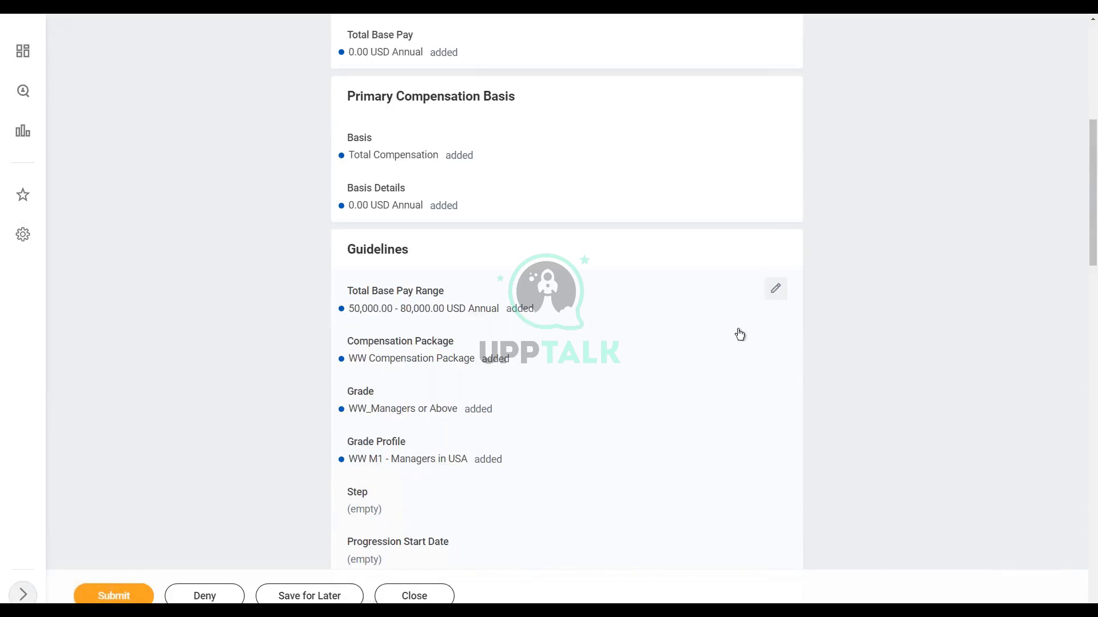
scroll(739, 334, down, 5)
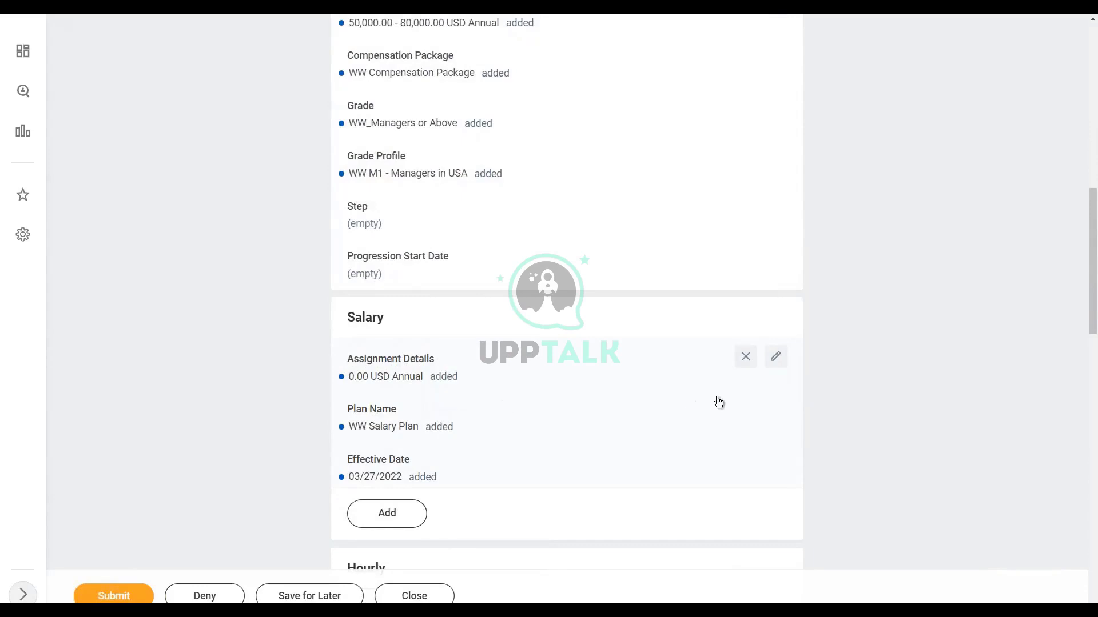
scroll(719, 403, down, 6)
scroll(718, 402, down, 2)
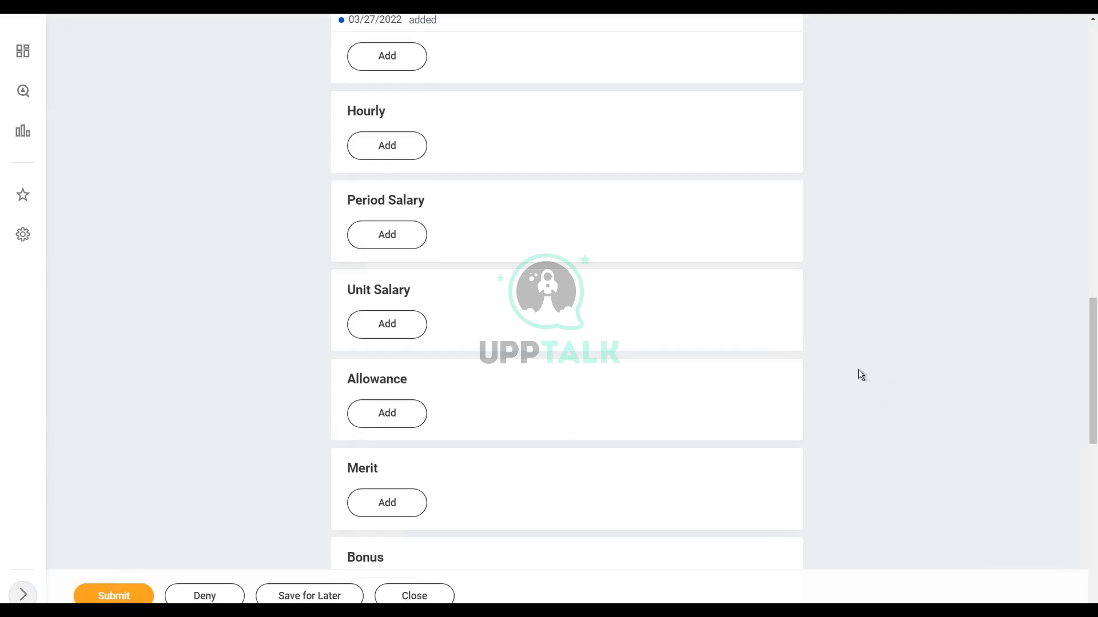
scroll(829, 271, up, 4)
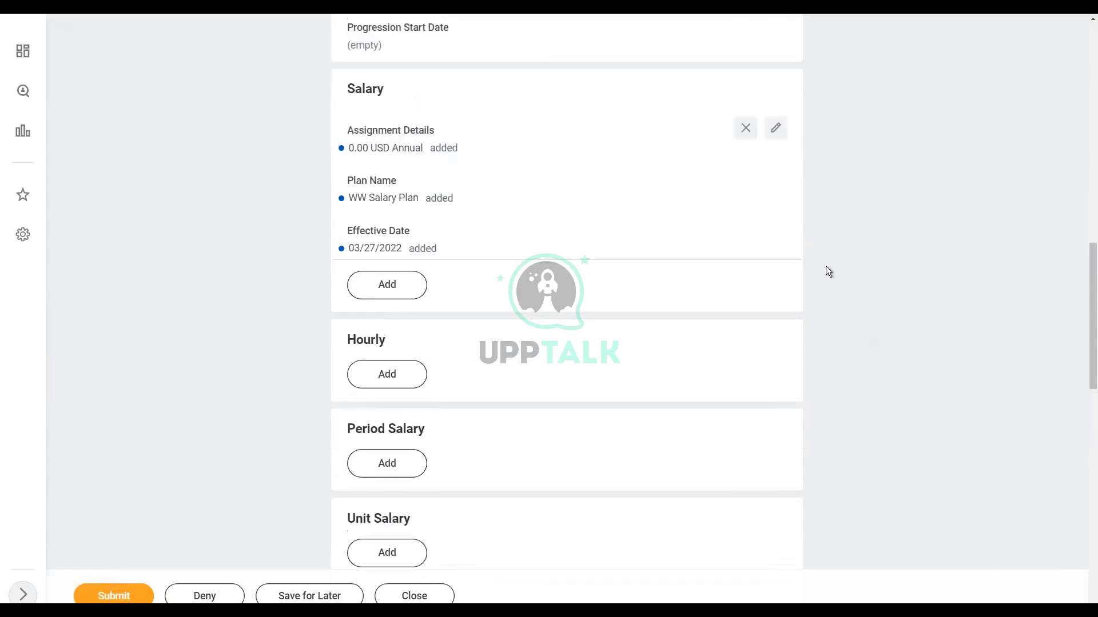
Step: Change the WW Salary Plan amount to 65,000 USD Annual and save the Salary card
click(774, 129)
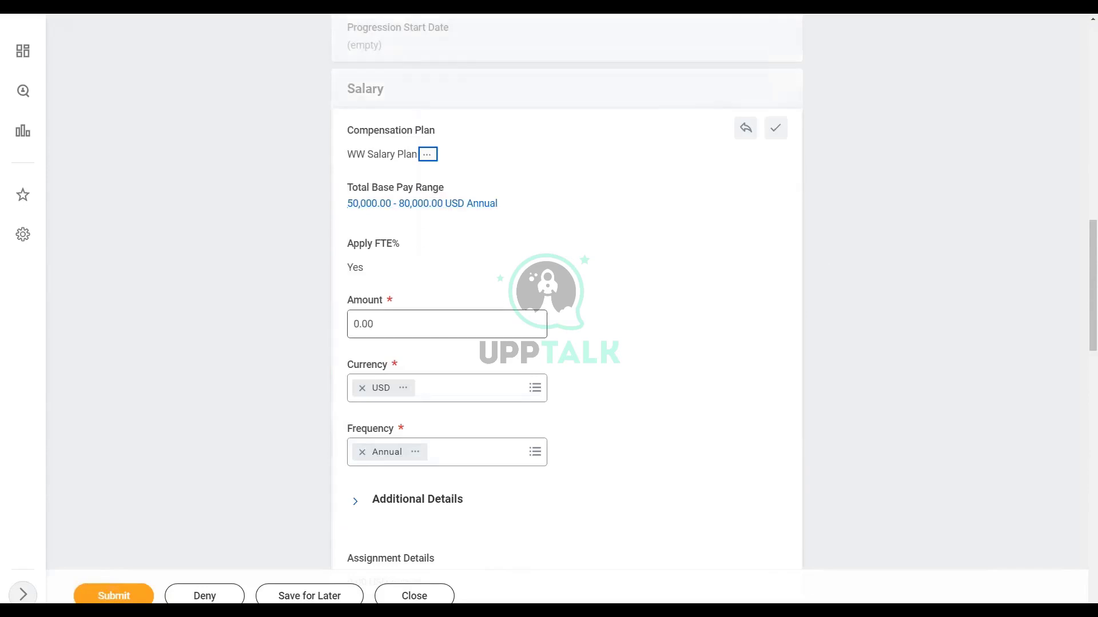
click(399, 321)
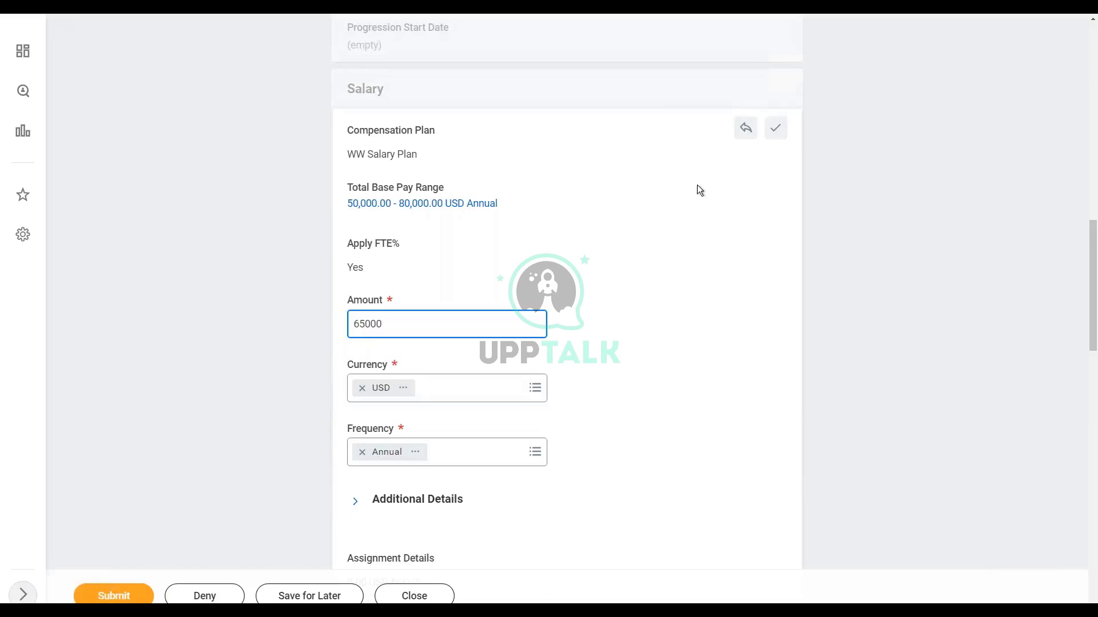
click(775, 127)
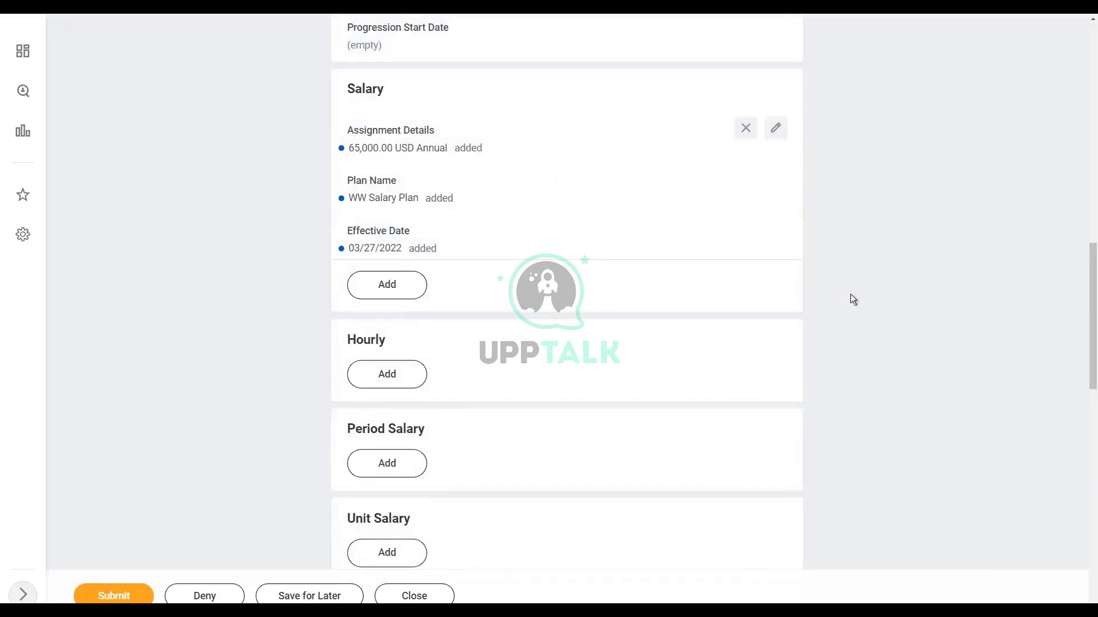
scroll(855, 307, down, 4)
click(380, 413)
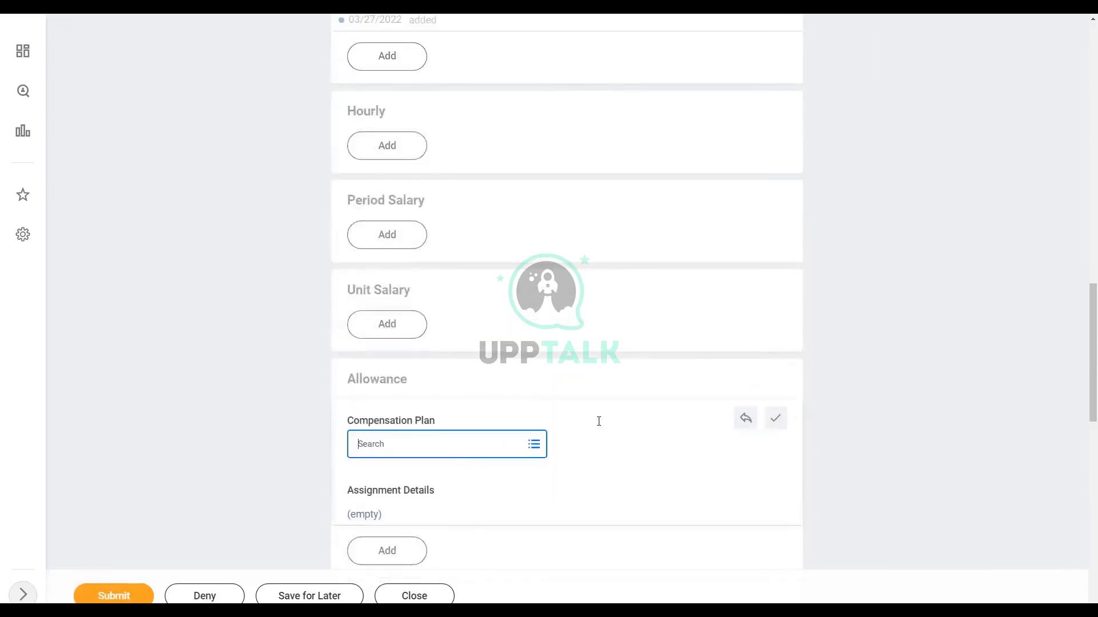
scroll(598, 421, down, 2)
click(534, 329)
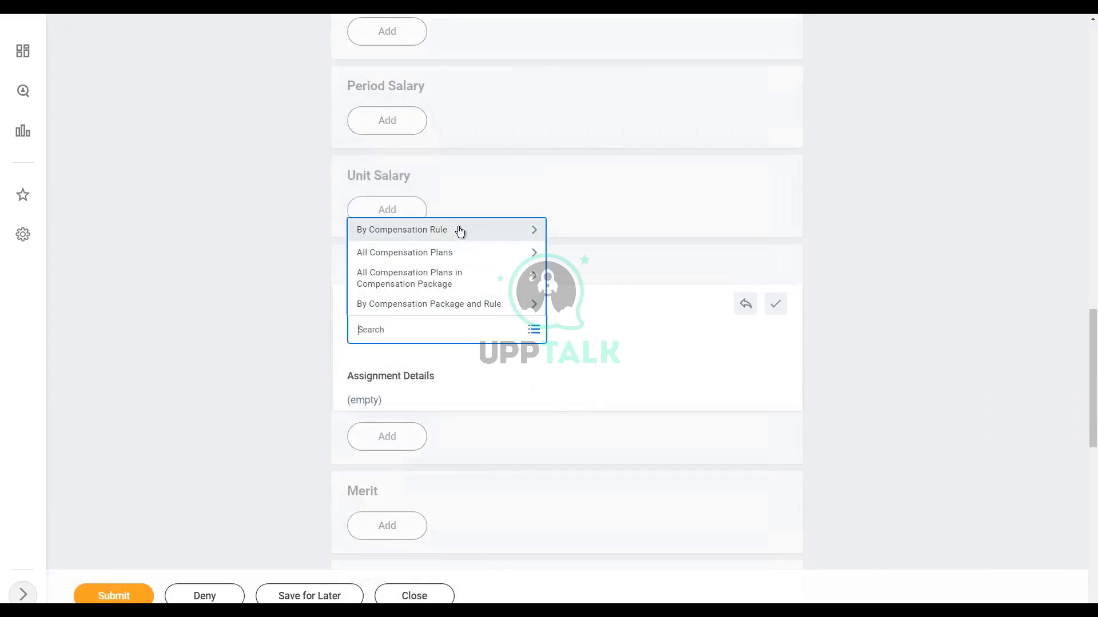
click(460, 231)
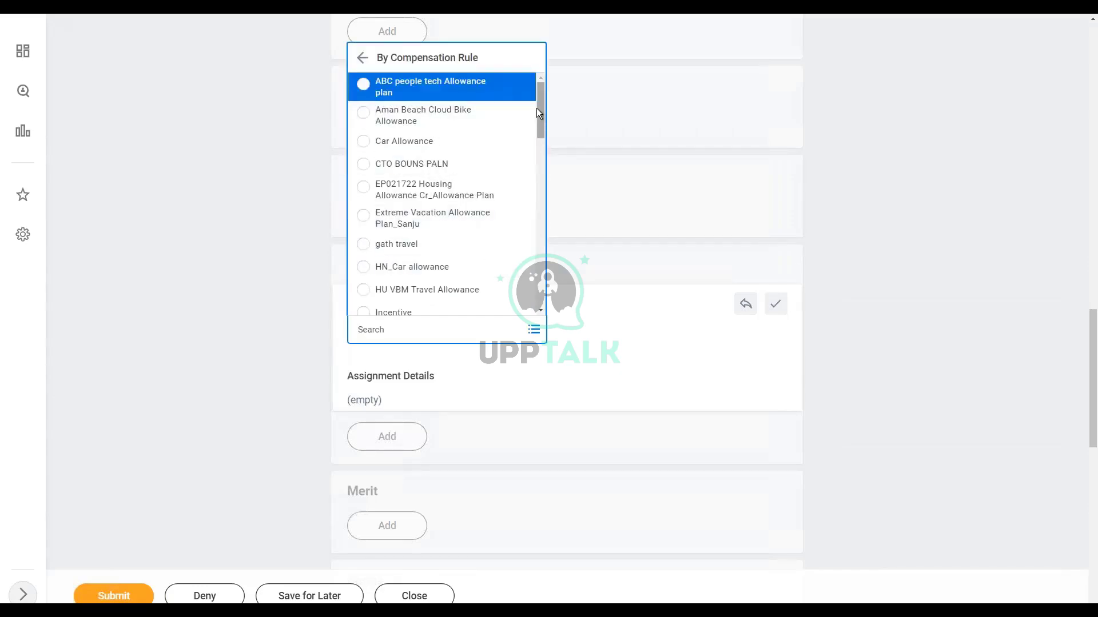
drag(540, 114, 547, 307)
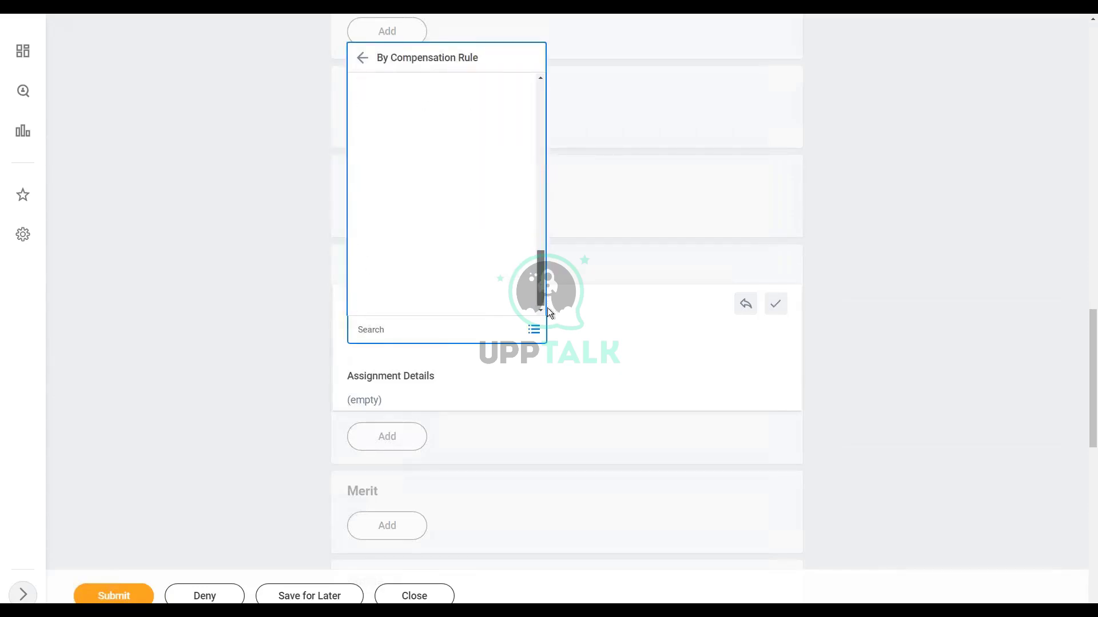
click(926, 339)
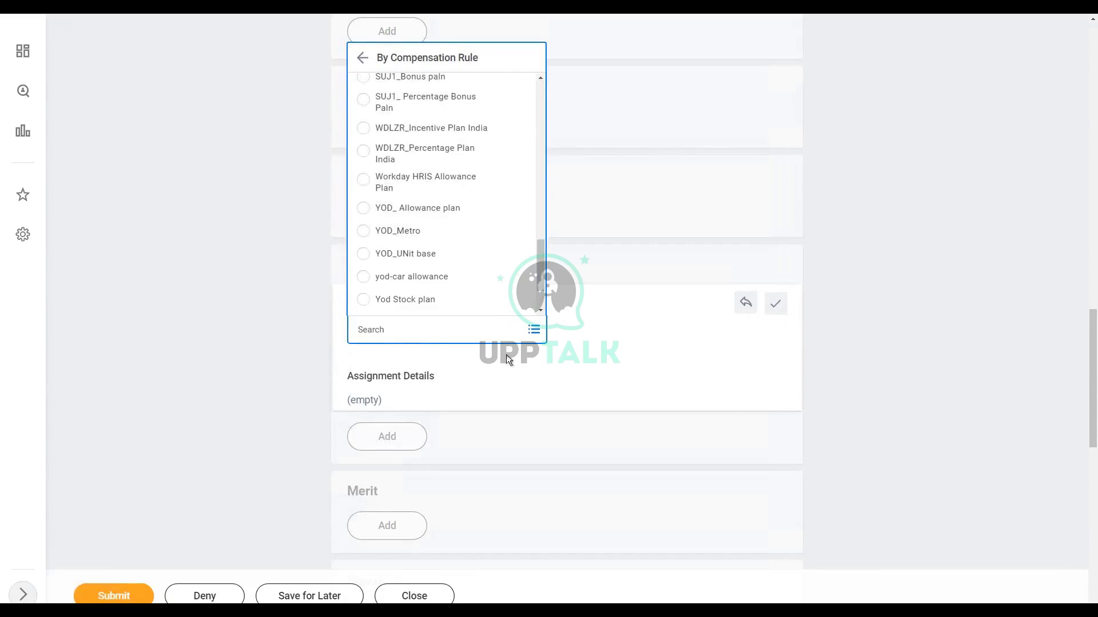
click(386, 302)
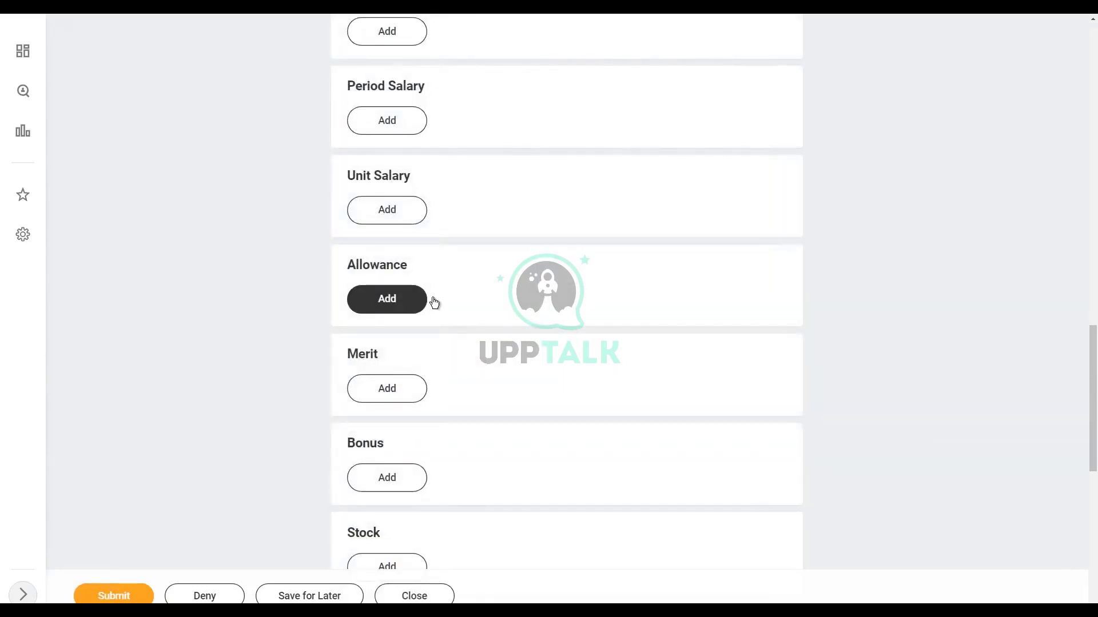
click(438, 331)
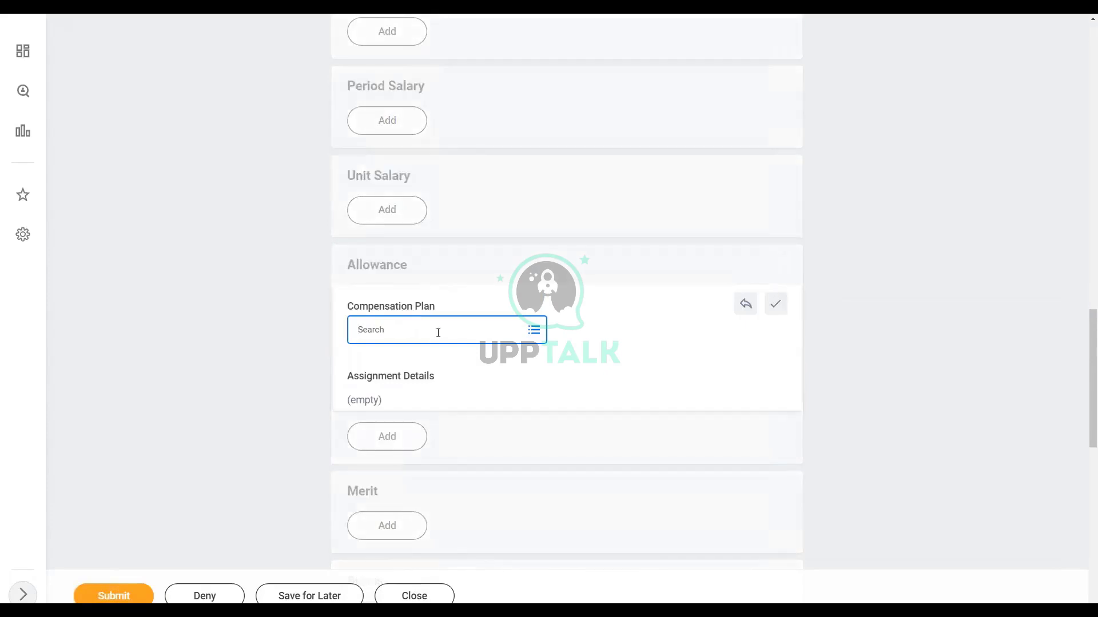
click(429, 307)
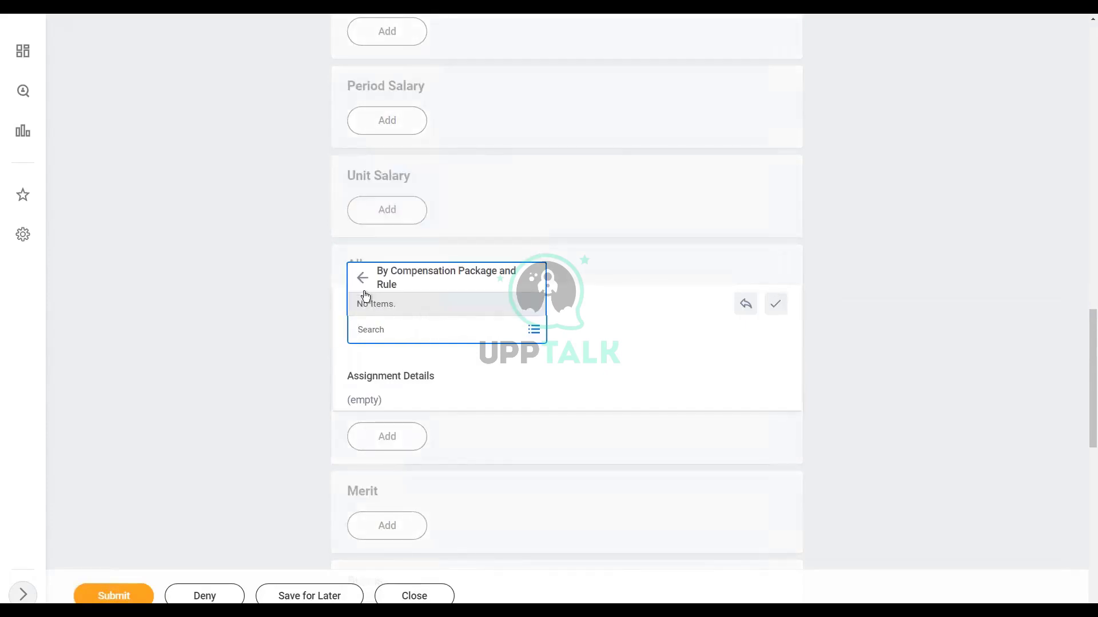
click(362, 281)
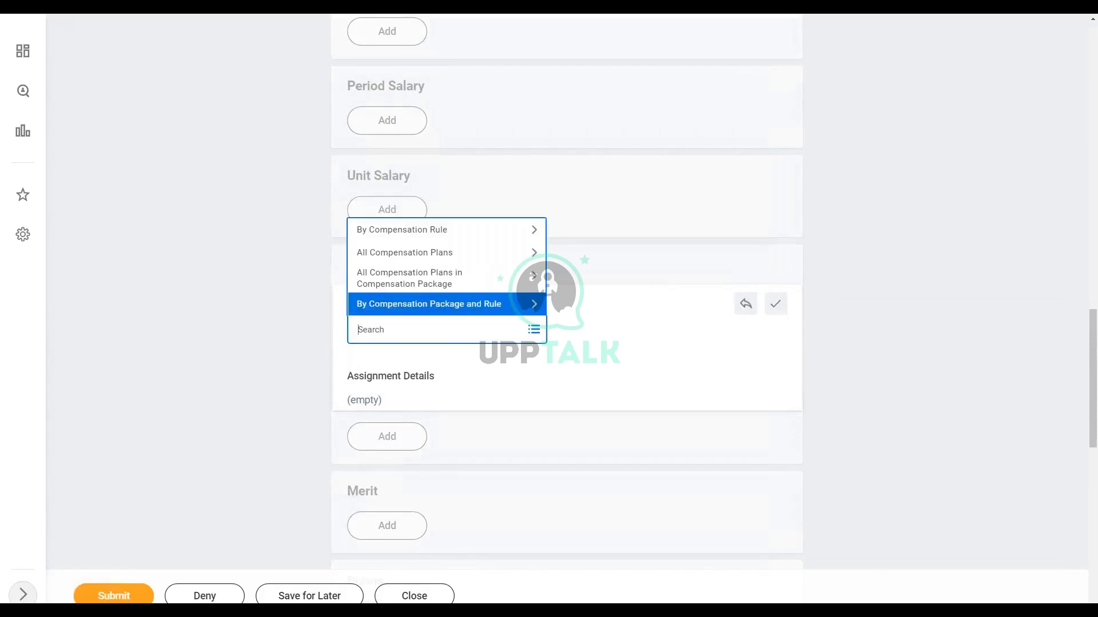
text(car)
key(Return)
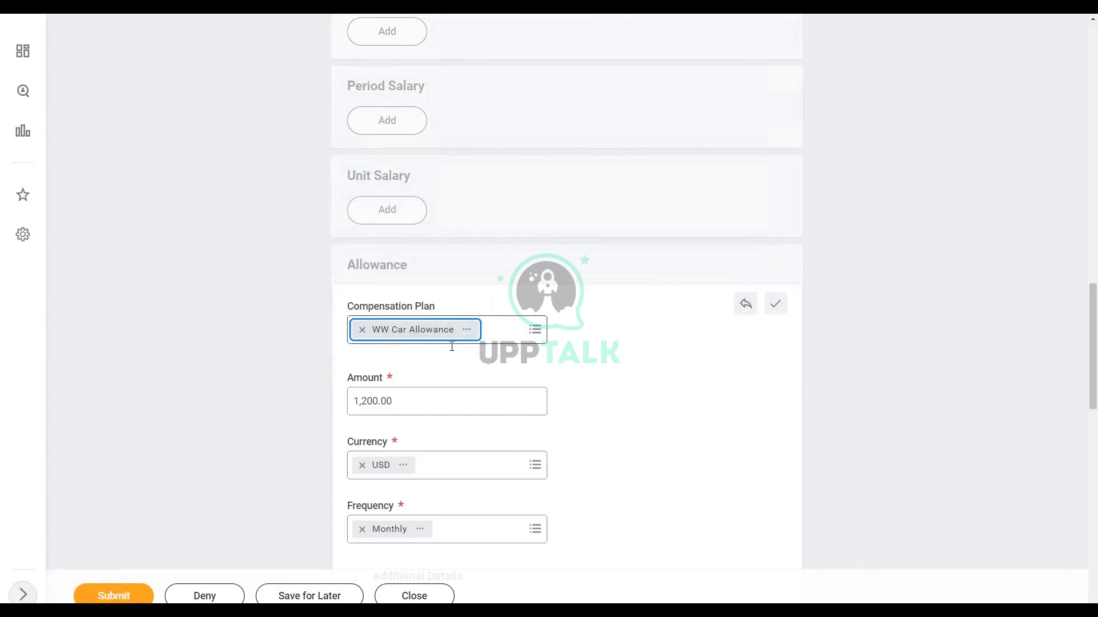
scroll(521, 369, down, 2)
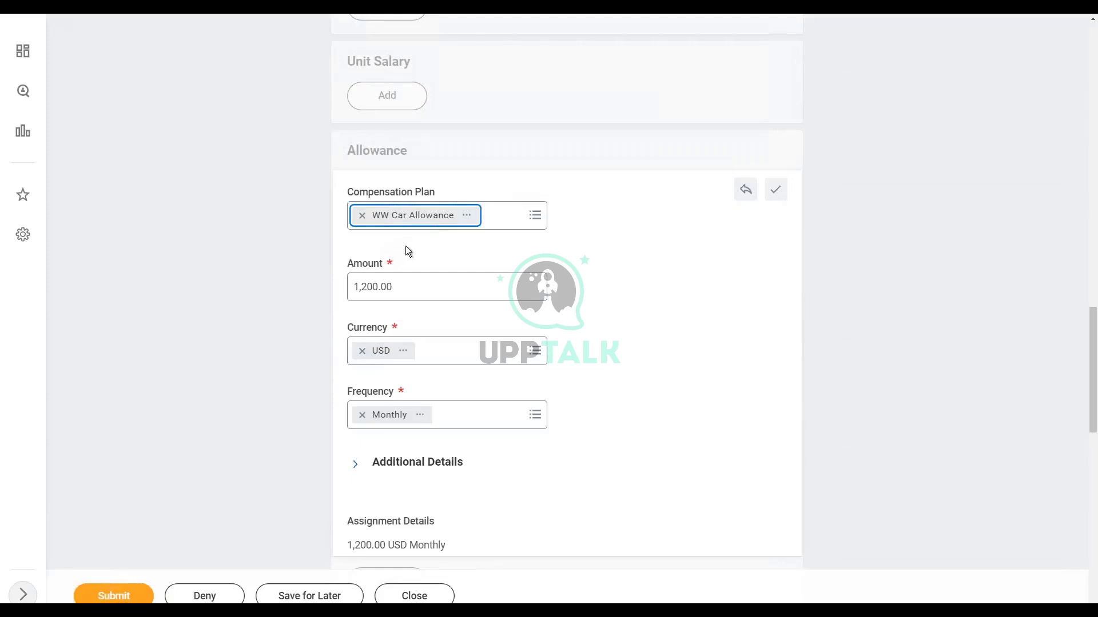
click(746, 191)
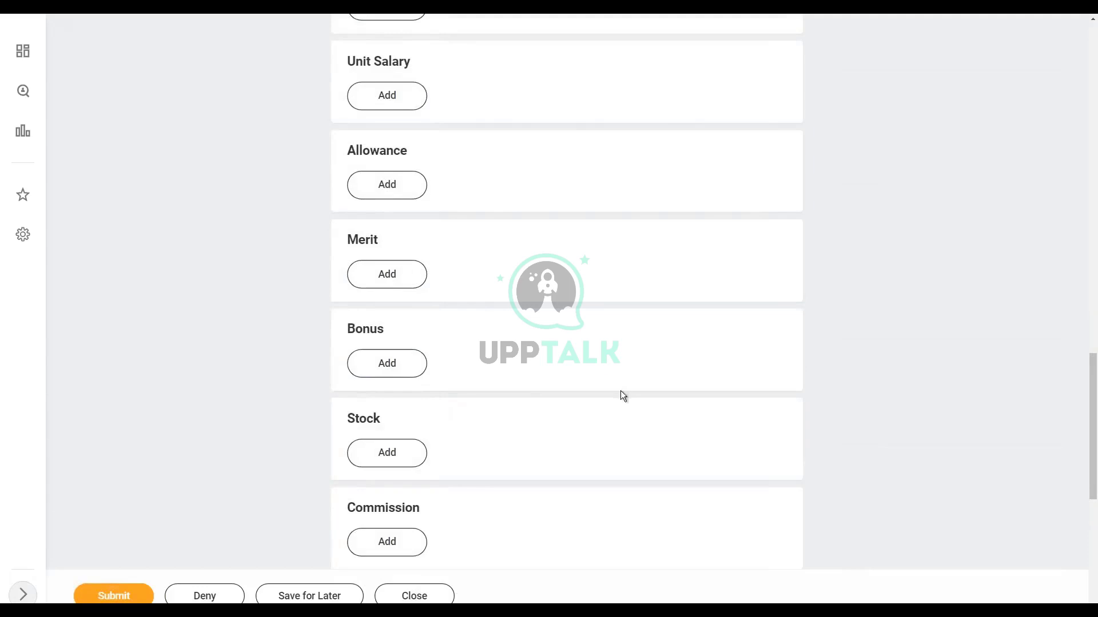
Step: Check the 65,000 USD Salary card and submit the compensation proposal
scroll(621, 393, down, 2)
scroll(622, 394, up, 5)
scroll(625, 396, up, 4)
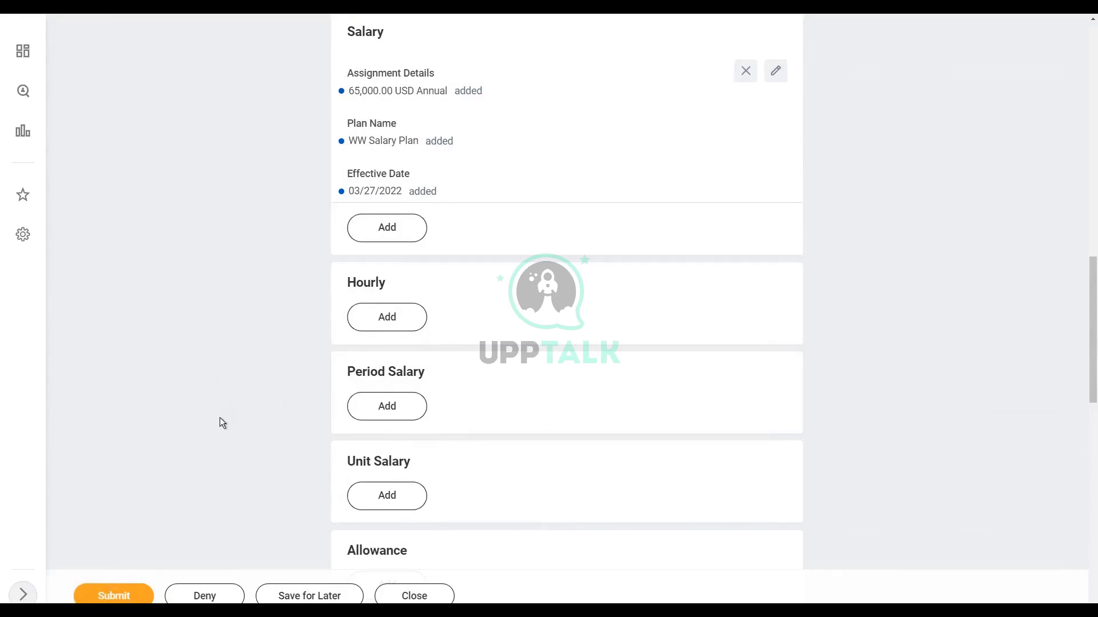
click(122, 594)
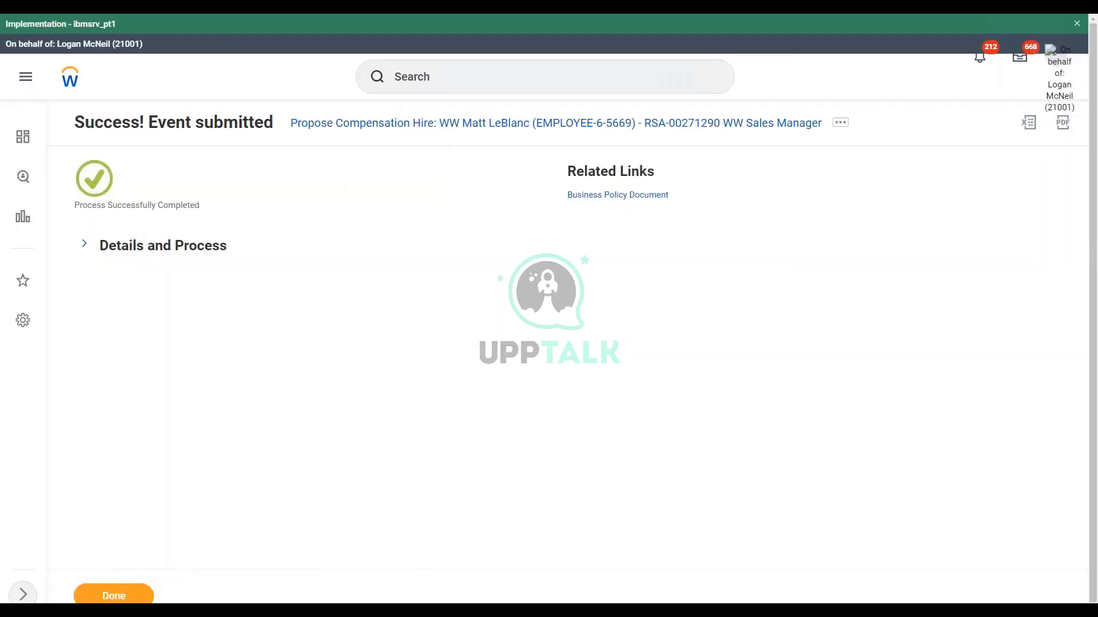
Step: Review the submitted event's details, finish, and close the green Implementation banner
click(86, 249)
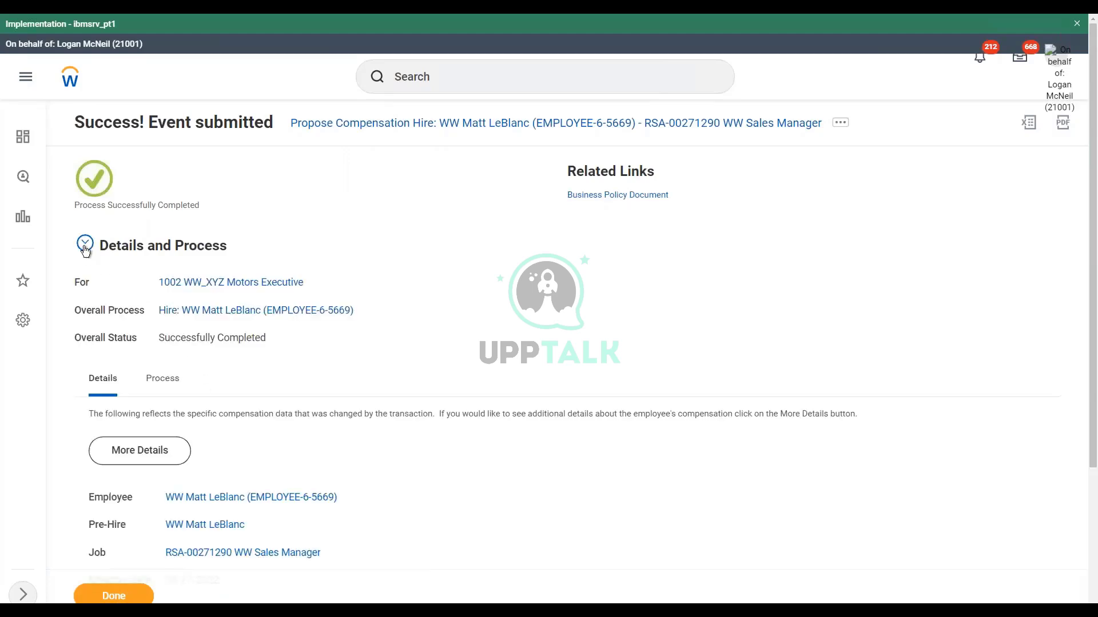
click(121, 598)
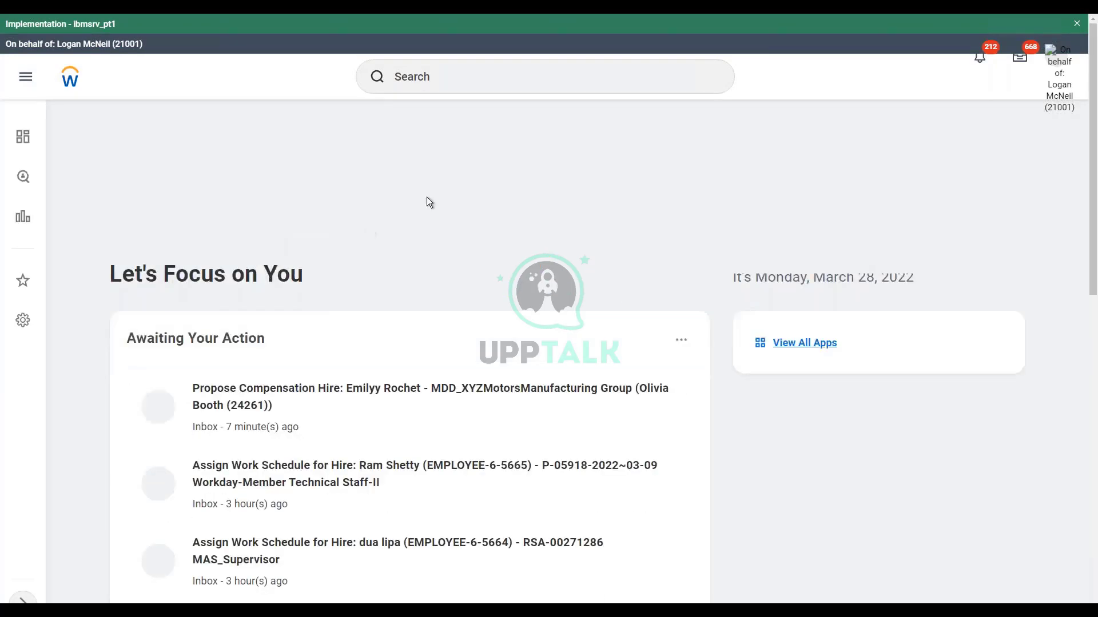
click(1077, 25)
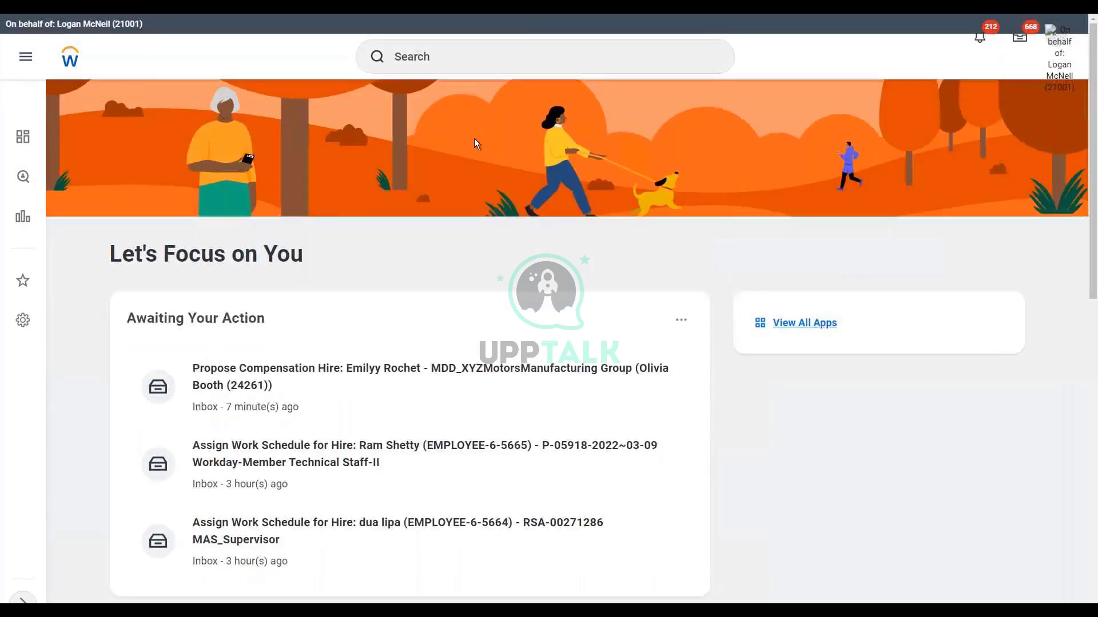